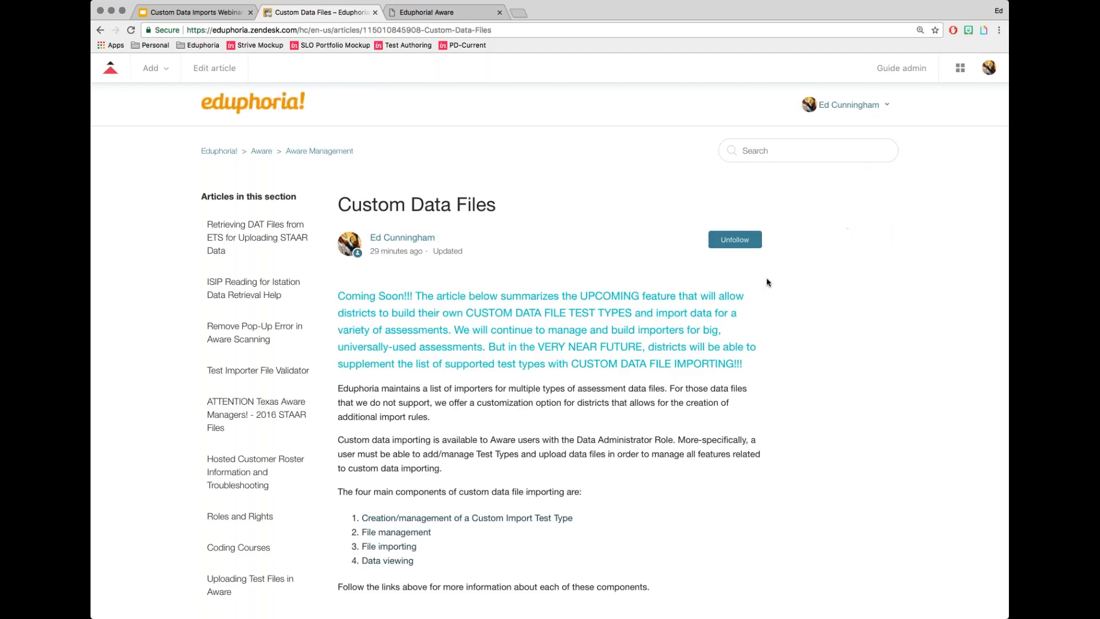
- Switch from the Custom Data Files article to Aware and start adding a test type in the assessments area
scroll(768, 282, "down", 2)
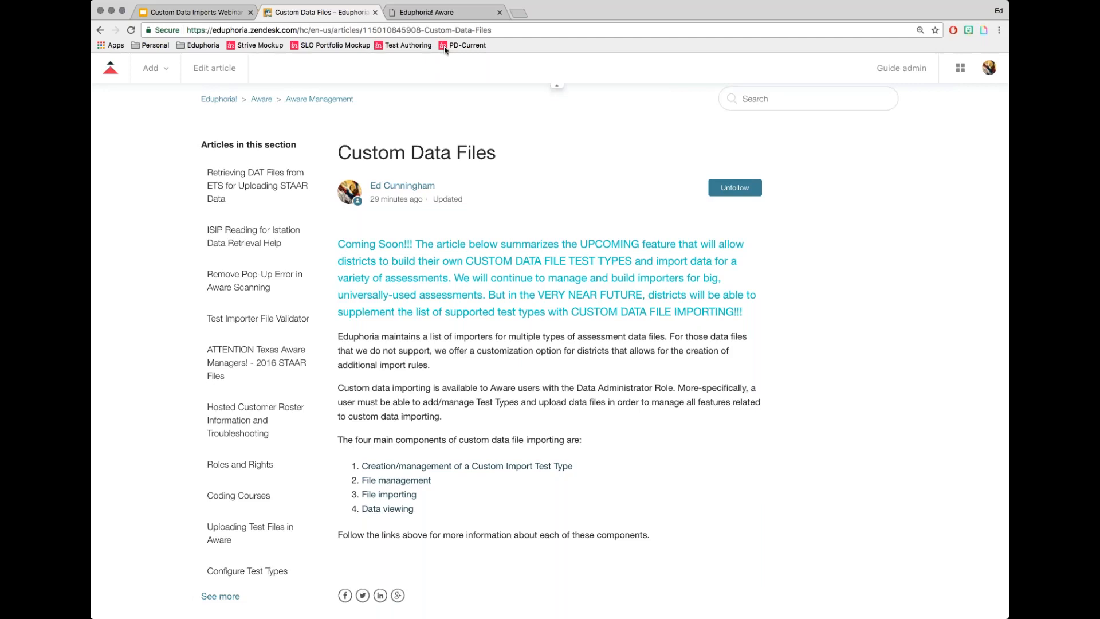
left_click(442, 12)
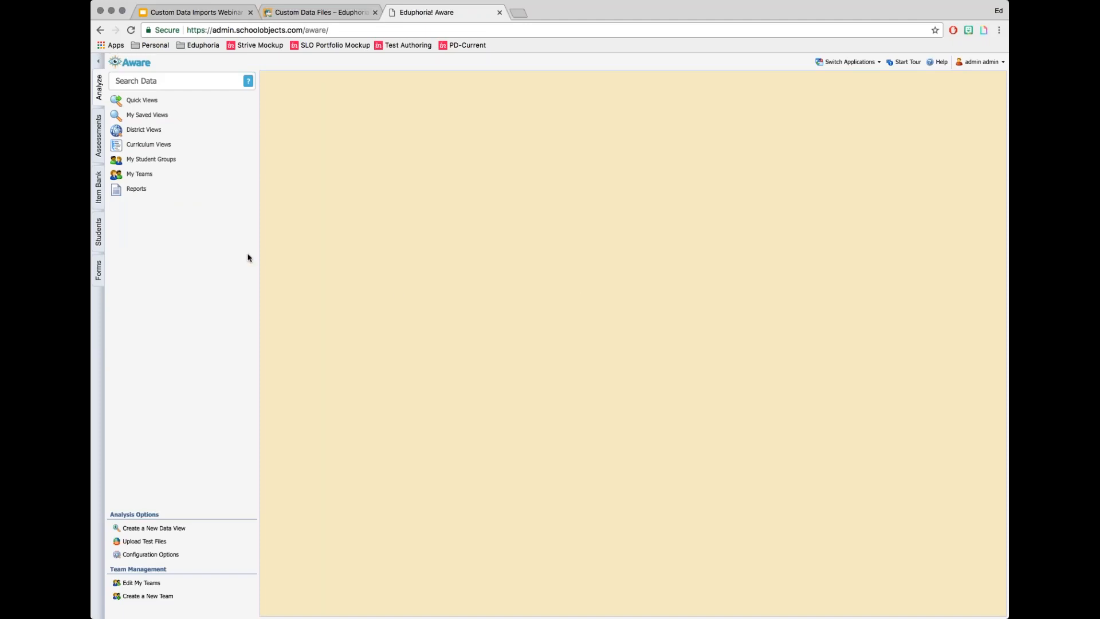
left_click(98, 146)
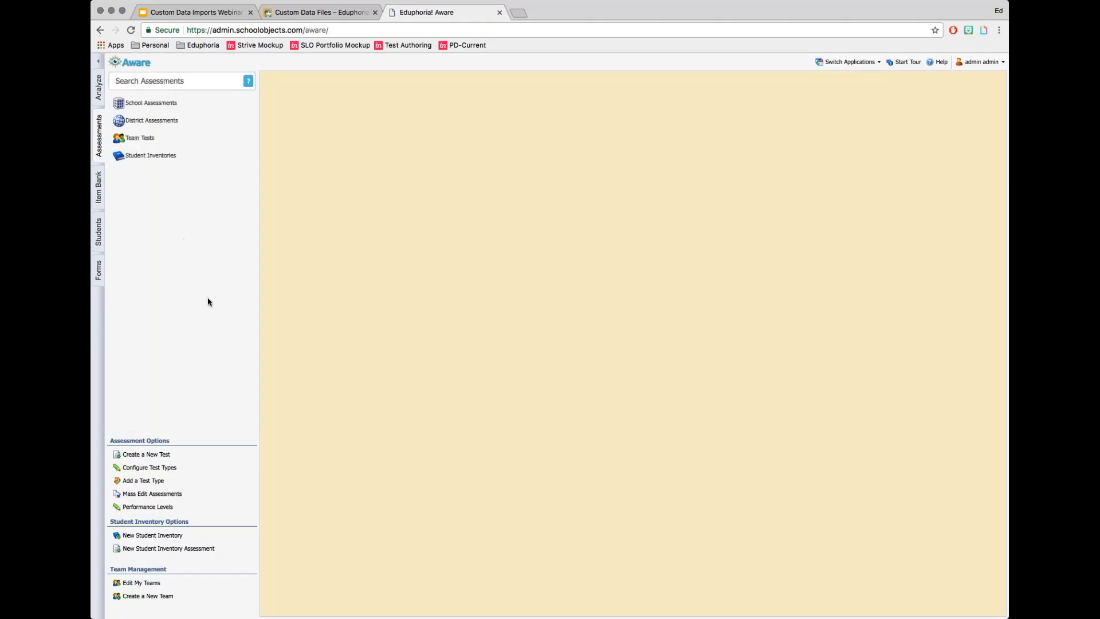
scroll(157, 480, "up", 5)
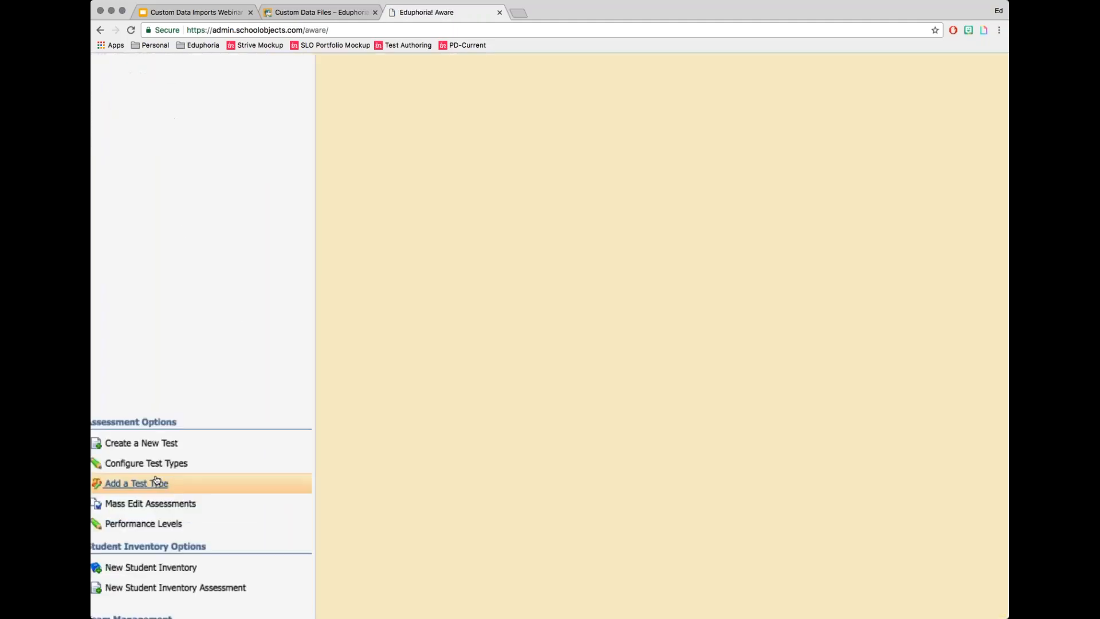
scroll(270, 491, "left", 1)
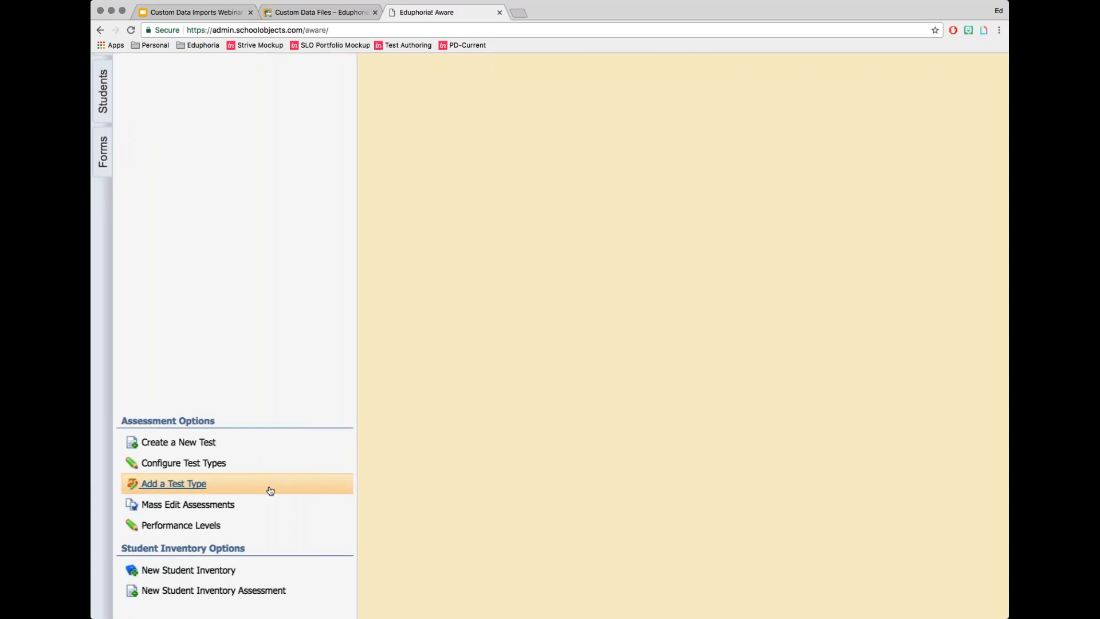
left_click(170, 486)
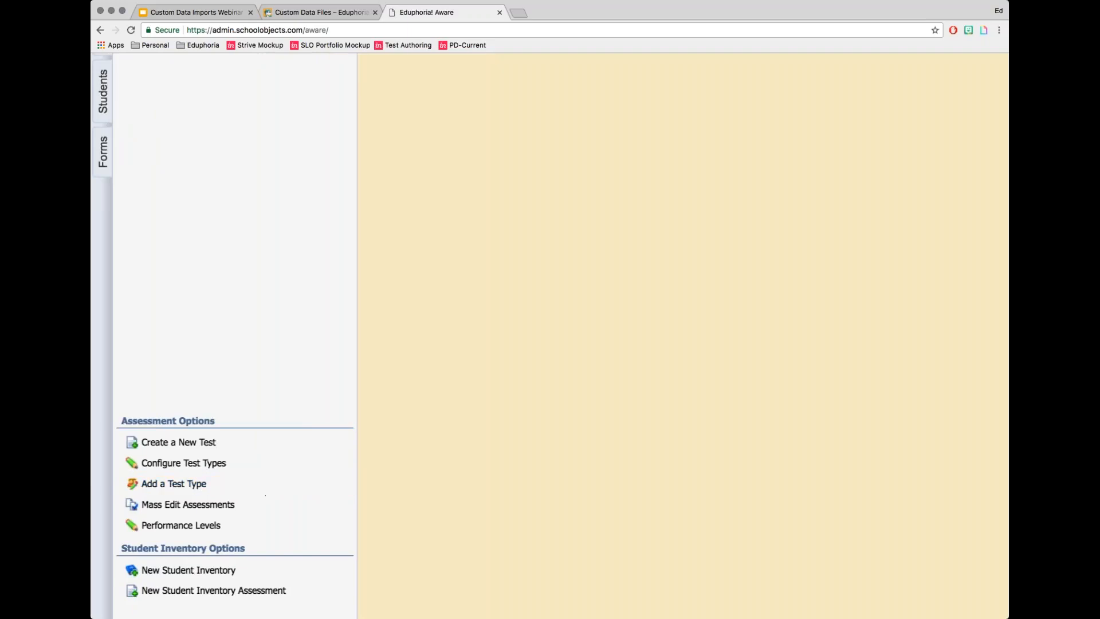
scroll(491, 437, "down", 5)
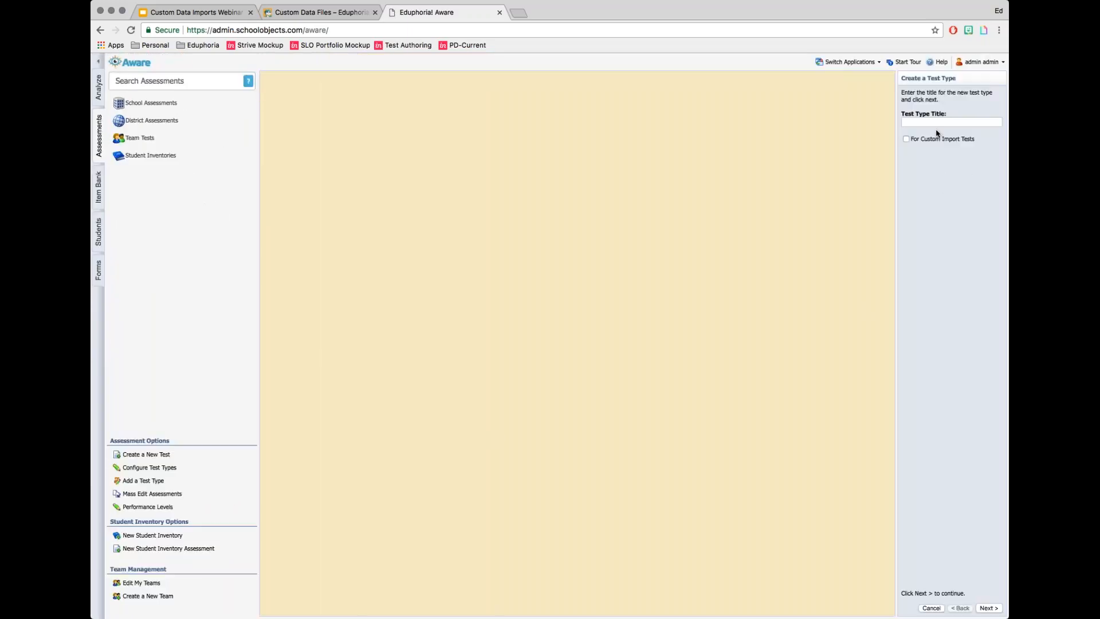
- Title the new test type Fancy Reading Inventory, mark it for custom import tests, and continue to its configuration
scroll(937, 133, "up", 5)
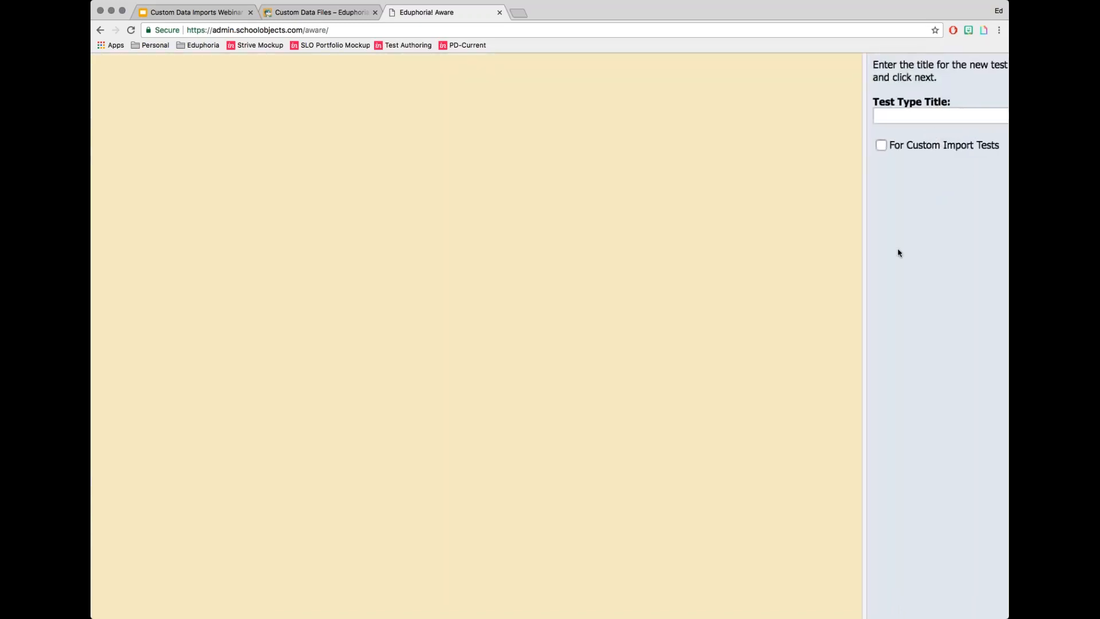
scroll(899, 253, "right", 1)
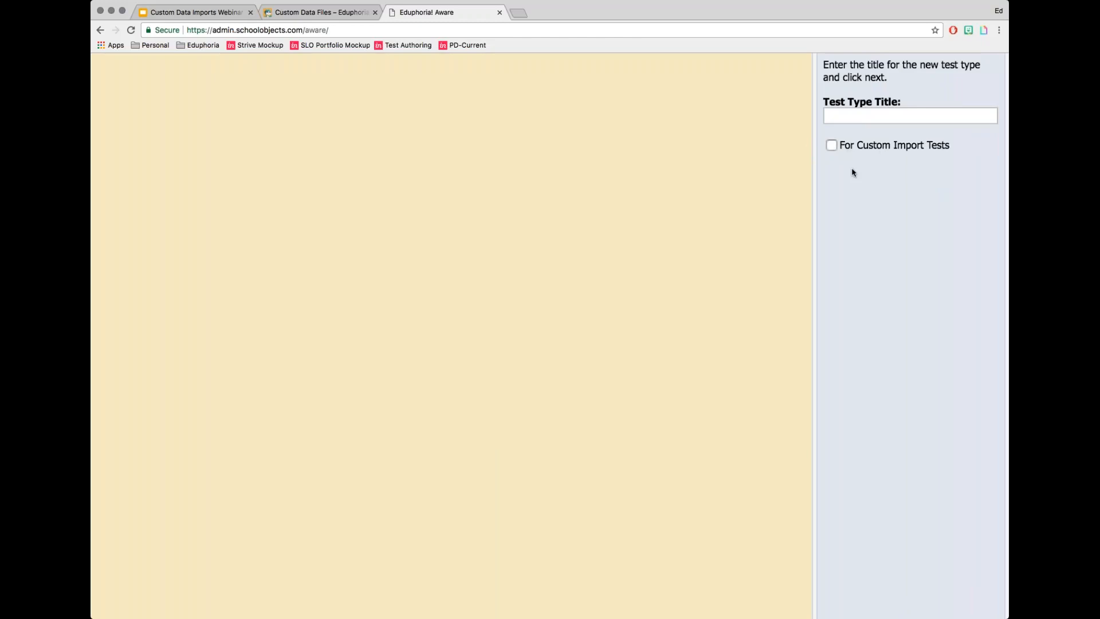
key("Tab")
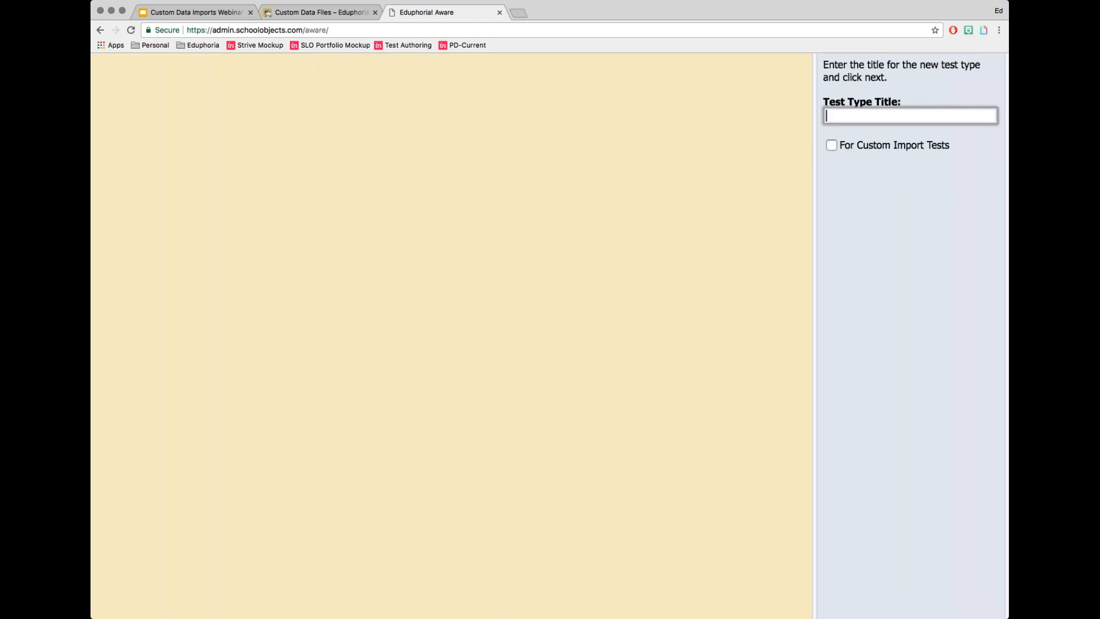
type("Fancy Reading Inventory")
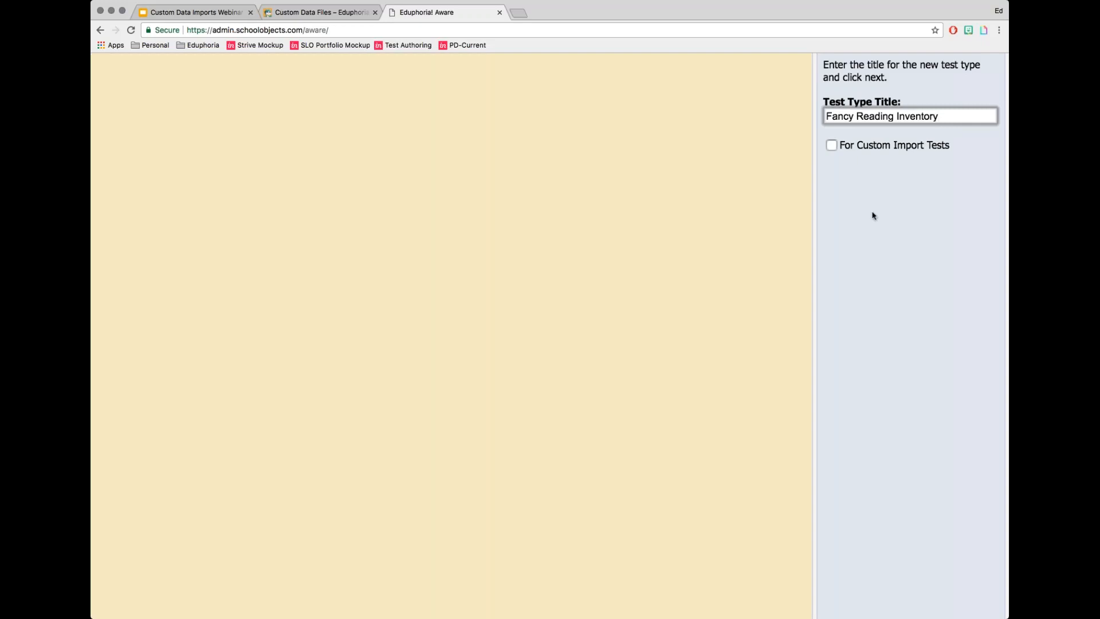
left_click(832, 147)
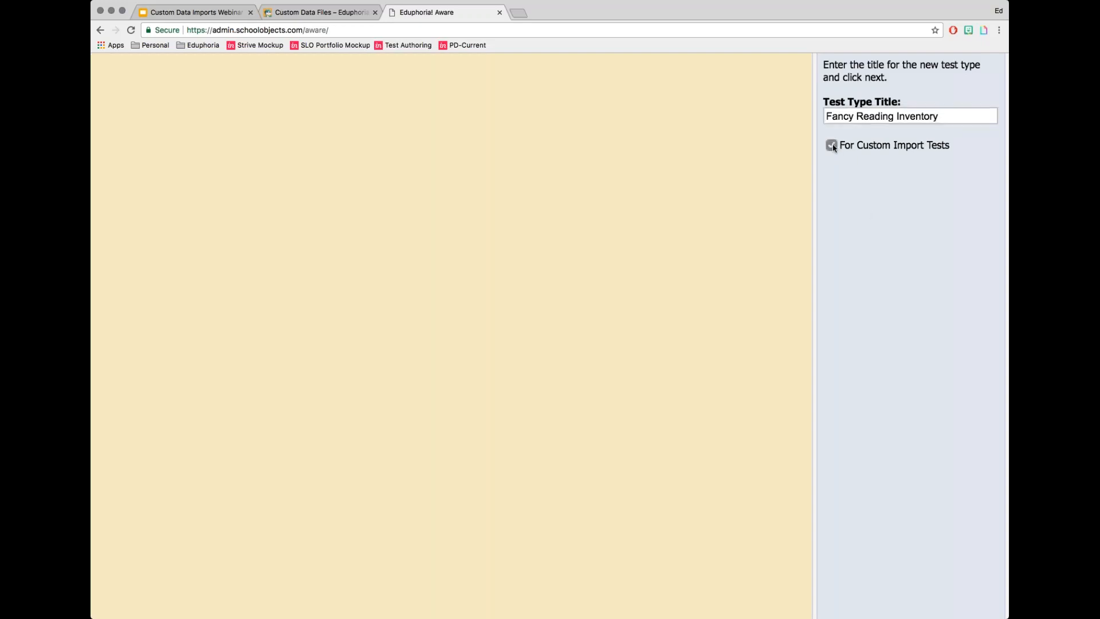
scroll(891, 335, "down", 5)
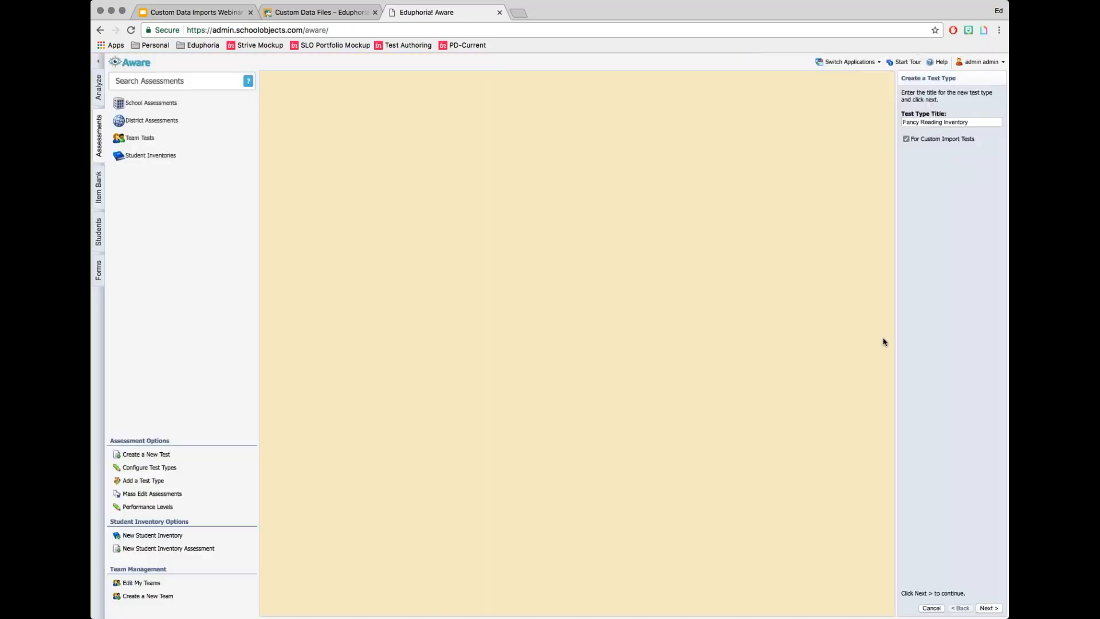
left_click(988, 608)
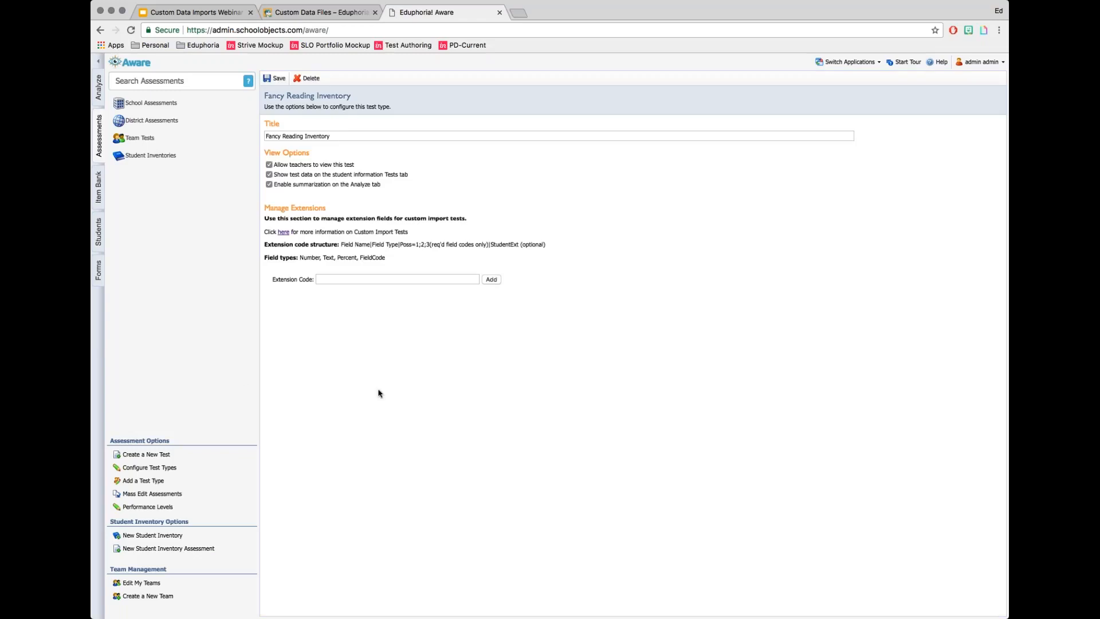
- Browse the configurable test types, including the built-in and custom import groups, and open Fancy Reading Inventory for configuration
scroll(418, 263, "up", 3)
scroll(419, 263, "up", 2)
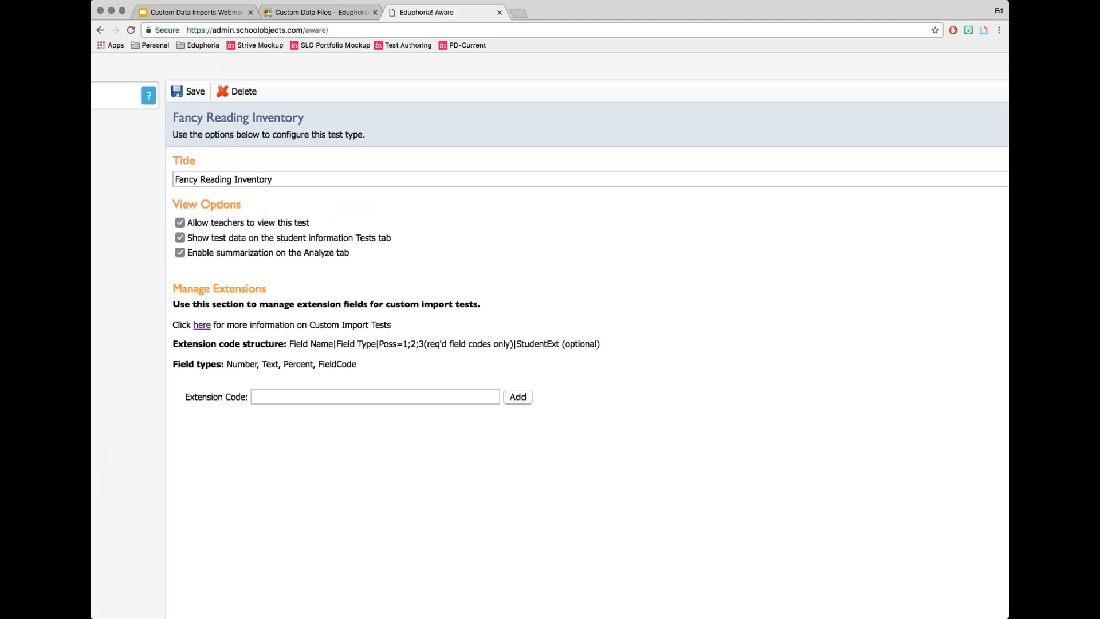
scroll(419, 263, "left", 3)
scroll(419, 263, "down", 3)
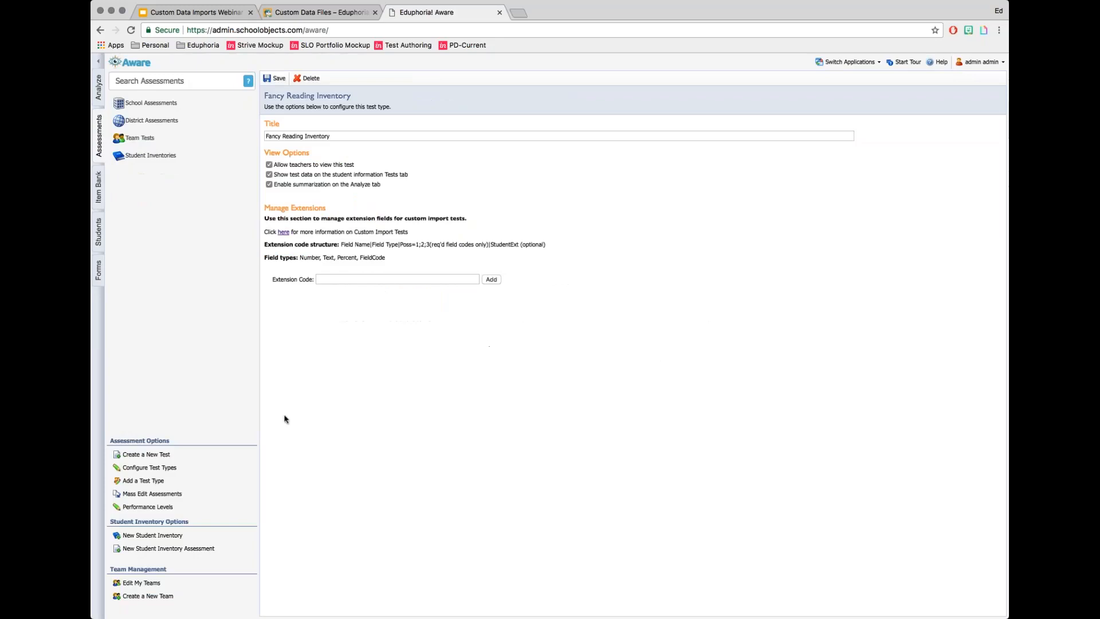
left_click(150, 471)
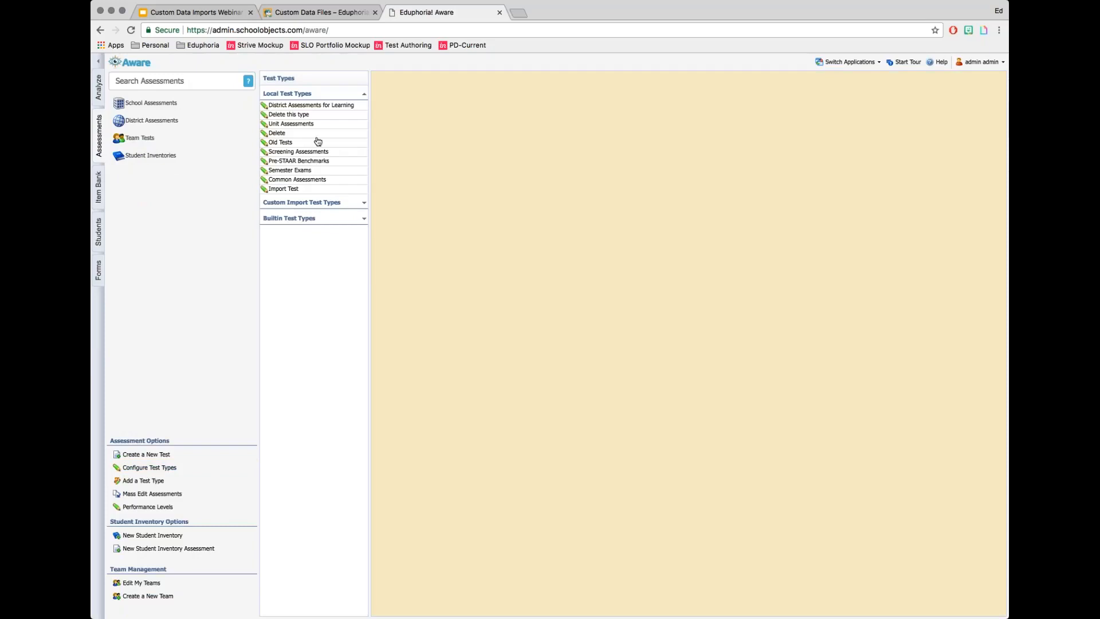
left_click(365, 221)
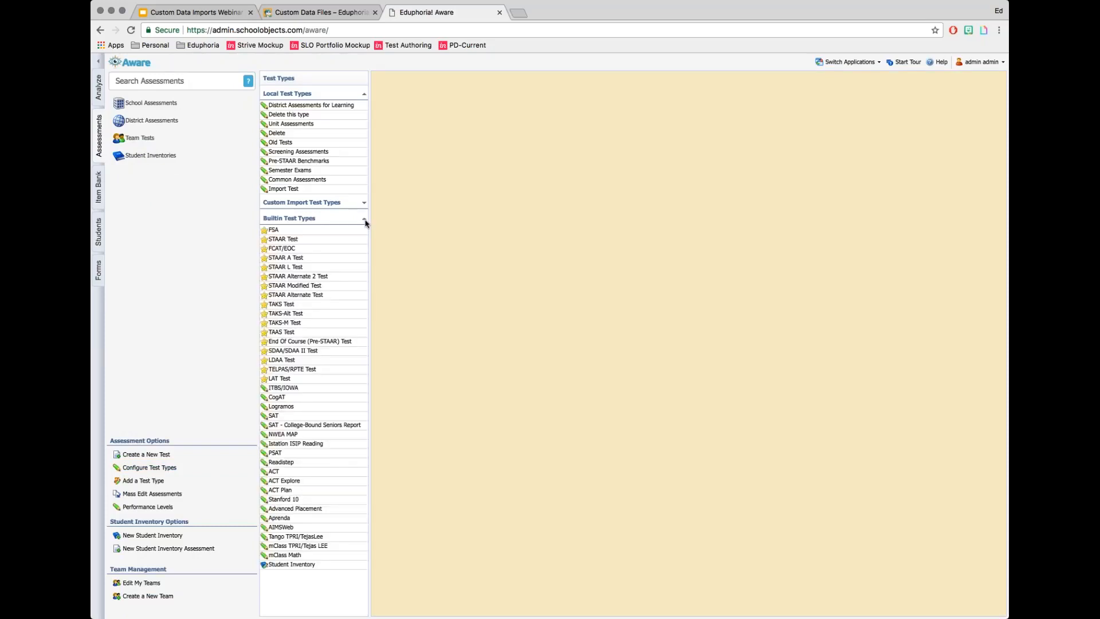
left_click(365, 221)
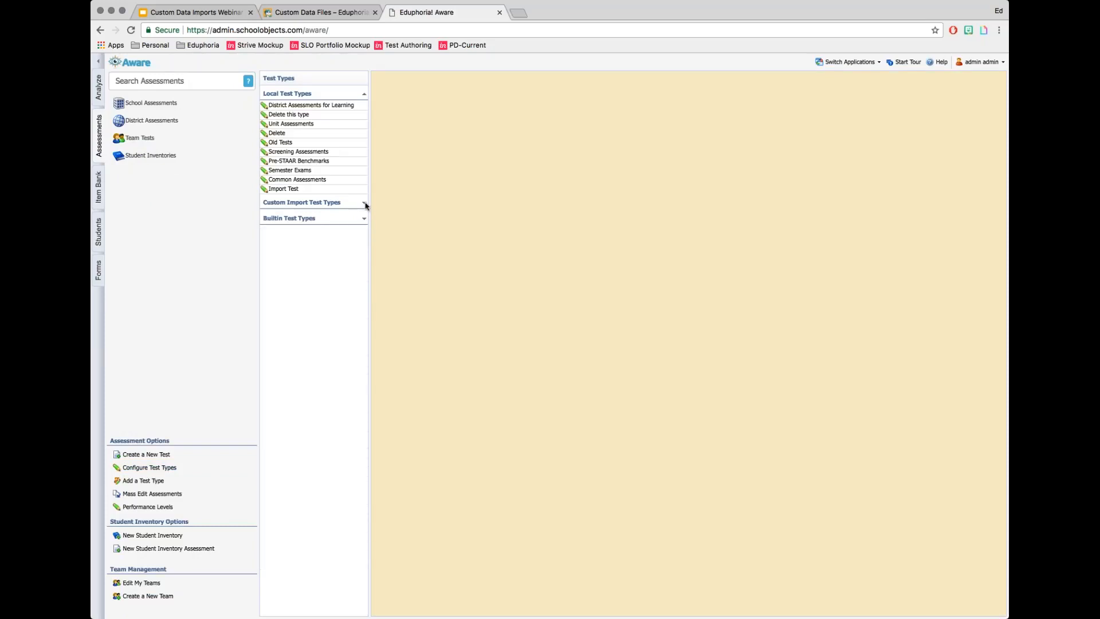
left_click(365, 204)
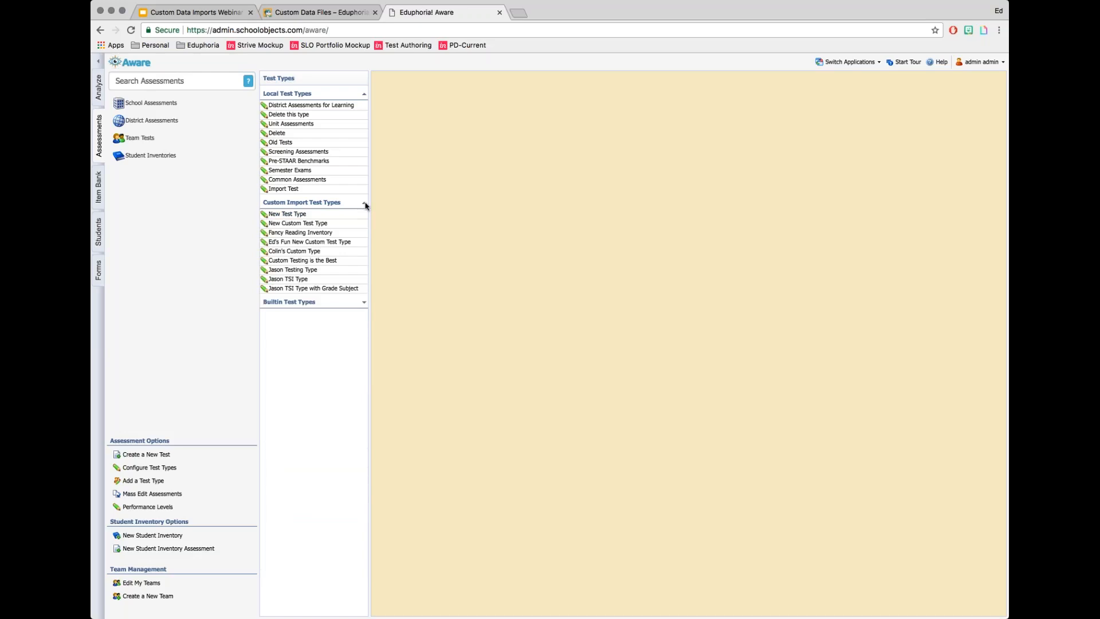
scroll(323, 235, "up", 5)
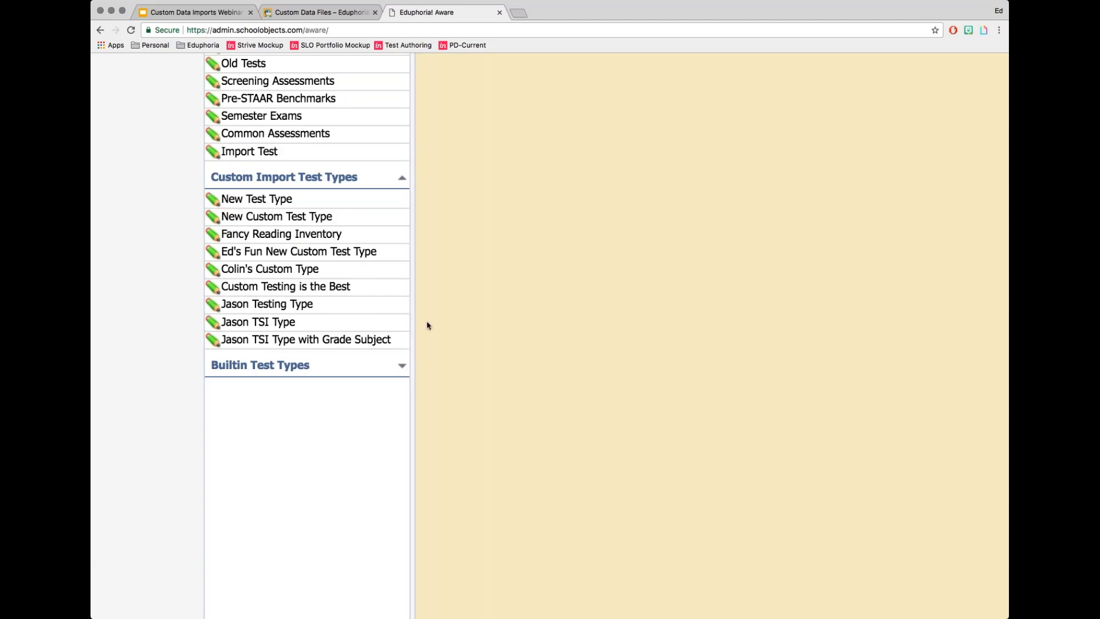
left_click(270, 240)
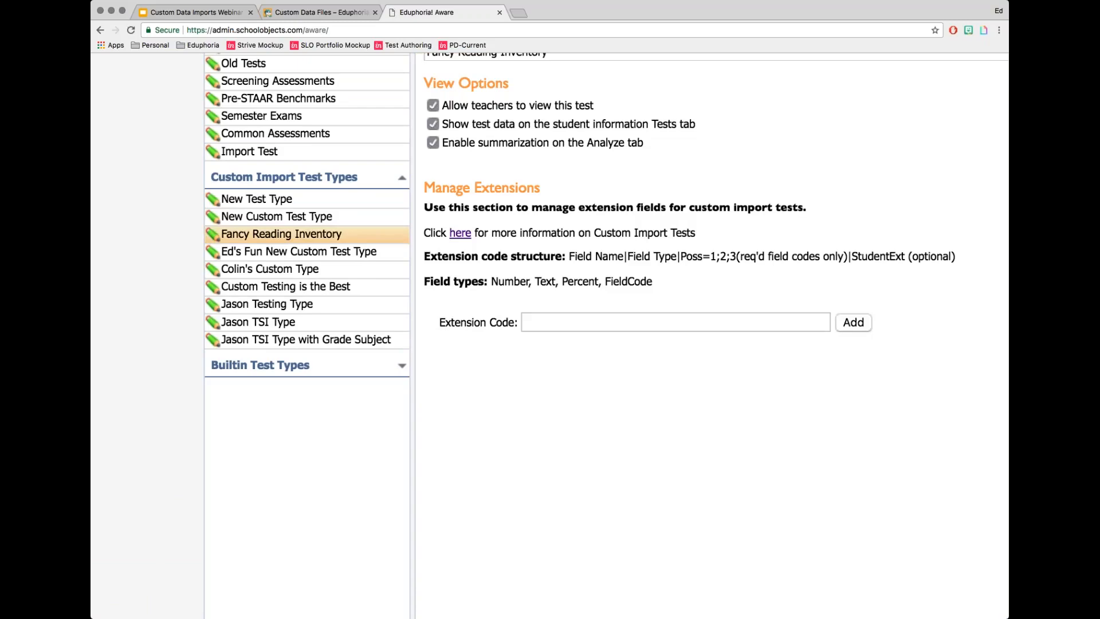
- Examine the extension code structure given for Fancy Reading Inventory, from field name through the optional StudentExt
scroll(583, 429, "down", 5)
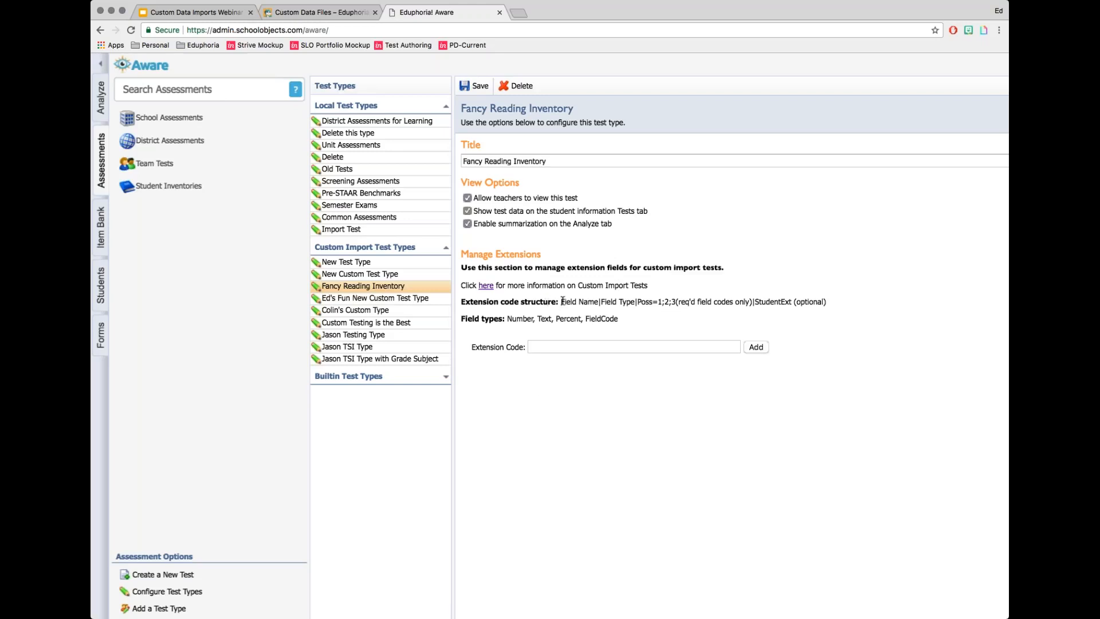
left_click_drag(462, 302, 556, 304)
left_click_drag(561, 302, 827, 301)
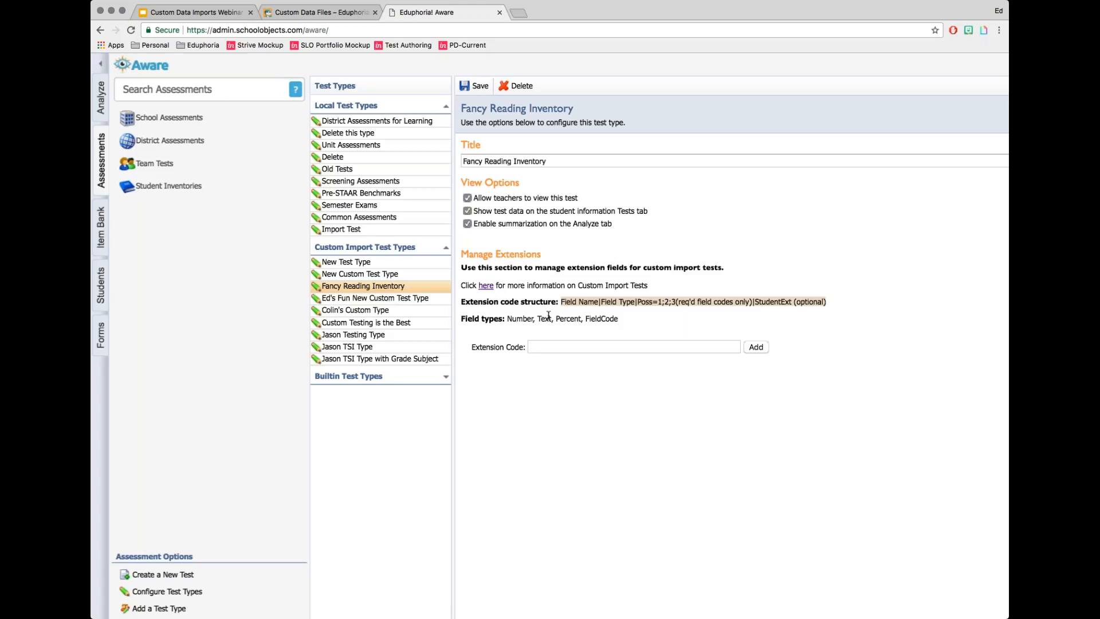
- Open the custom import test type Custom Testing is the Best and review the field names in its extension codes
left_click(384, 302)
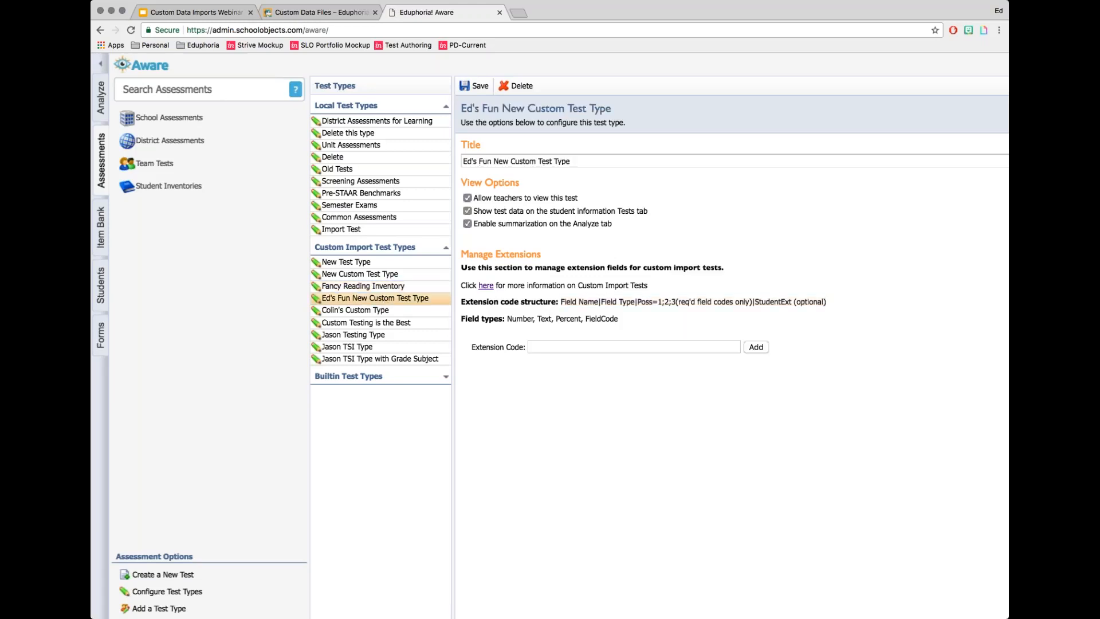
left_click(361, 324)
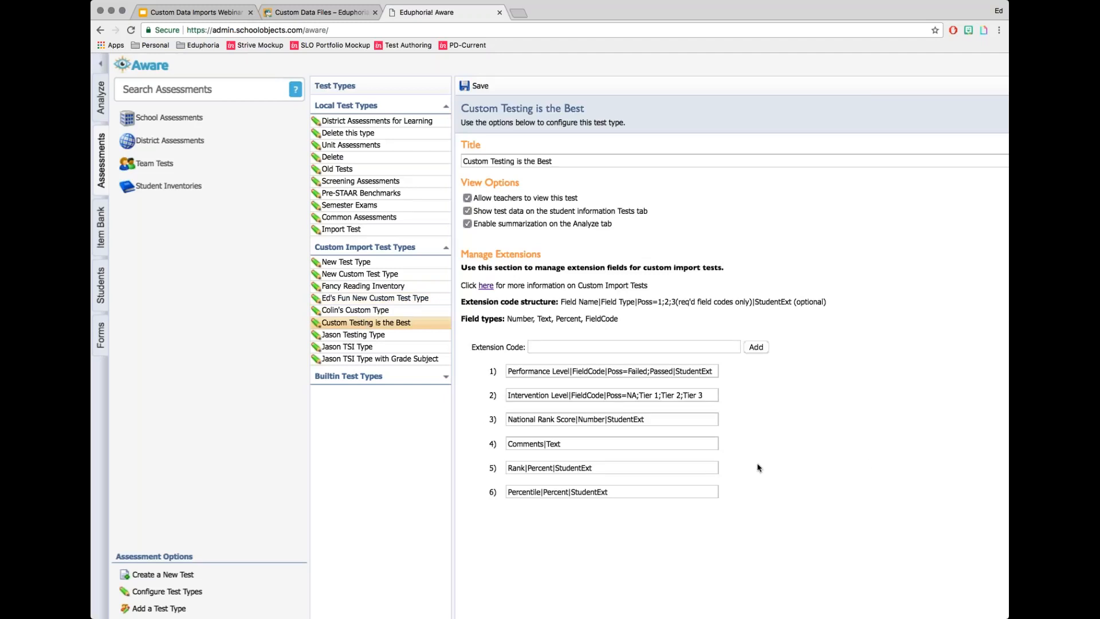
left_click_drag(508, 371, 568, 371)
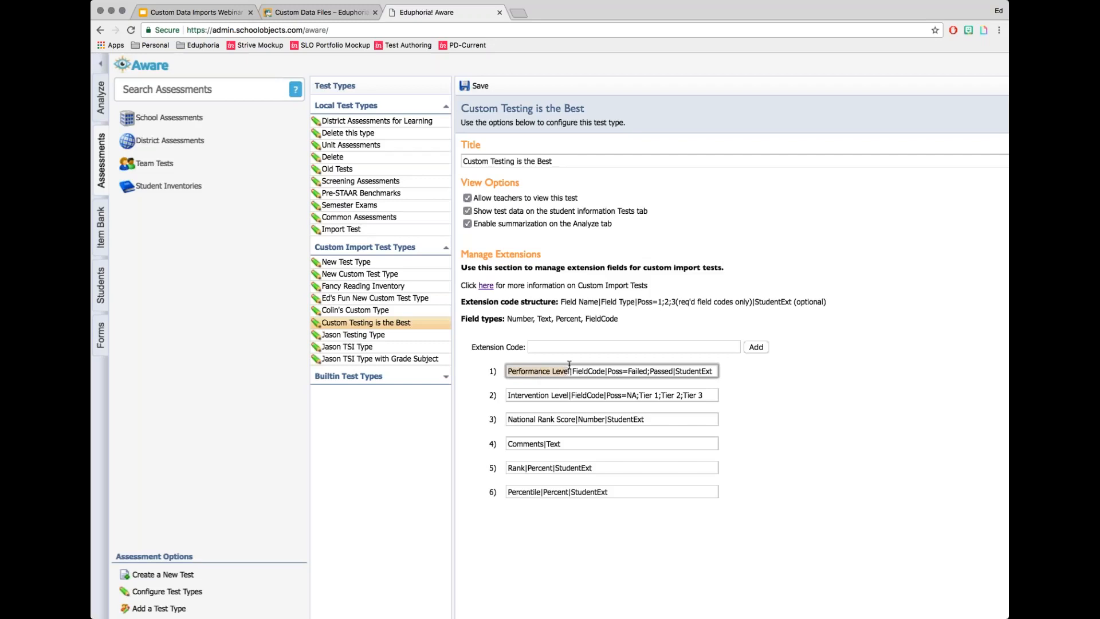
left_click(765, 414)
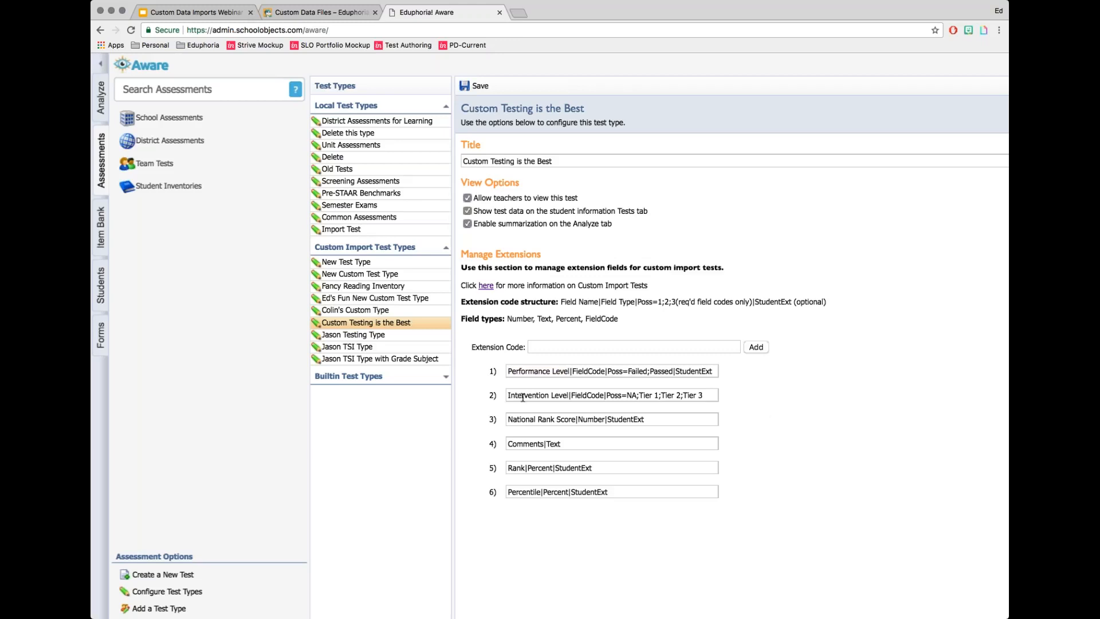
left_click_drag(508, 396, 559, 420)
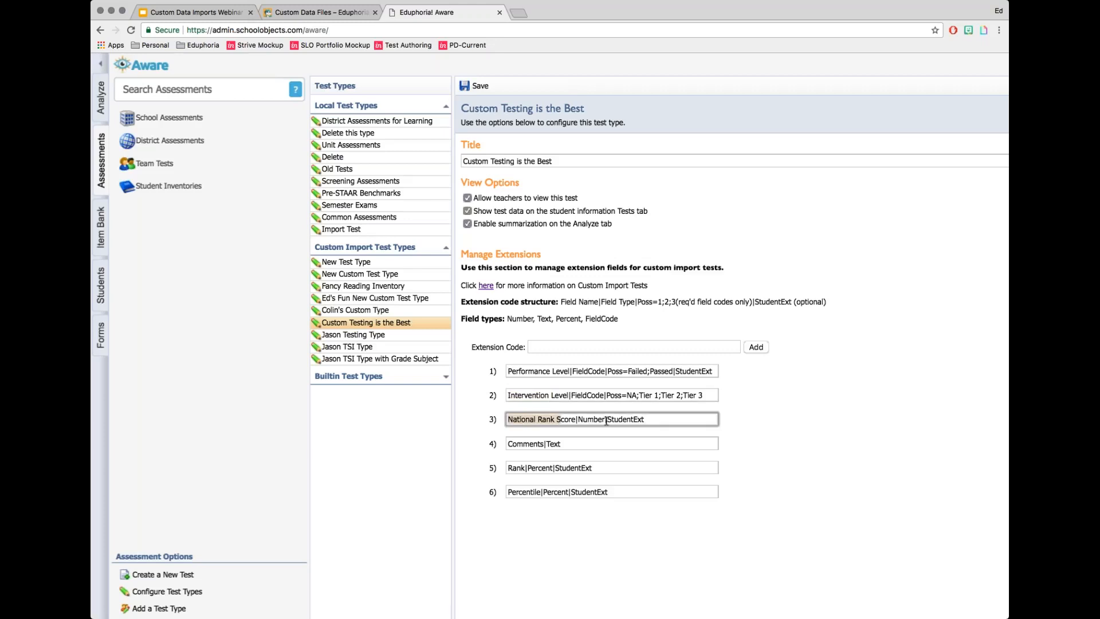
left_click(530, 441)
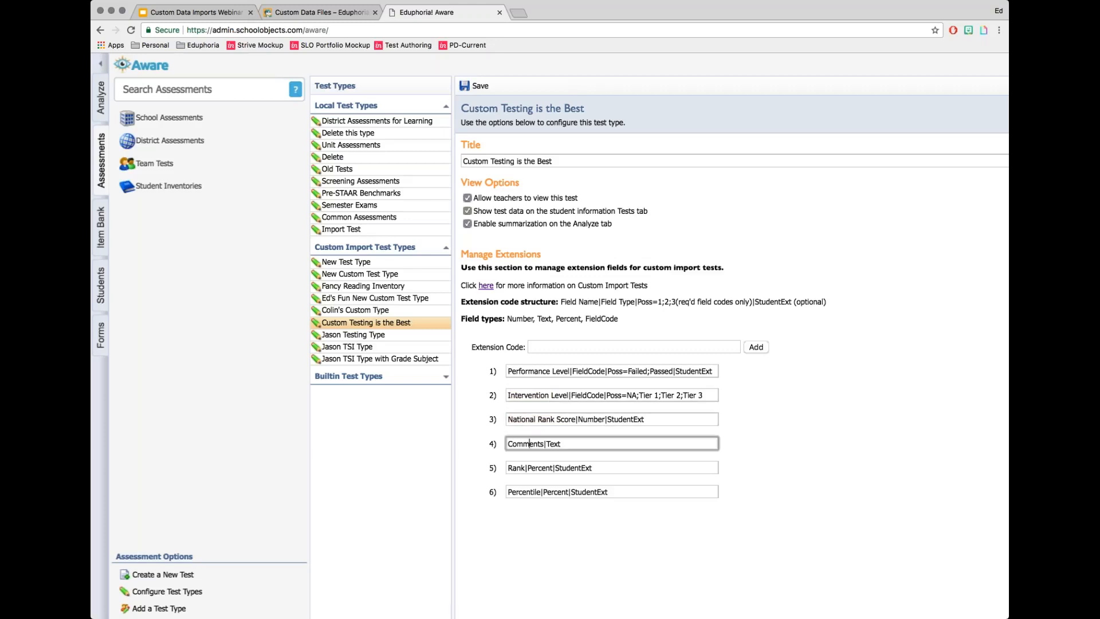
left_click(663, 545)
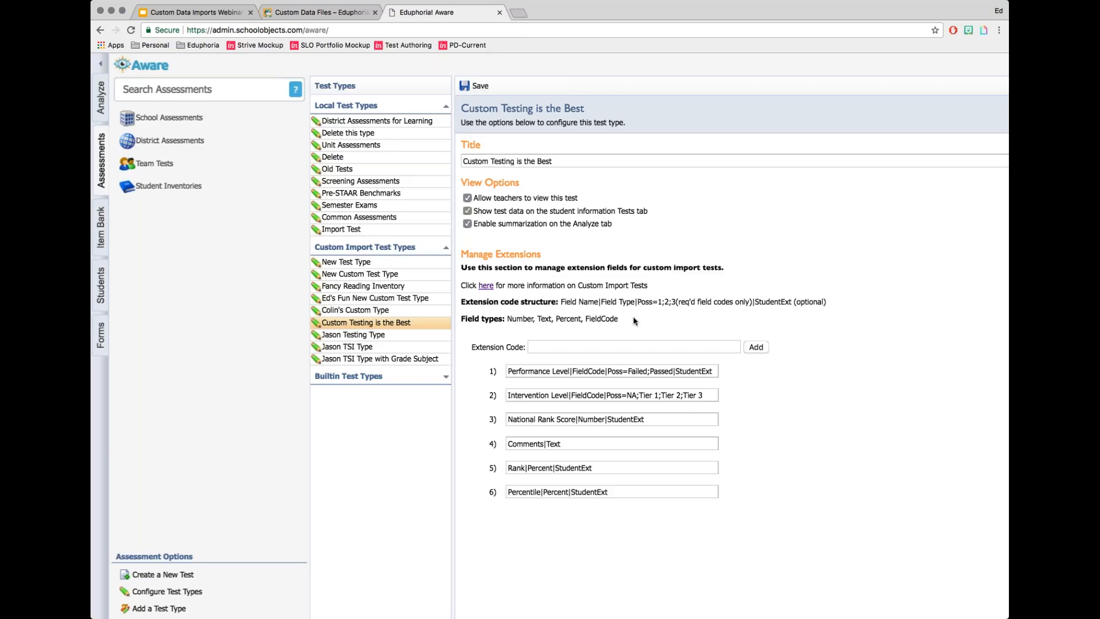
- Compare the Percent field type and the Poss part of the code structure with the existing extension codes
double_click(569, 319)
left_click(507, 468)
left_click_drag(638, 303, 678, 304)
scroll(504, 388, "up", 5)
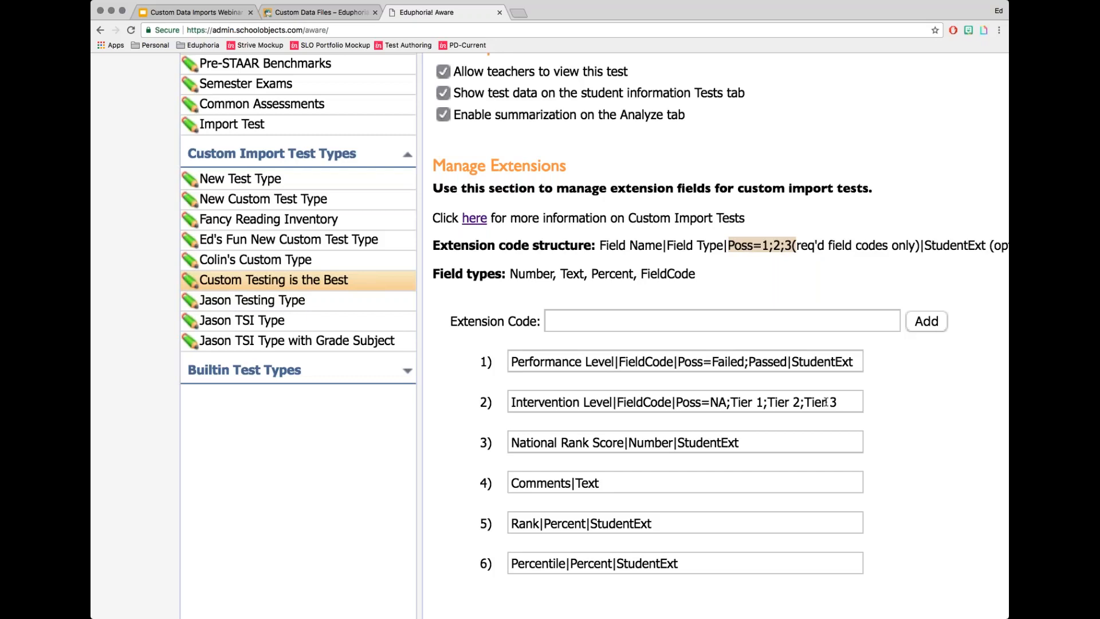
left_click(826, 302)
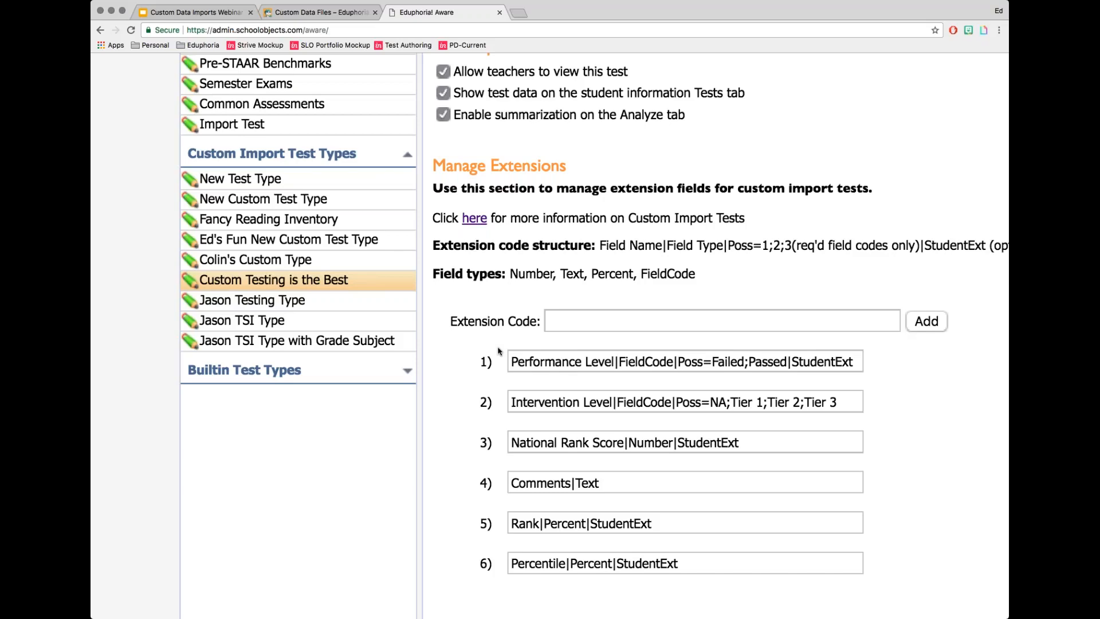
scroll(498, 348, "down", 5)
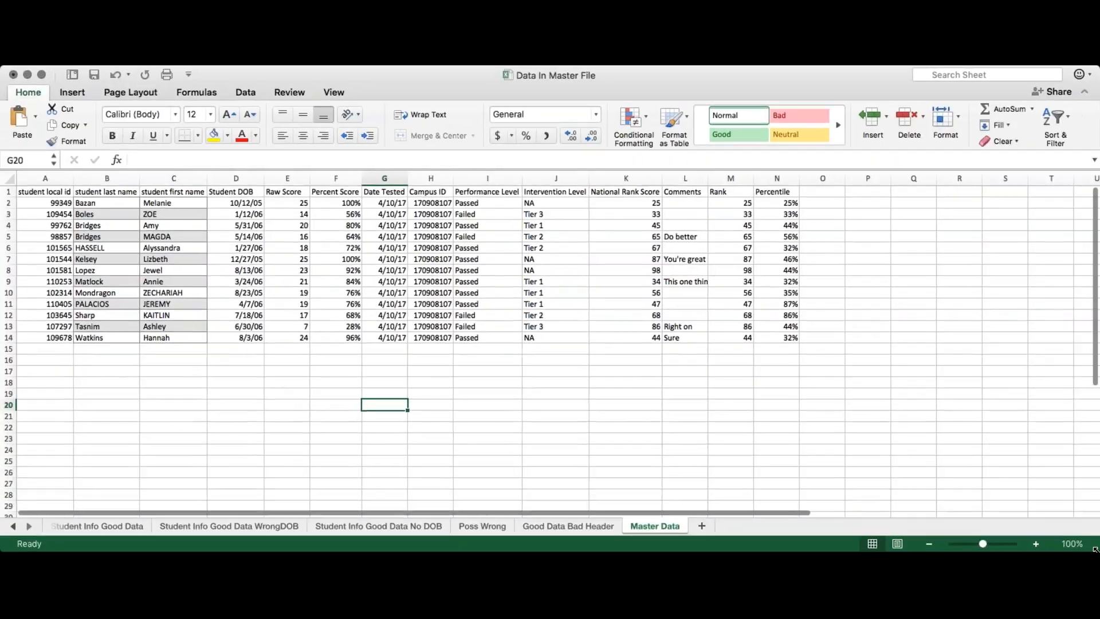
- Review the student identification columns of the Master Data sheet: local id, last name, first name and DOB
scroll(657, 386, "up", 5)
scroll(656, 386, "left", 6)
scroll(657, 387, "up", 3)
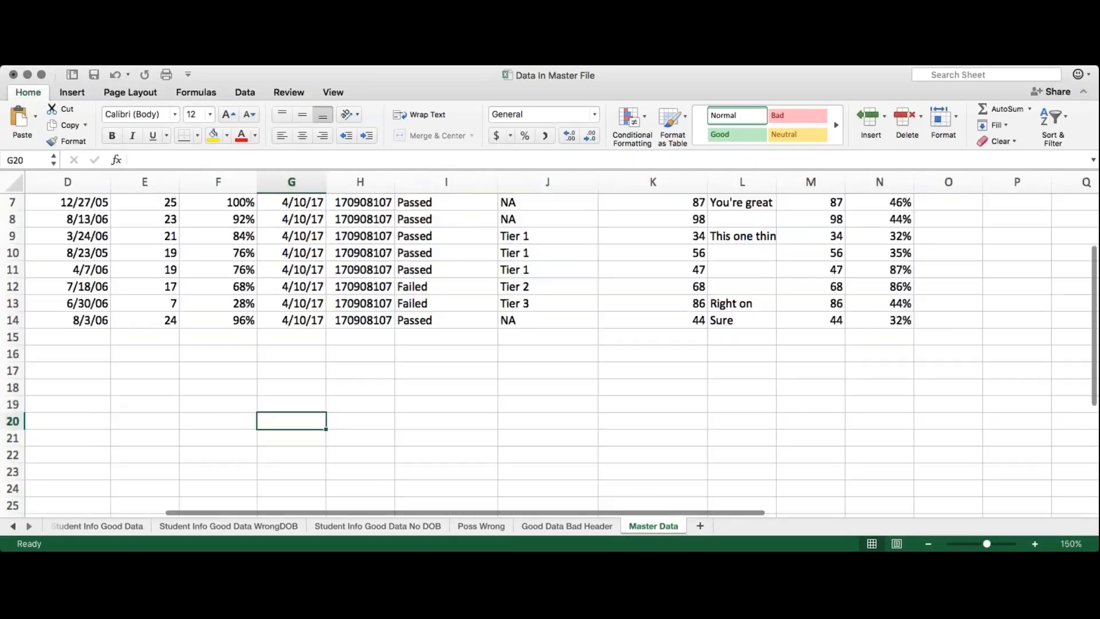
scroll(296, 336, "up", 1)
scroll(296, 336, "left", 5)
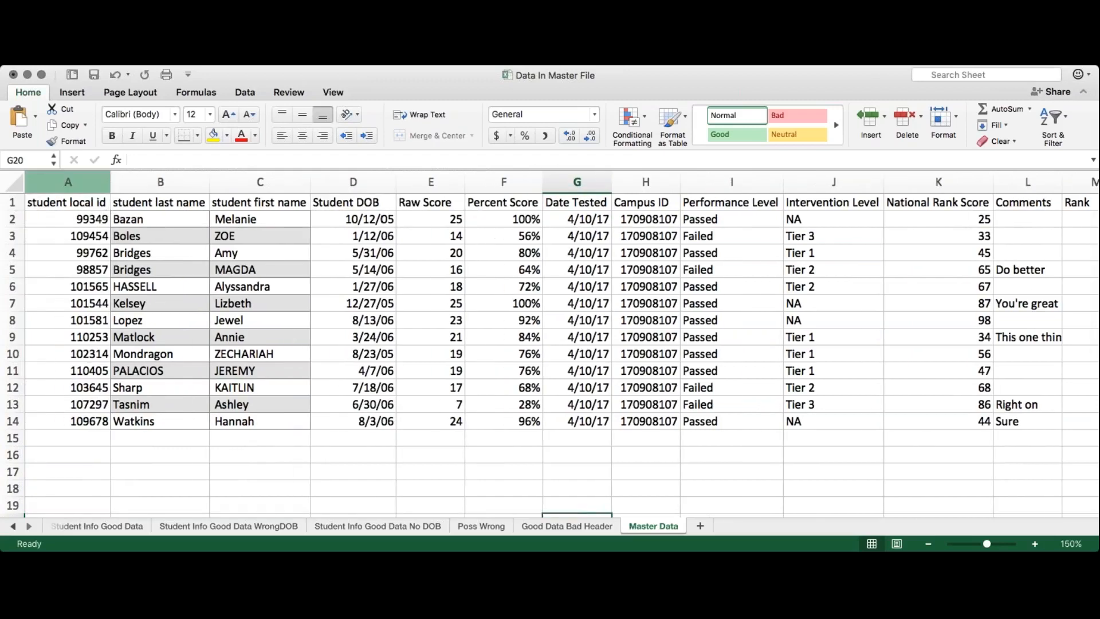
left_click(87, 181)
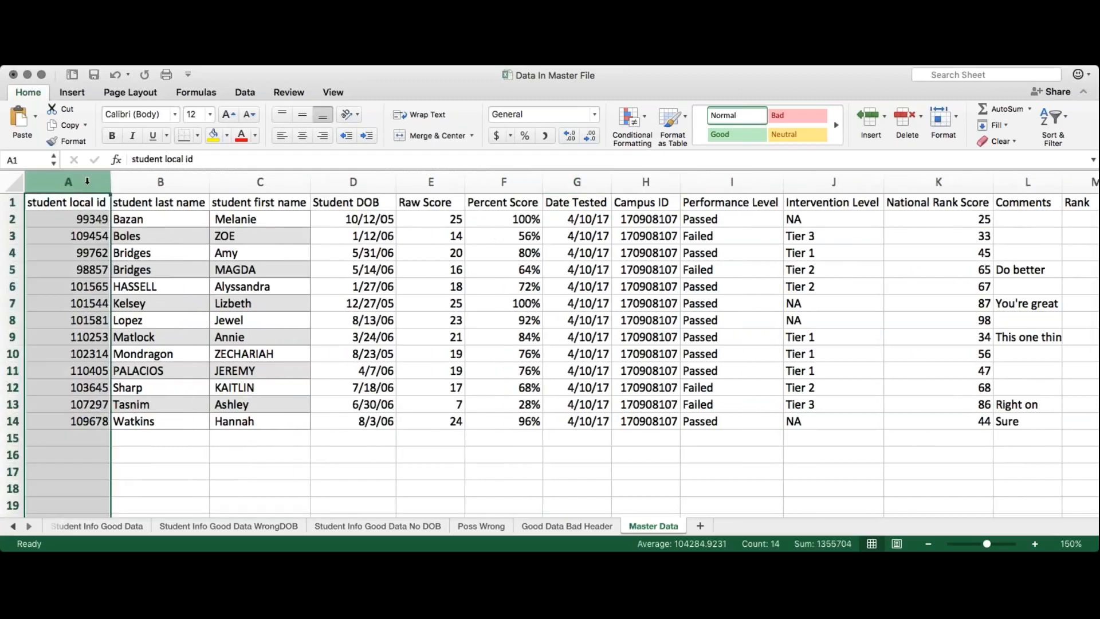
left_click(160, 182)
left_click(229, 184)
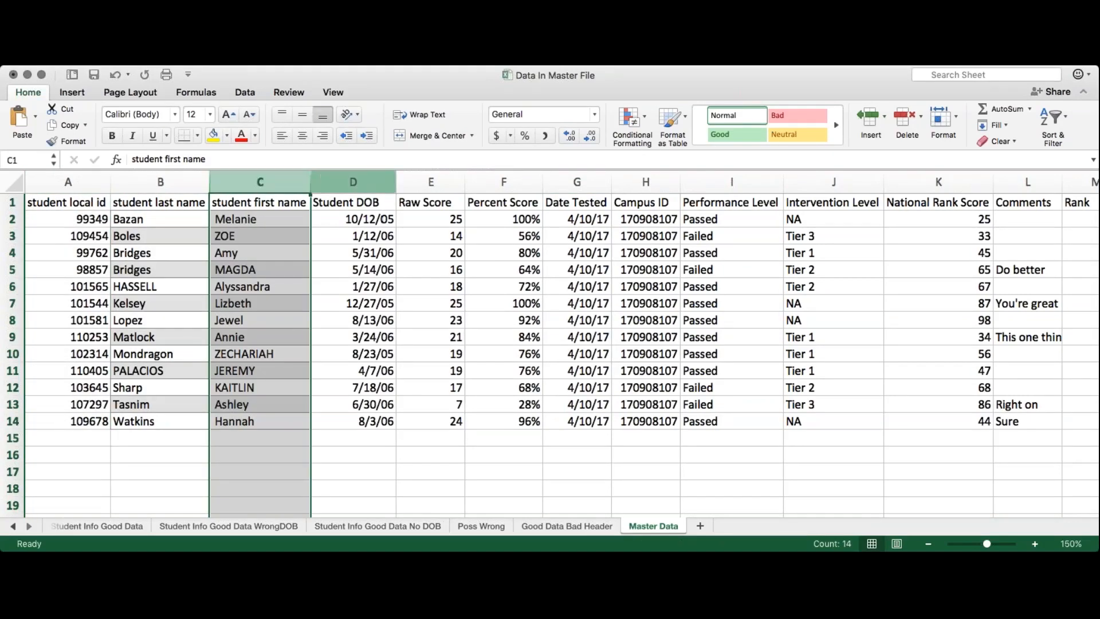
left_click(339, 184)
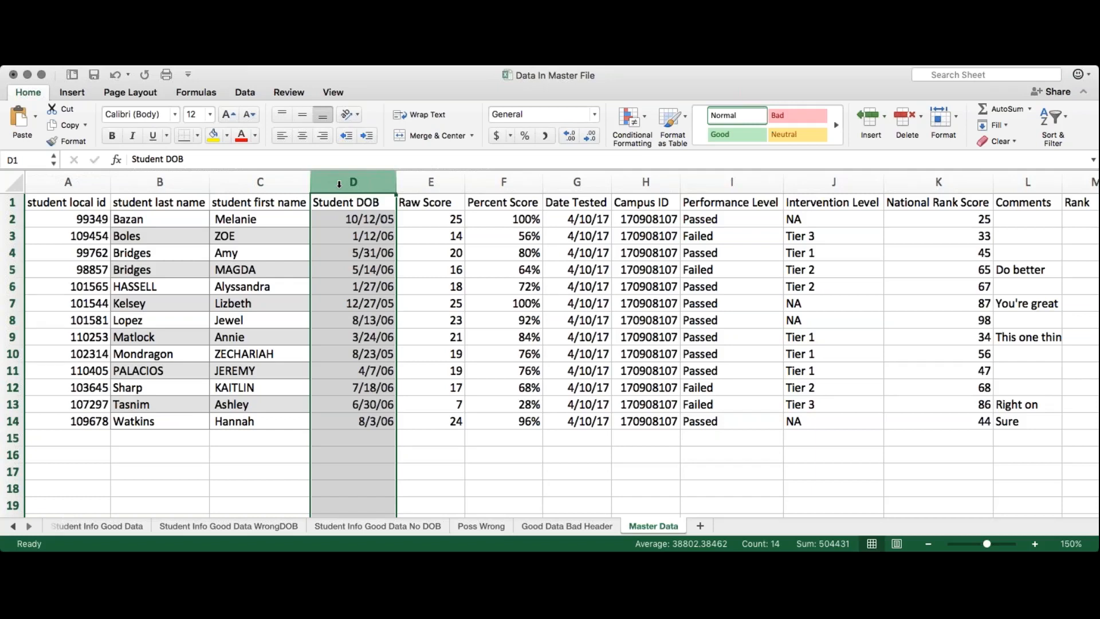
- Examine the student local id column and the individual ID entries for all listed students
left_click(71, 182)
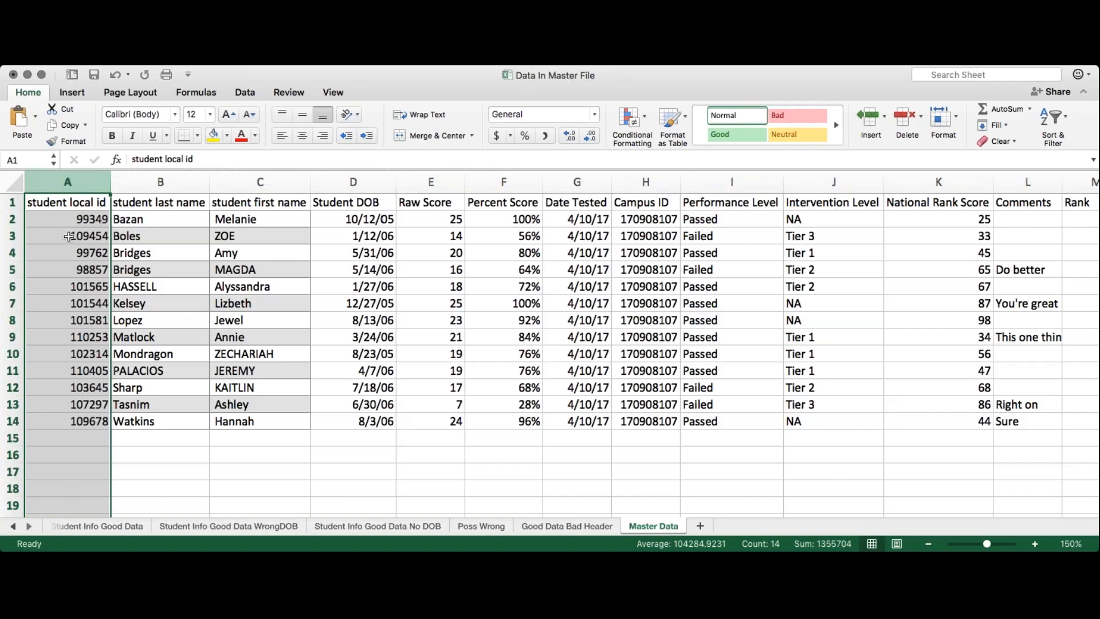
left_click_drag(73, 218, 76, 415)
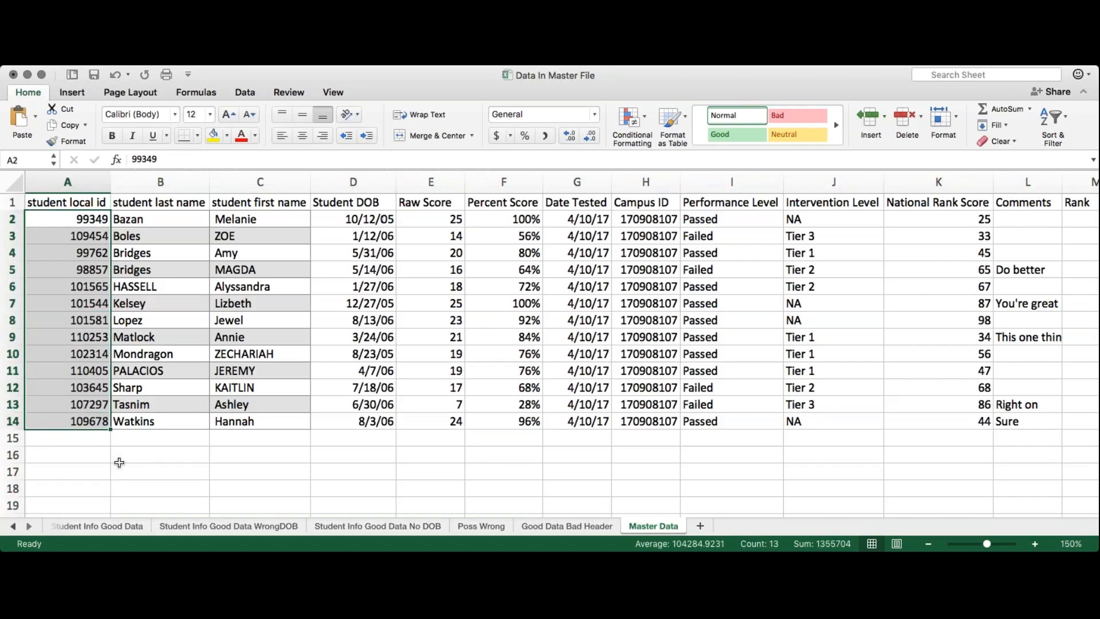
left_click(67, 265)
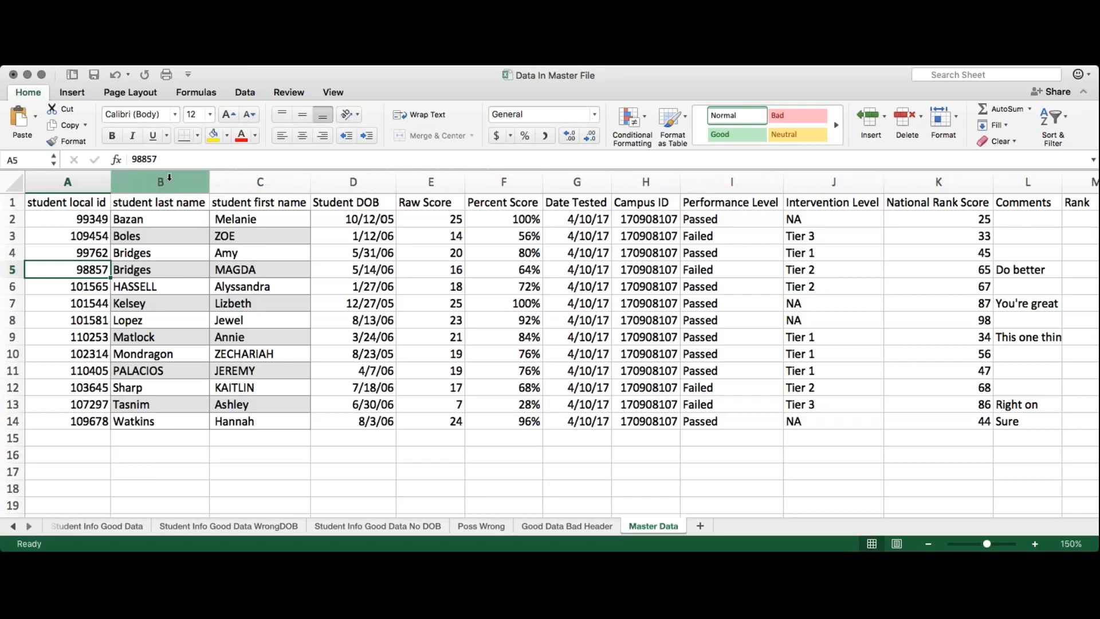
- Examine the alternative identifiers last name, first name and DOB, and the columns from Raw Score to Campus ID
left_click_drag(169, 178, 328, 176)
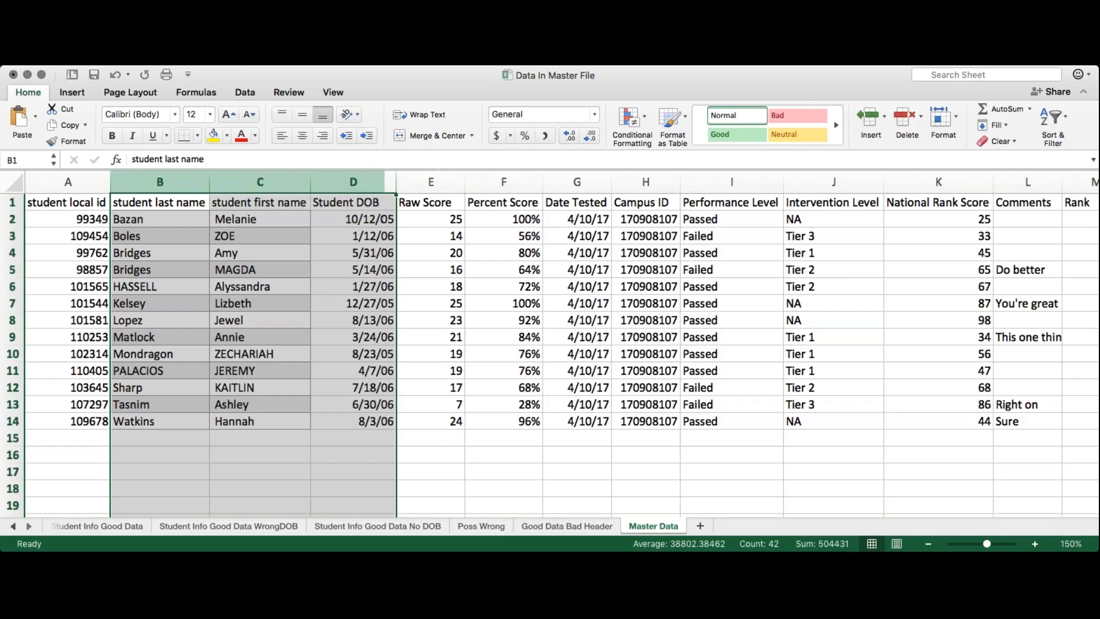
left_click(358, 236)
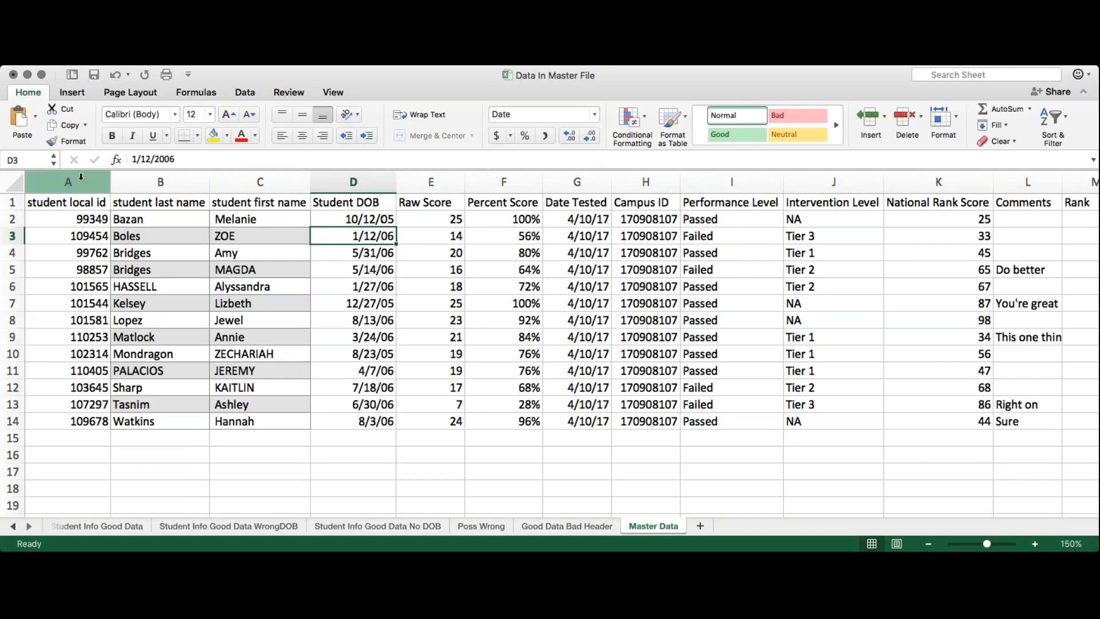
left_click_drag(167, 181, 353, 182)
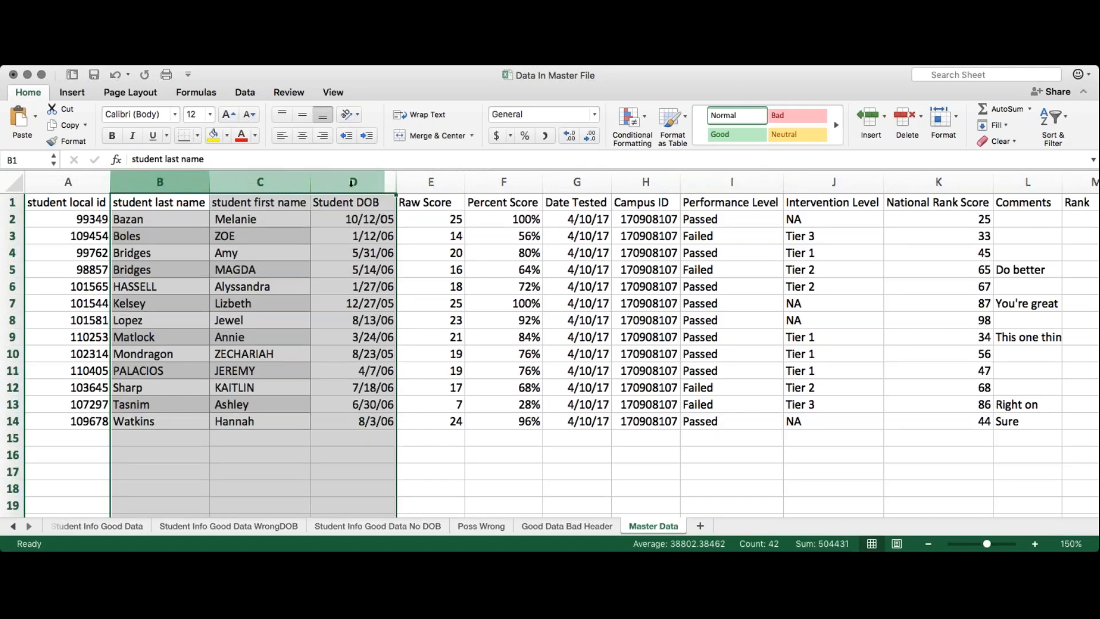
left_click(170, 205)
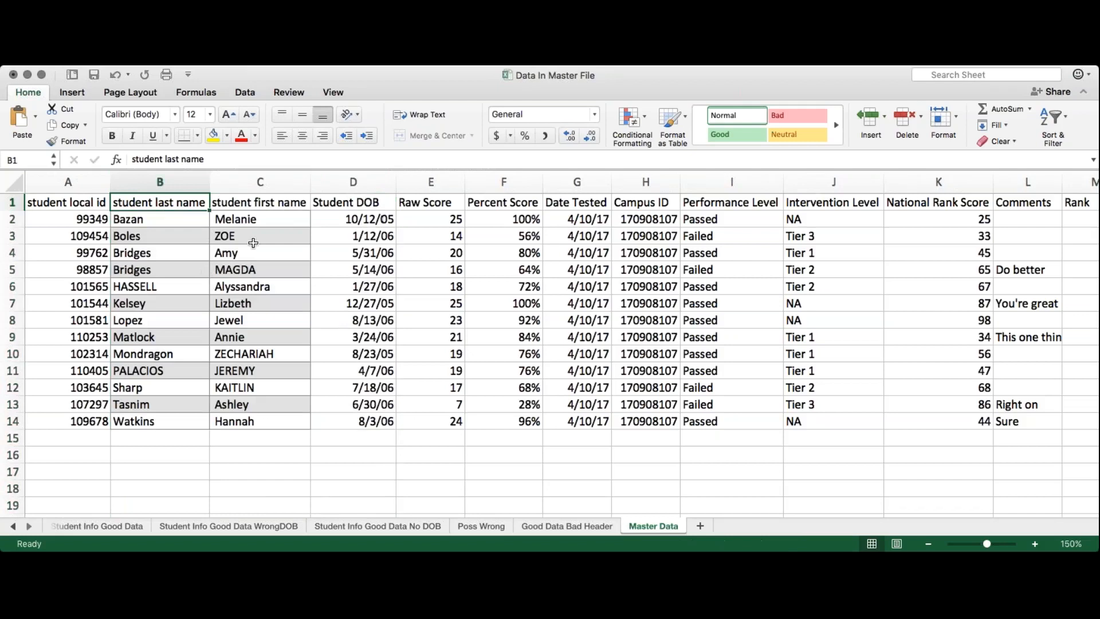
left_click(338, 206)
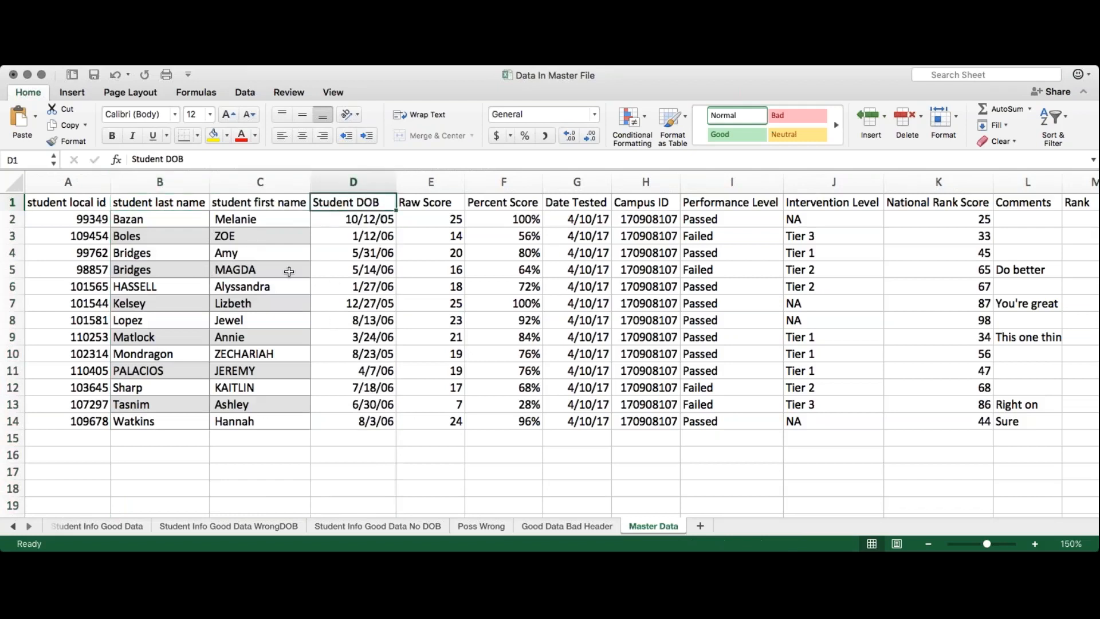
left_click(270, 205)
left_click(160, 202)
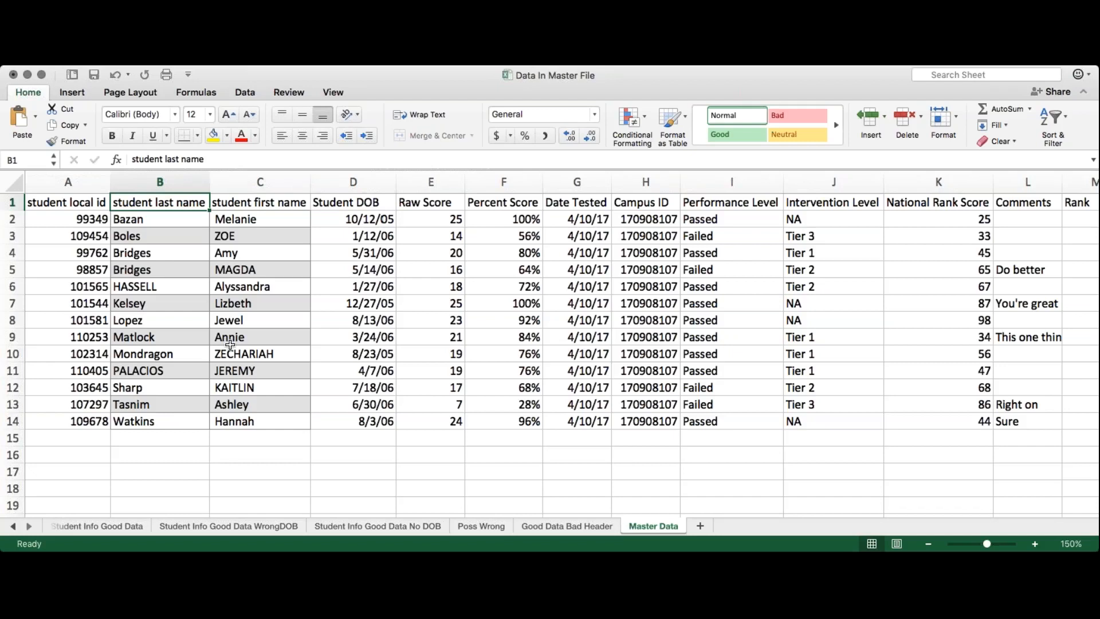
left_click_drag(441, 186, 627, 229)
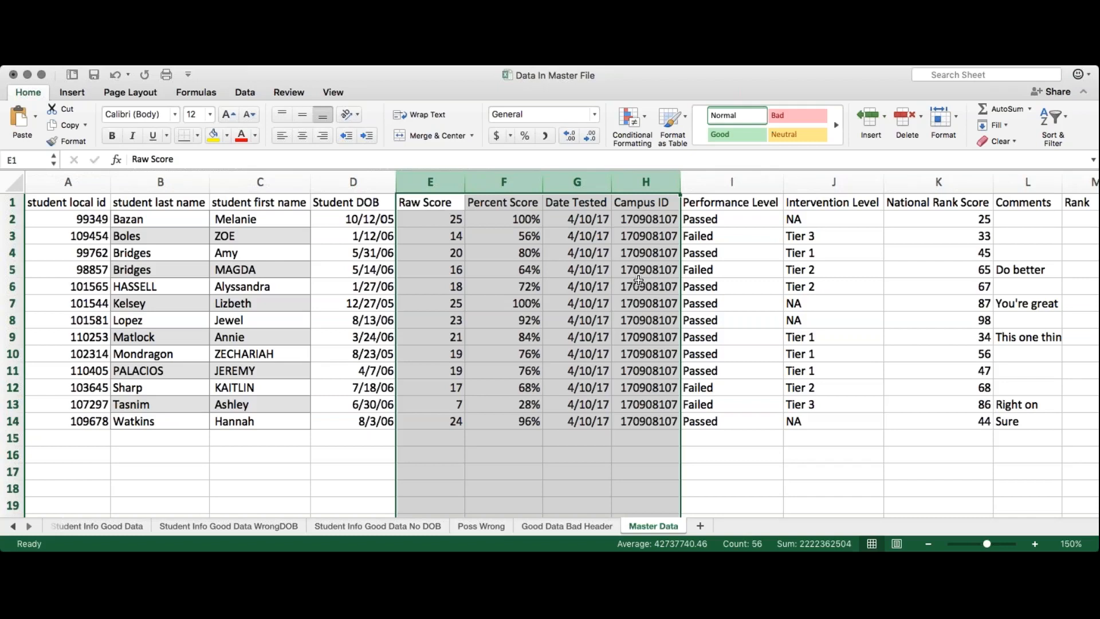
left_click(645, 182)
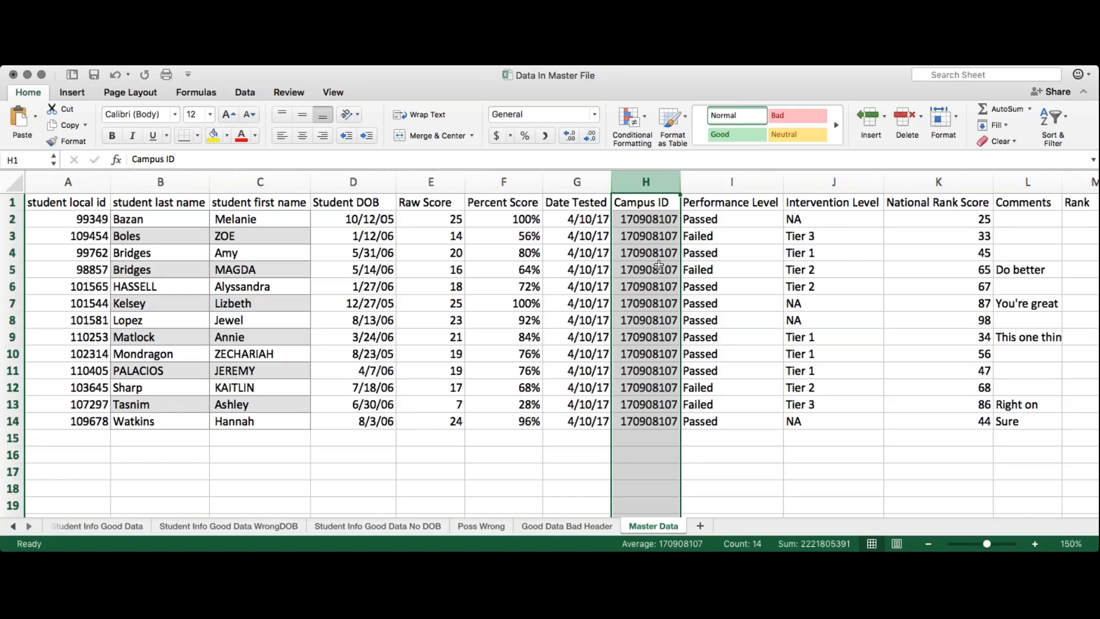
- Insert a column before Raw Score and give it the header Test Grade
left_click(429, 183)
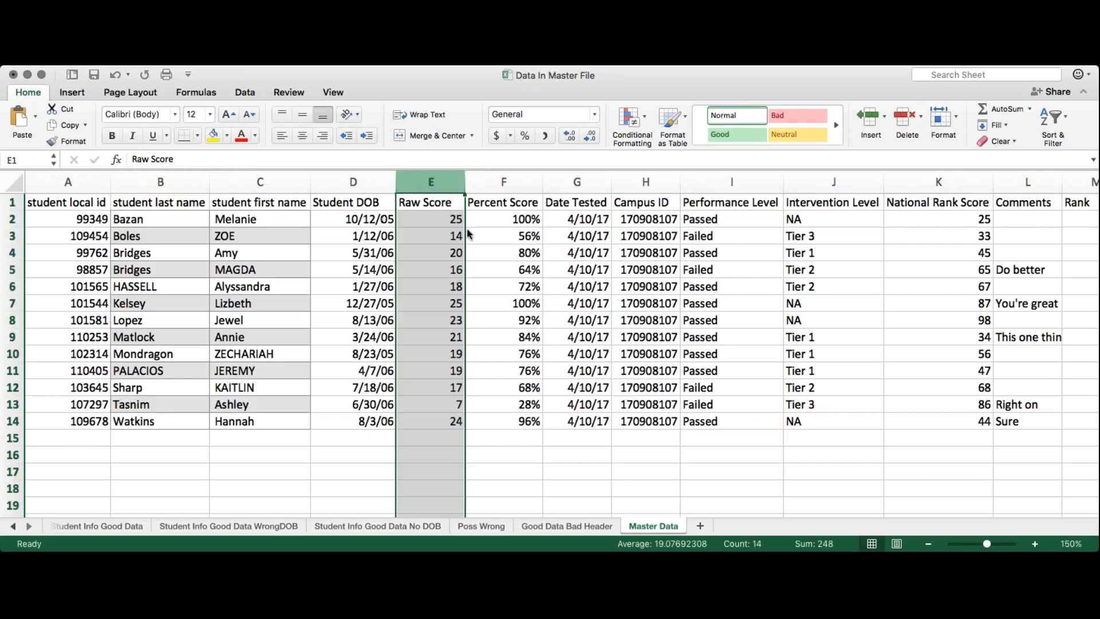
left_click(469, 248)
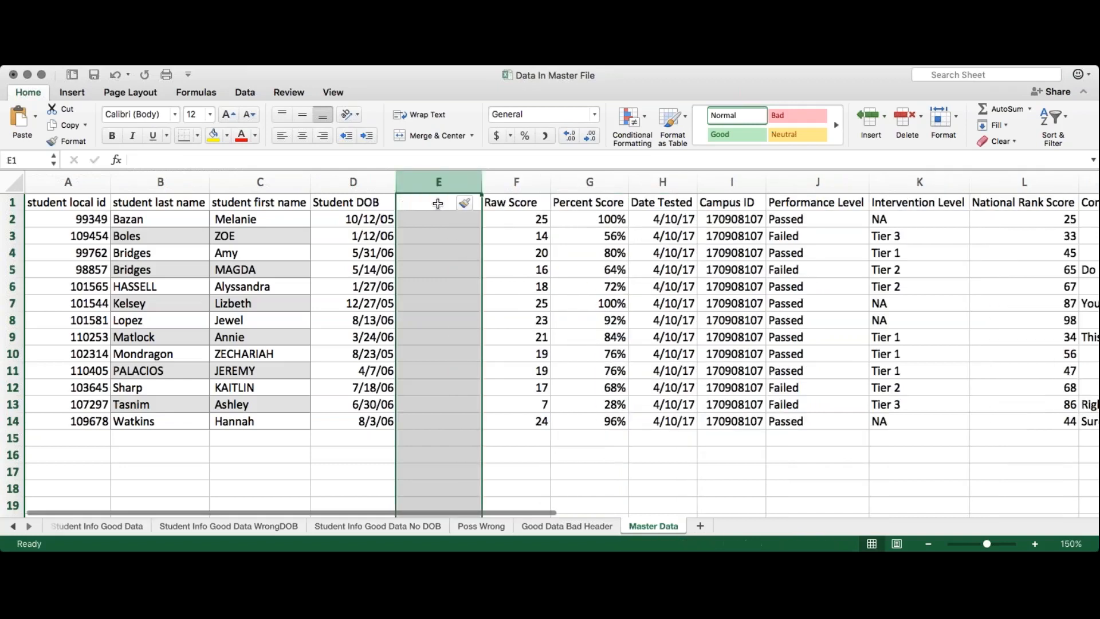
left_click(437, 203)
type("Test Grade")
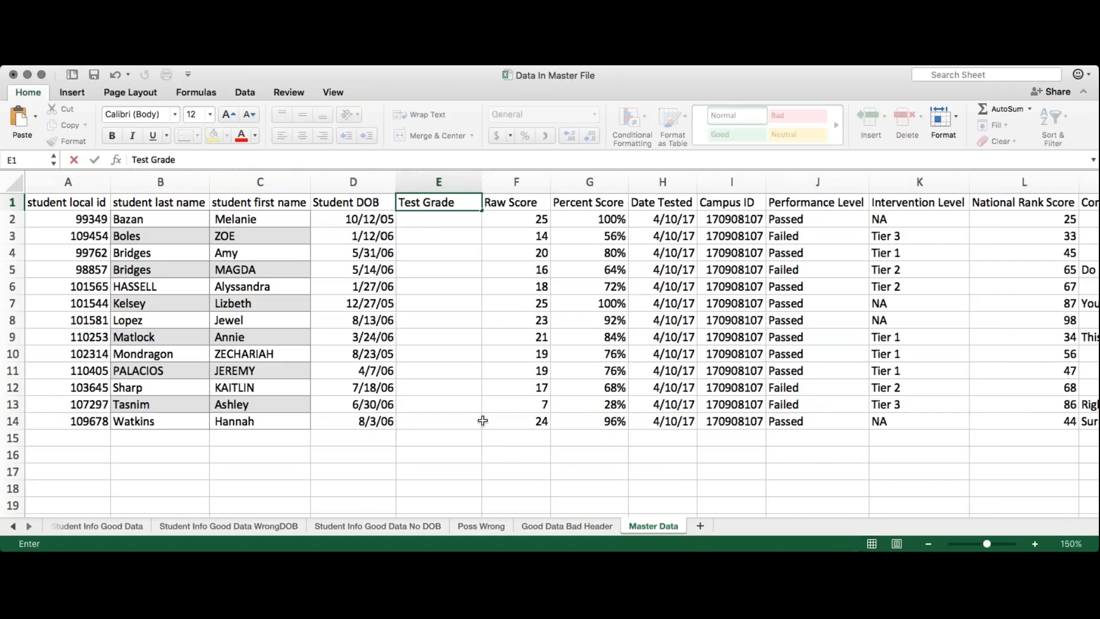
left_click(470, 388)
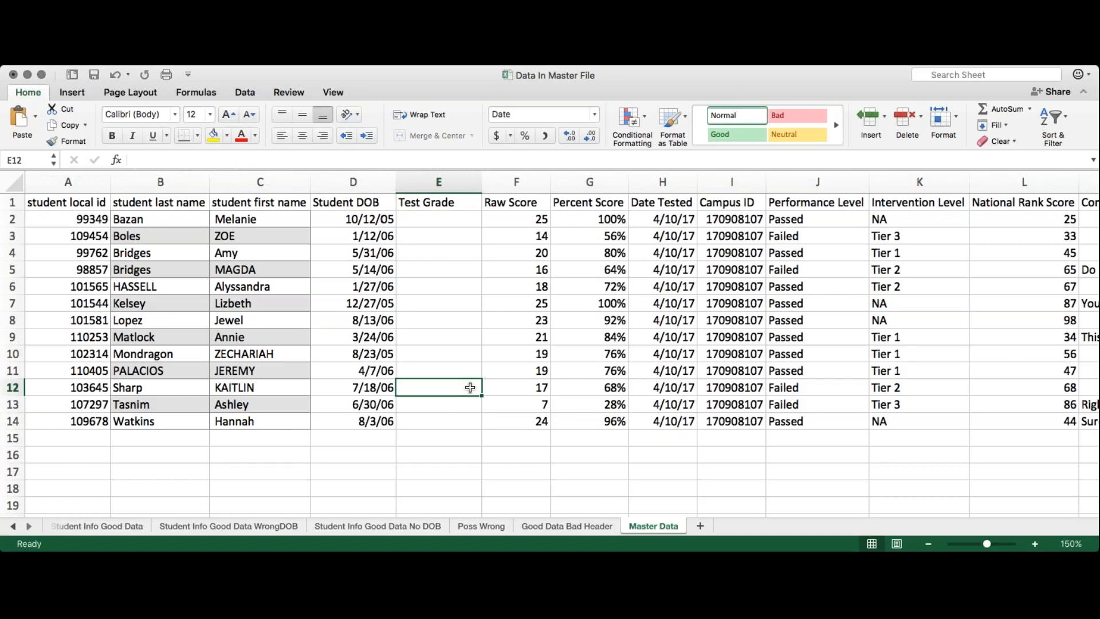
left_click(449, 220)
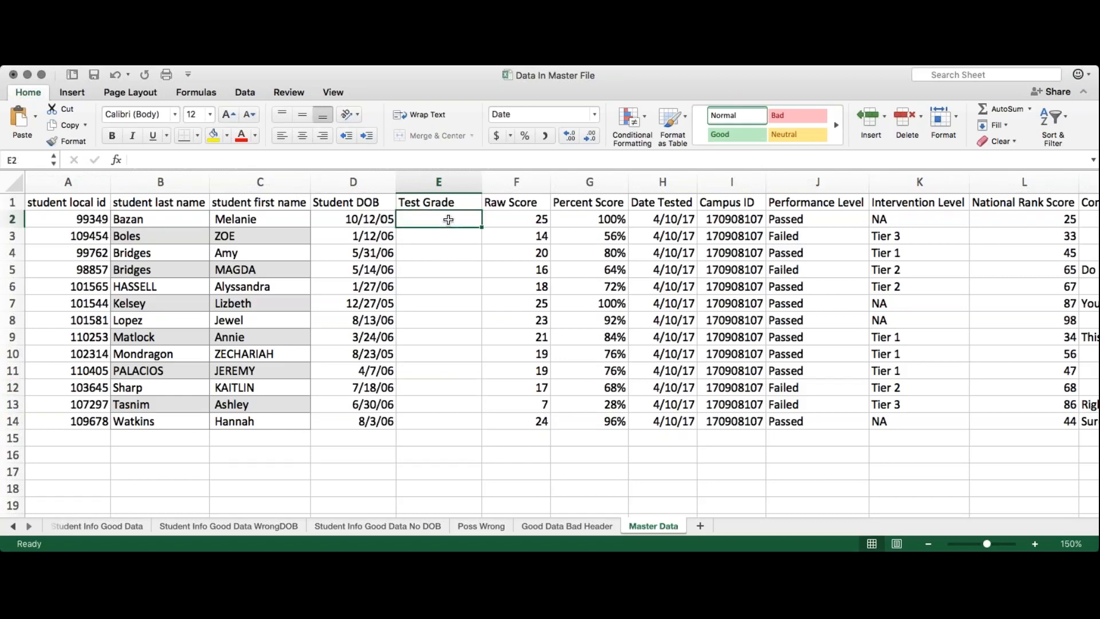
type("3")
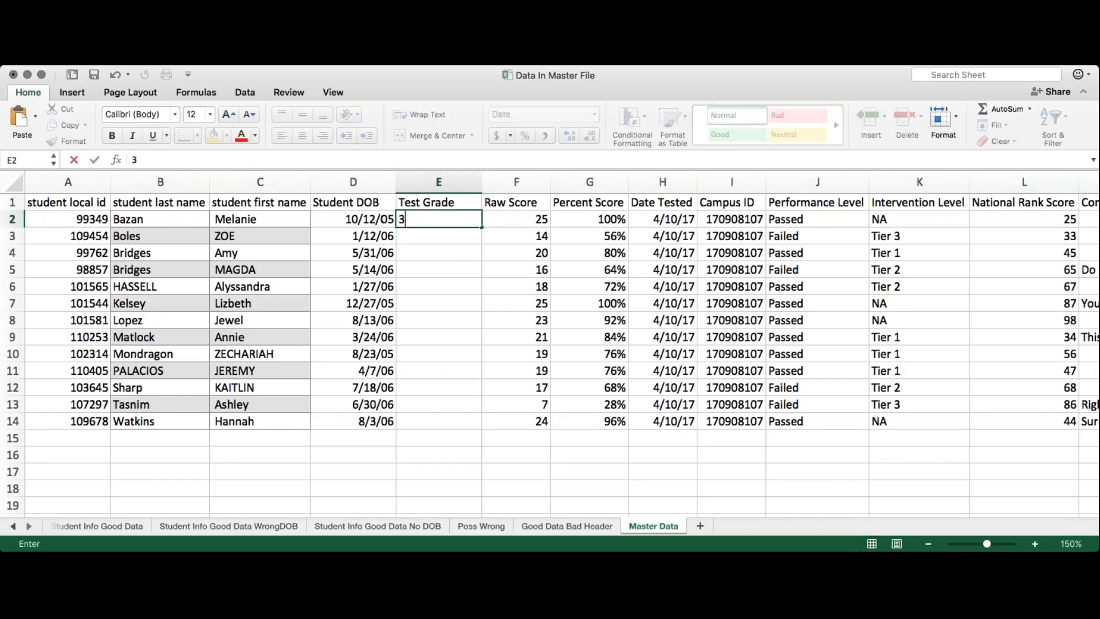
key("Return")
type("4")
key("Return")
type("5")
key("Return")
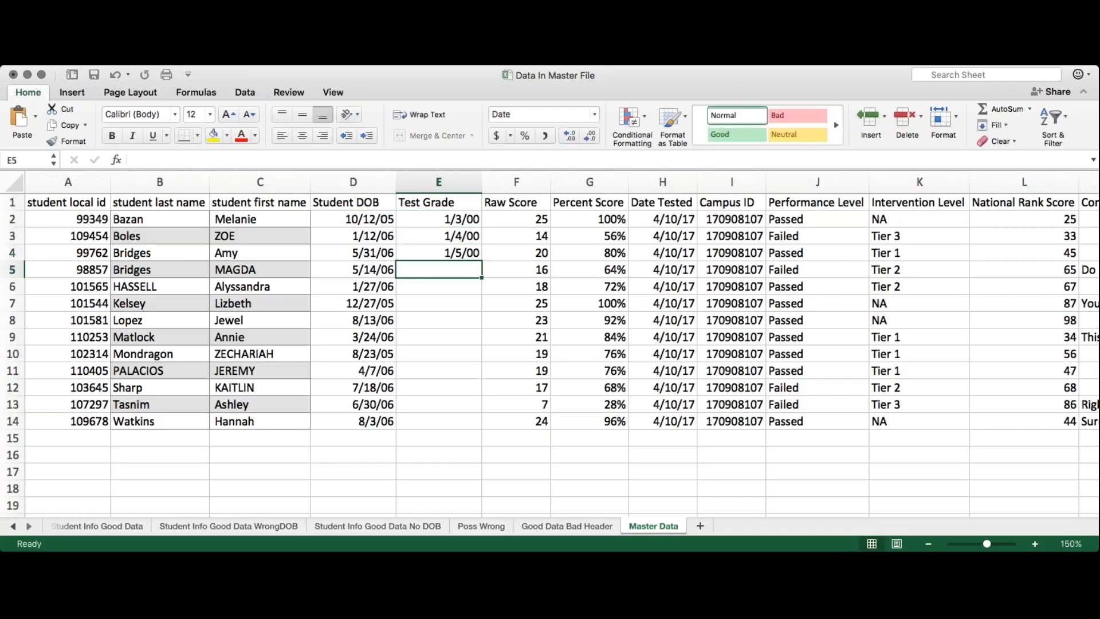
left_click(448, 216)
left_click_drag(447, 217, 445, 256)
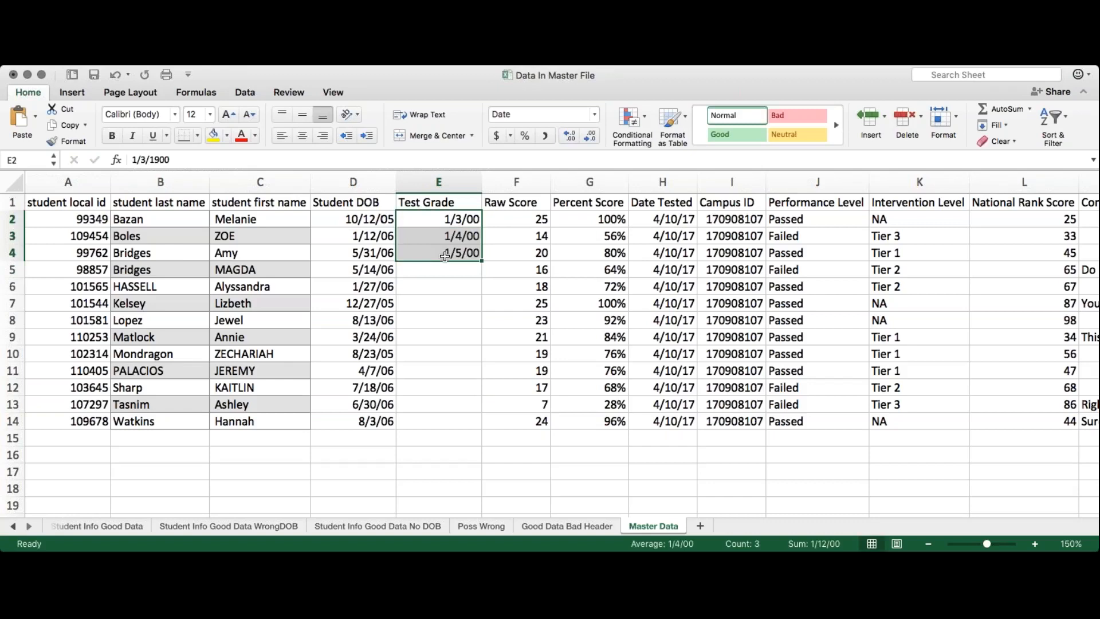
key("Delete")
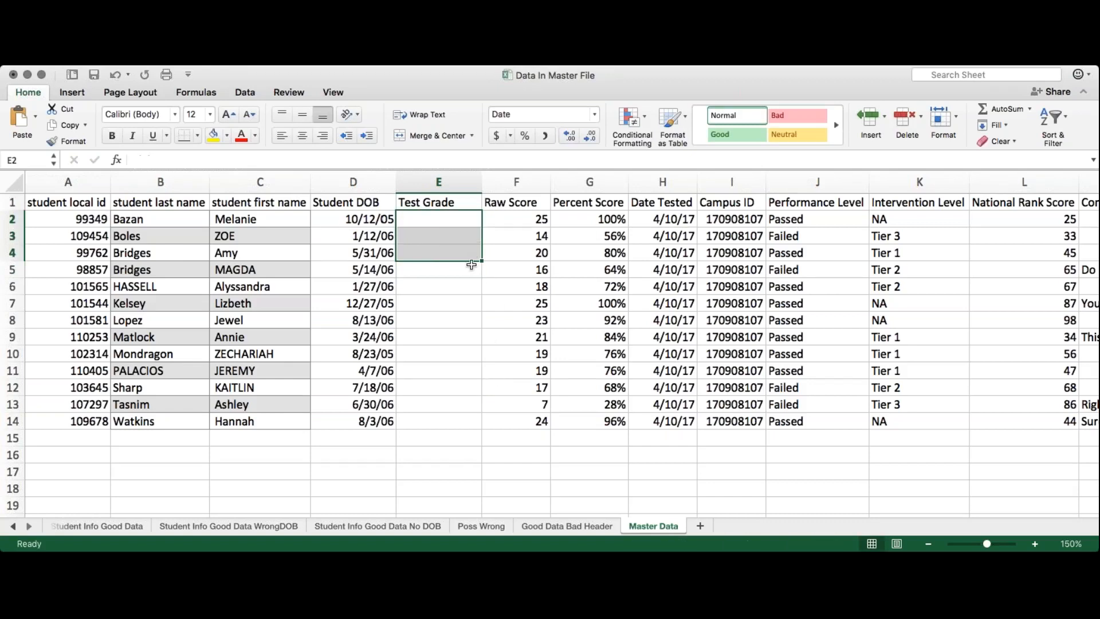
- Format the Test Grade cells E2:E14 as Number and enter 3, 4, 3 and 4 for the first four students
left_click_drag(444, 221, 445, 421)
left_click(593, 117)
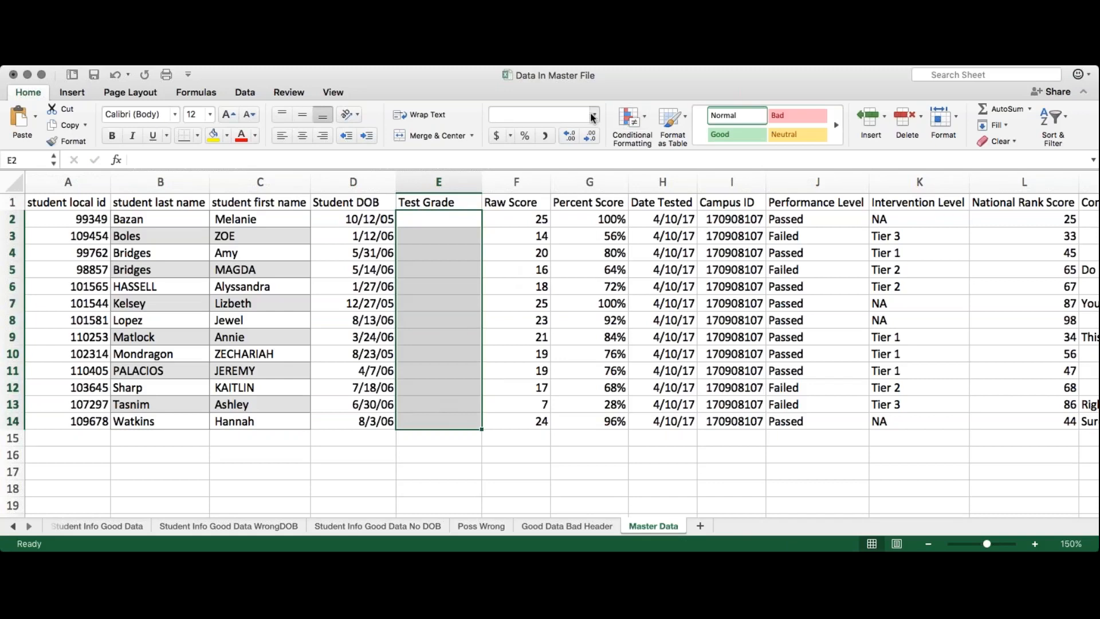
left_click(464, 218)
type("3")
key("Return")
type("4")
key("Return")
type("34")
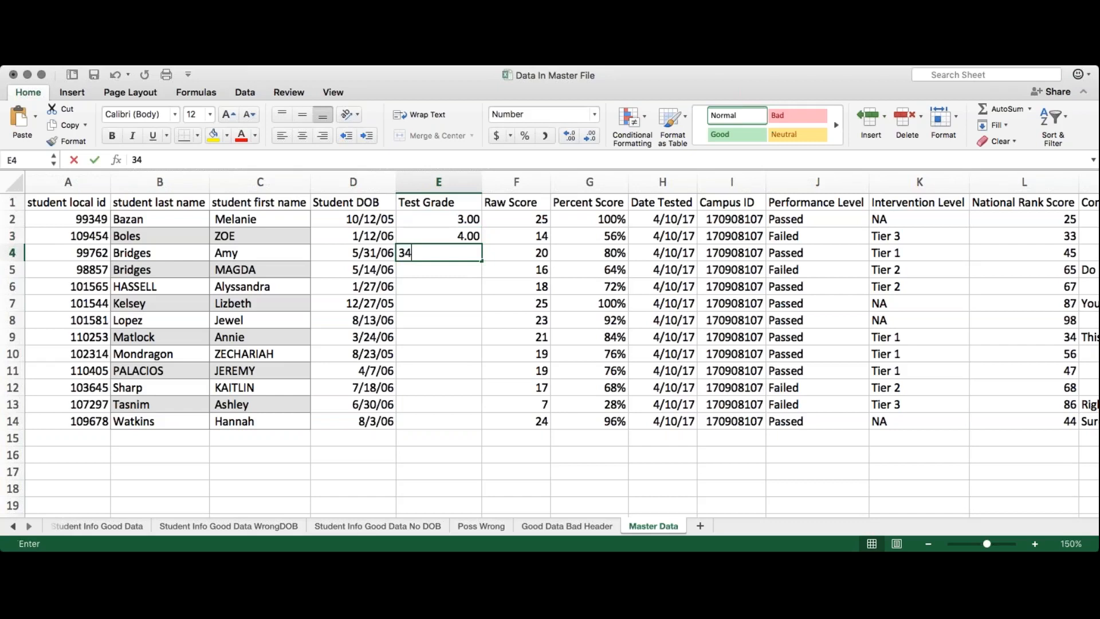
key("Return")
key("Up")
type("3")
key("Return")
type("4")
key("Return")
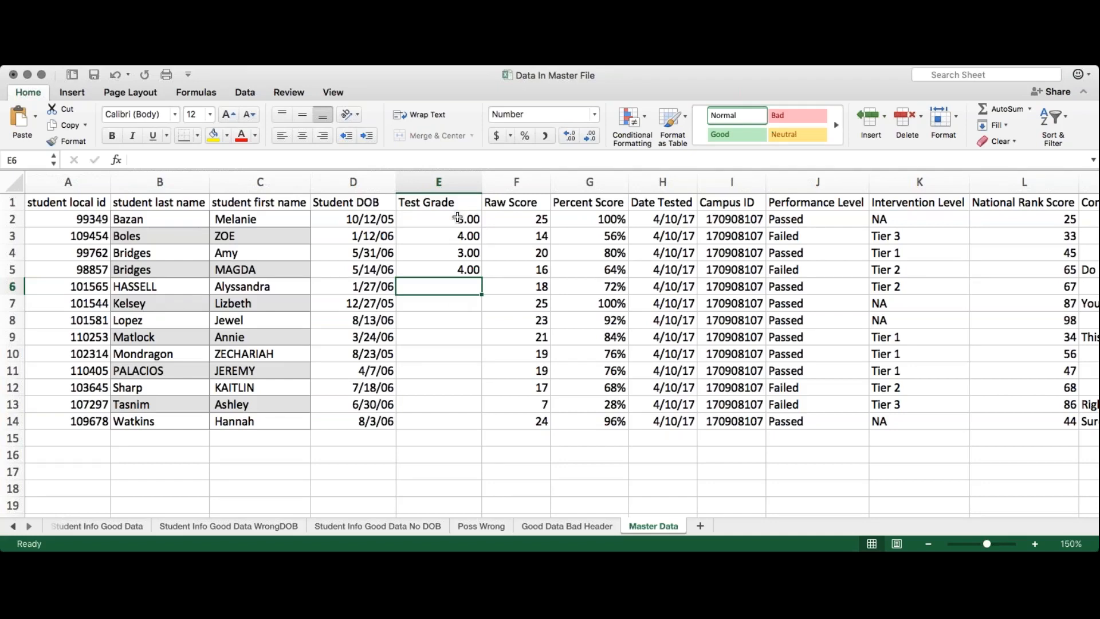
- Remove both decimal places from the Test Grade cells E2:E14 so the grades are whole numbers
left_click_drag(458, 217, 455, 420)
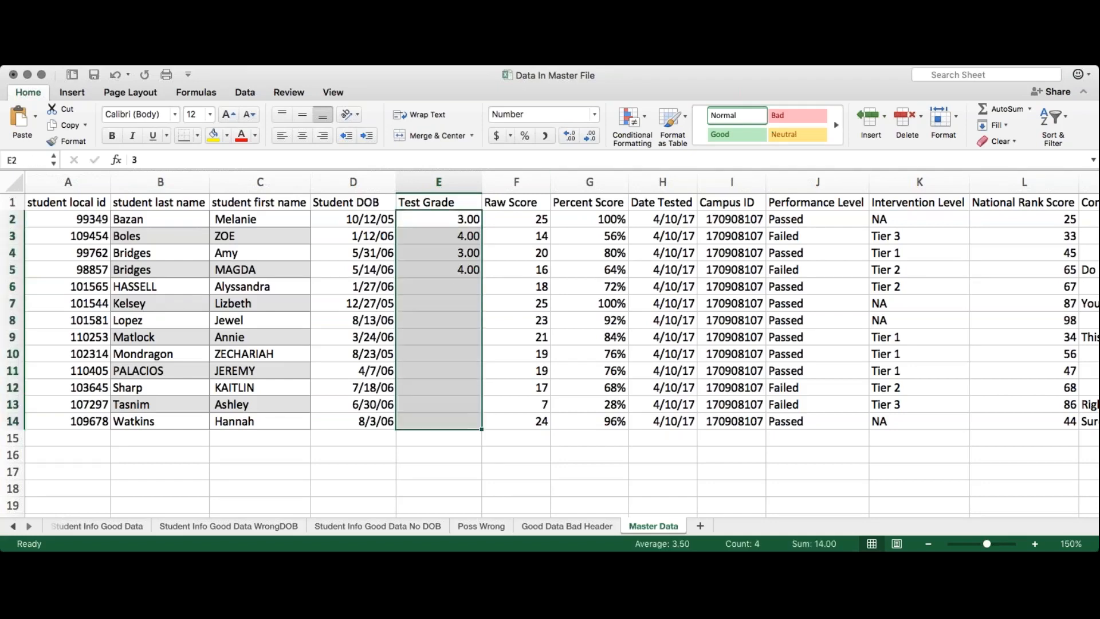
left_click(589, 136)
left_click(590, 136)
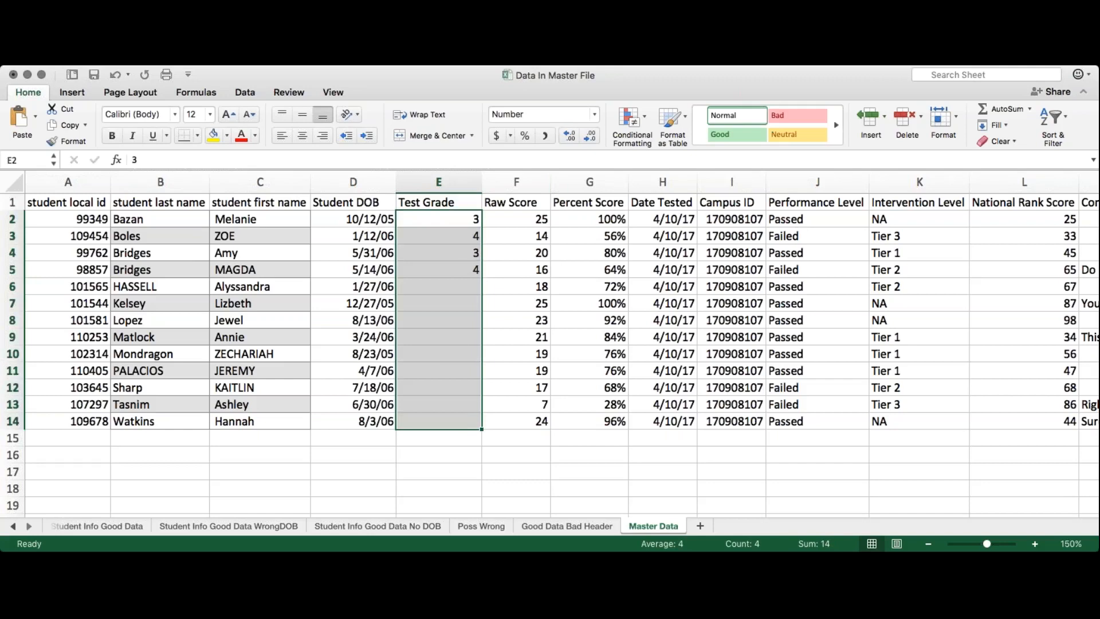
left_click(459, 341)
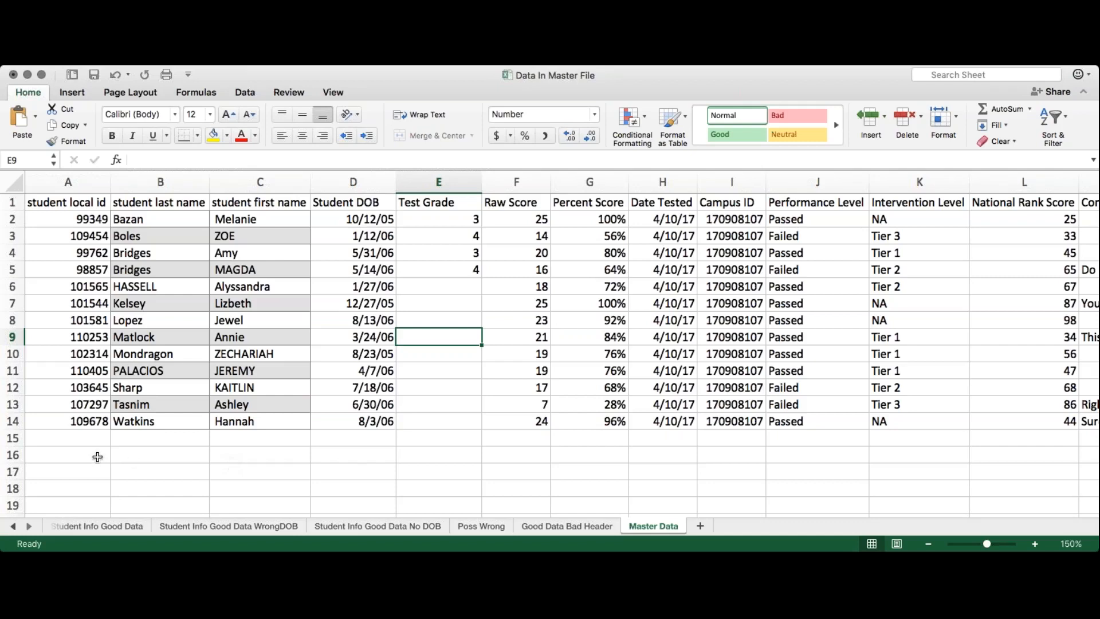
- Compare the student local id column with the combination of last name, first name and DOB columns for student matching
left_click(78, 170)
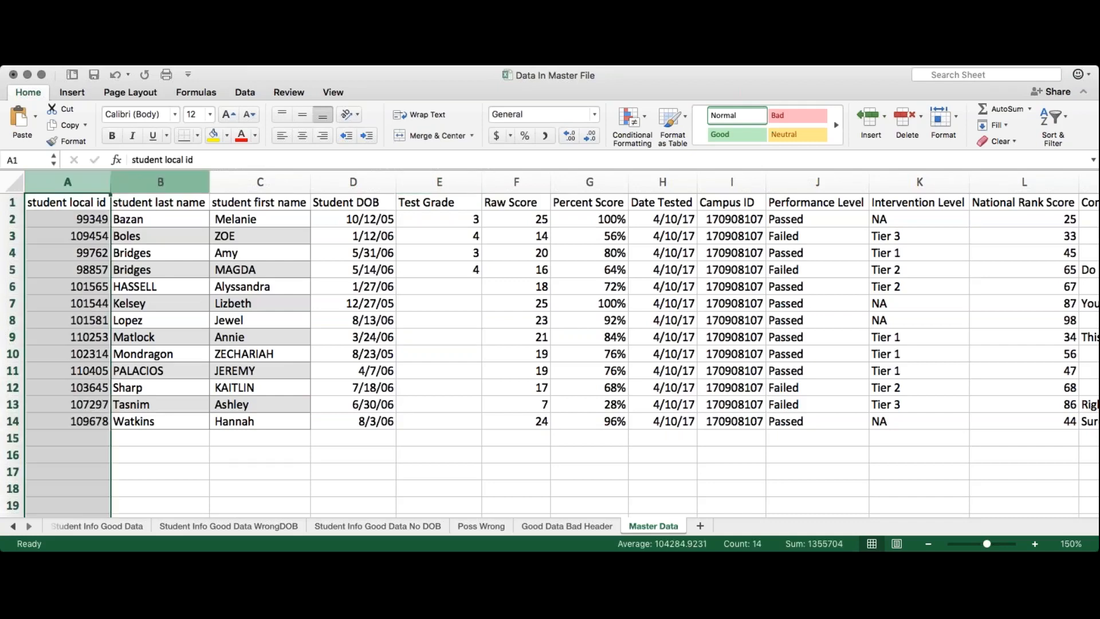
left_click_drag(162, 184, 321, 197)
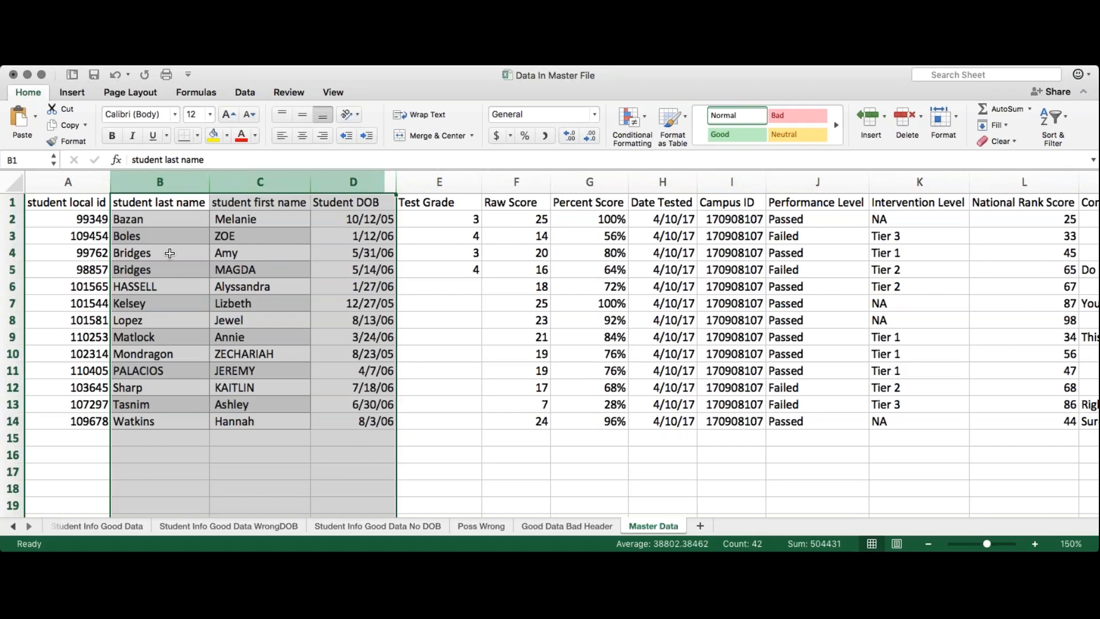
left_click(385, 417)
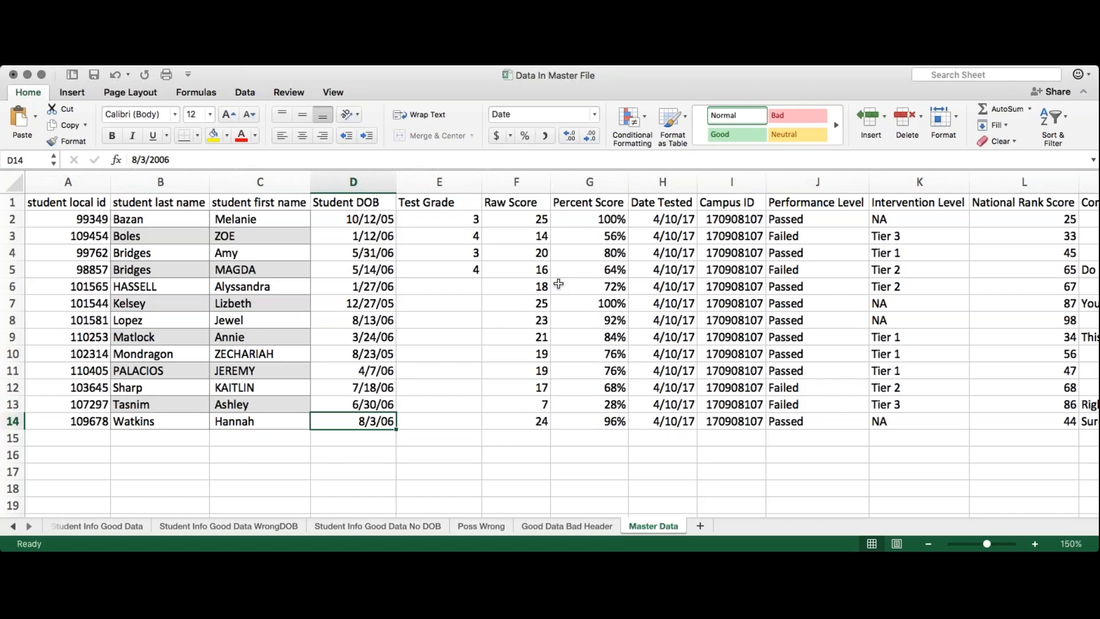
left_click_drag(168, 181, 340, 190)
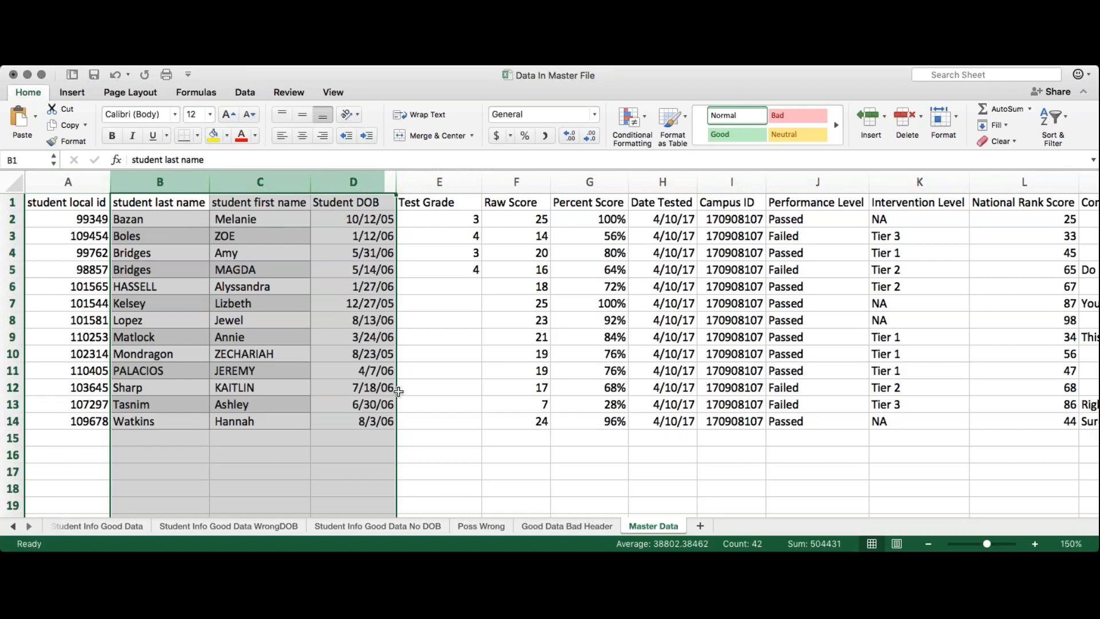
- Review the extension field columns from Performance Level to Percentile, looking individually at Performance Level, Intervention Level and National Rank Score
left_click(381, 438)
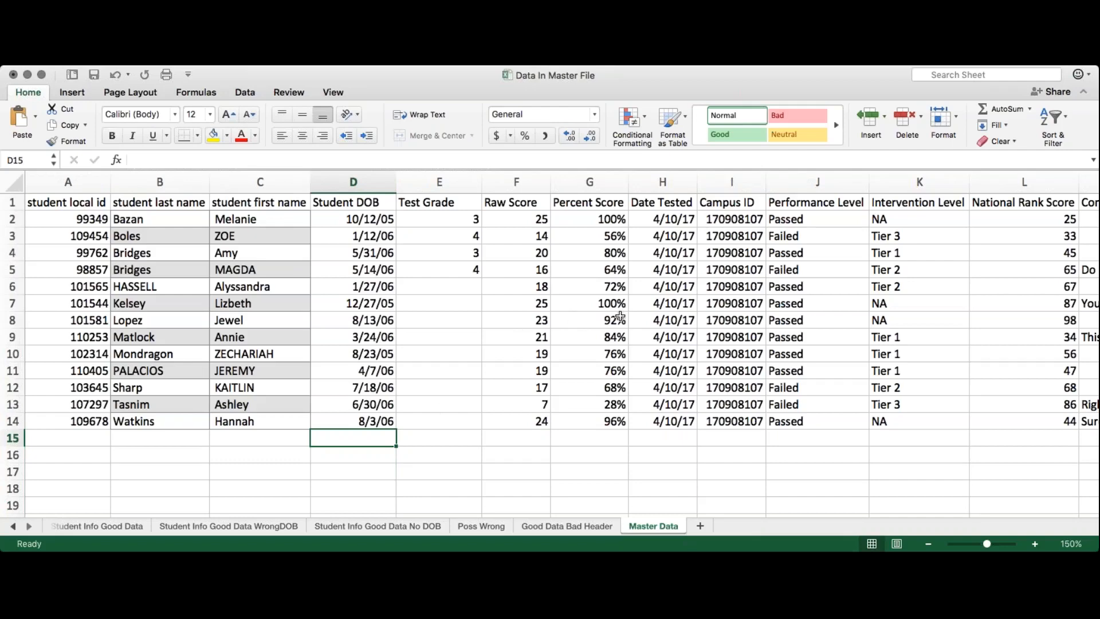
scroll(620, 317, "right", 6)
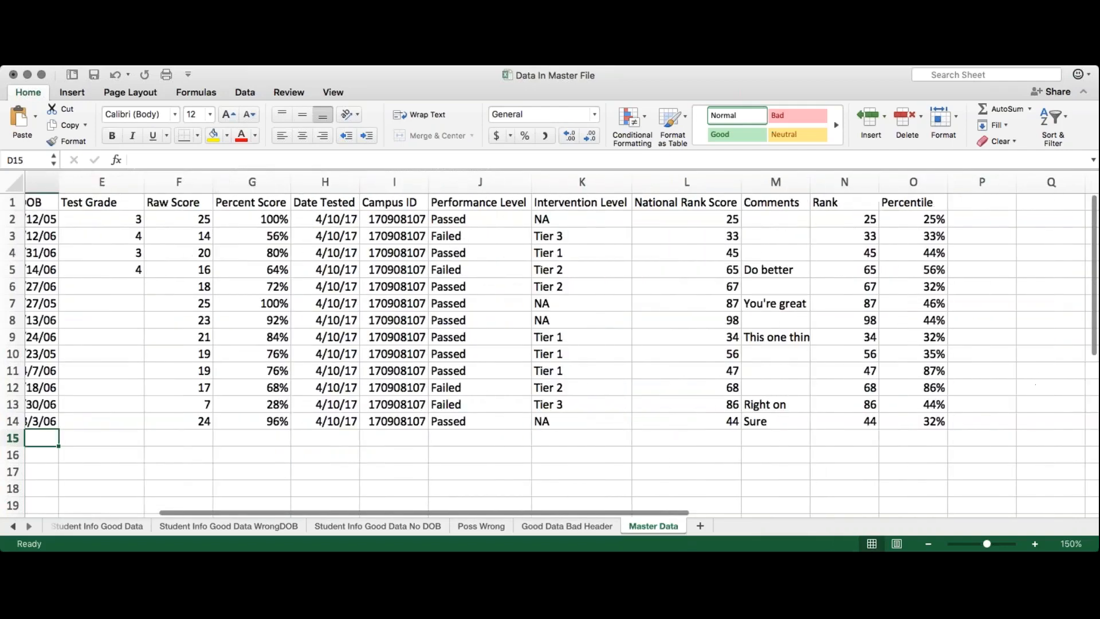
scroll(362, 182, "right", 1)
left_click_drag(363, 181, 769, 202)
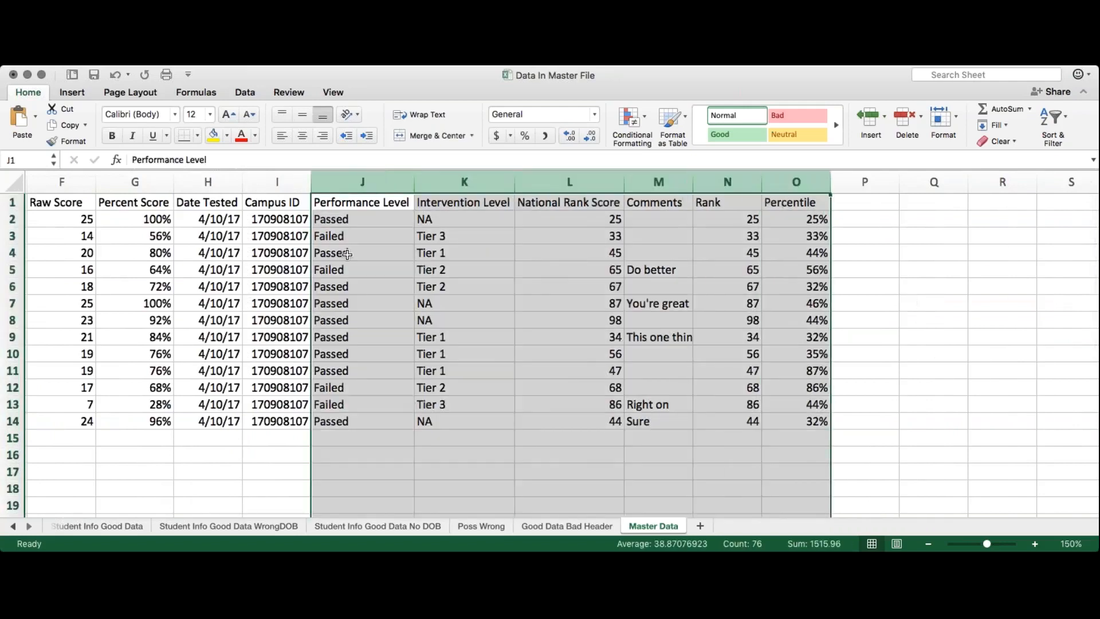
left_click(363, 182)
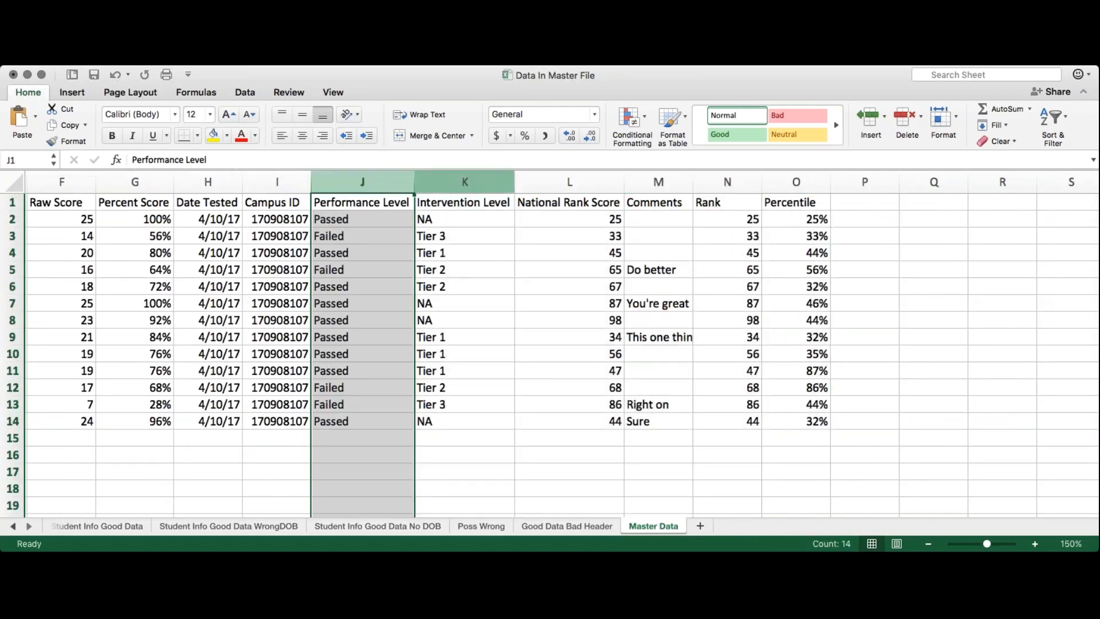
left_click(450, 181)
left_click(388, 179)
left_click(464, 182)
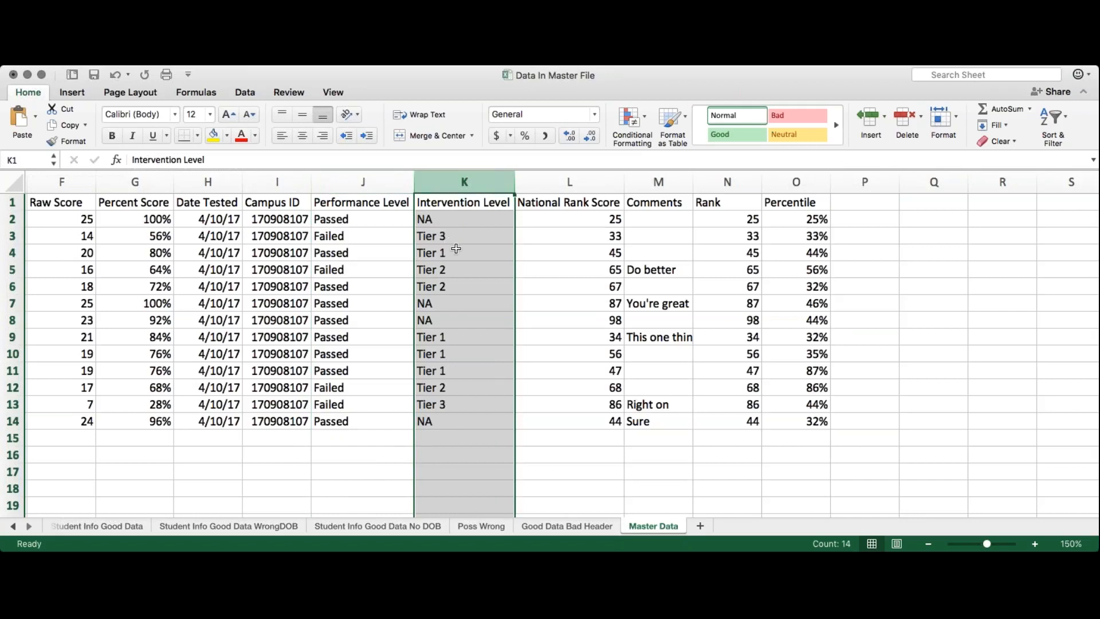
left_click(593, 181)
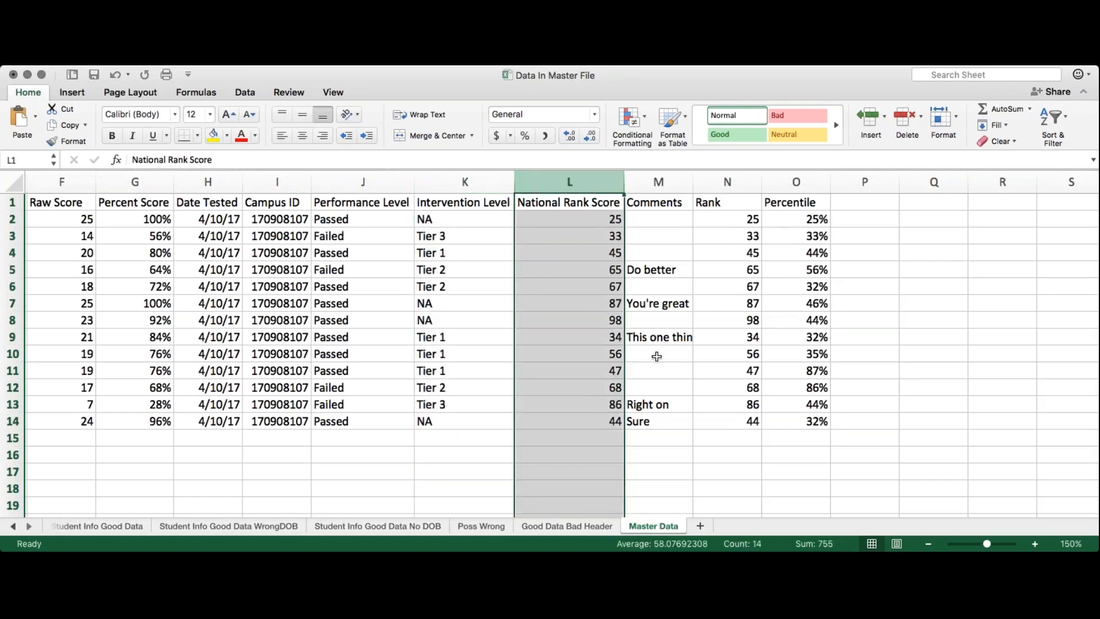
- Auto-fit the width of the Comments column to its longest comment
scroll(657, 356, "right", 5)
left_click(568, 182)
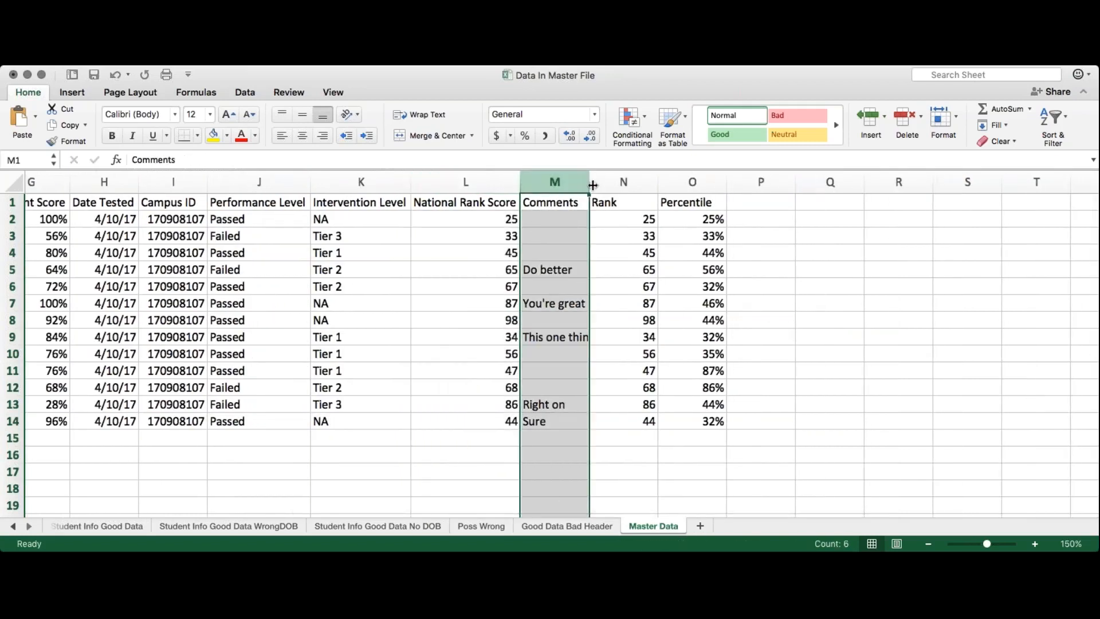
double_click(593, 185)
left_click(632, 366)
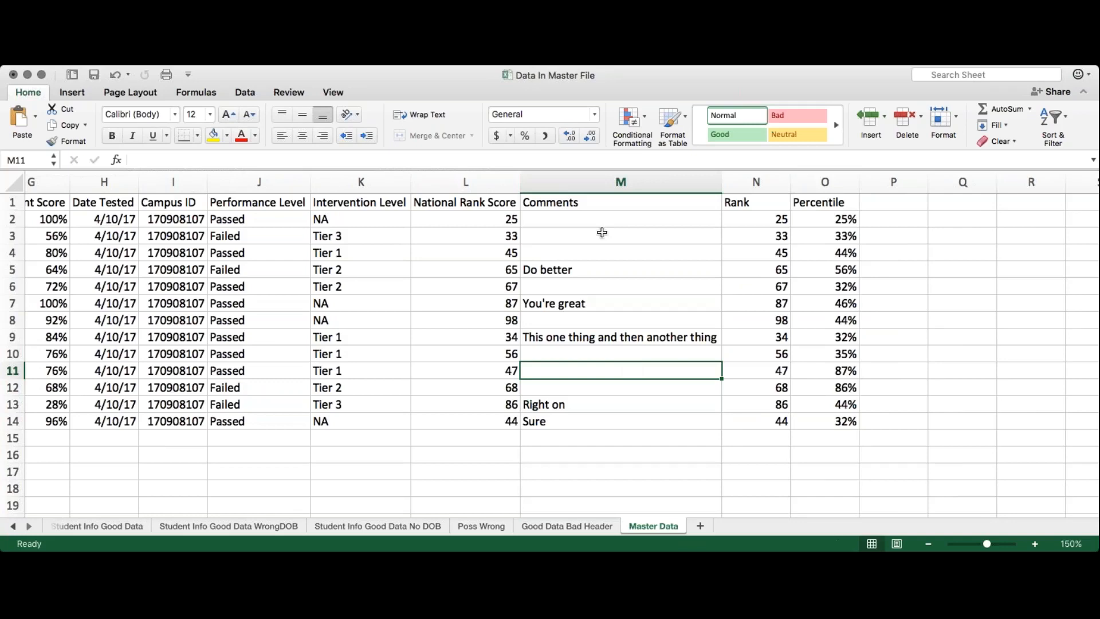
- Examine the Rank and Percentile columns, comparing the plain numbers with the percentage values
left_click_drag(772, 183, 823, 181)
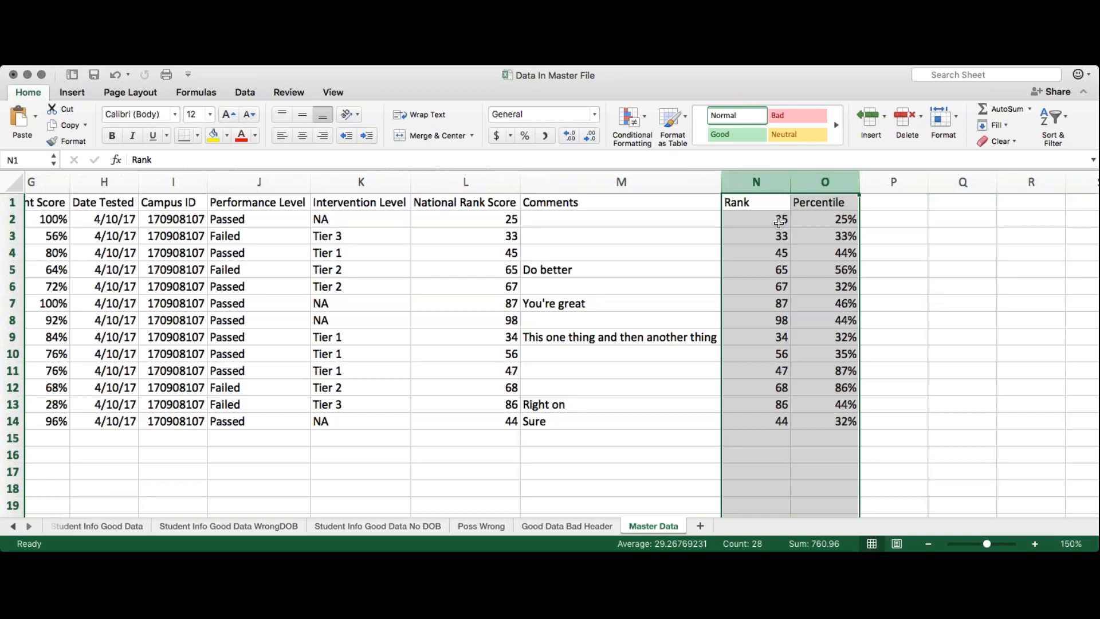
left_click(833, 264)
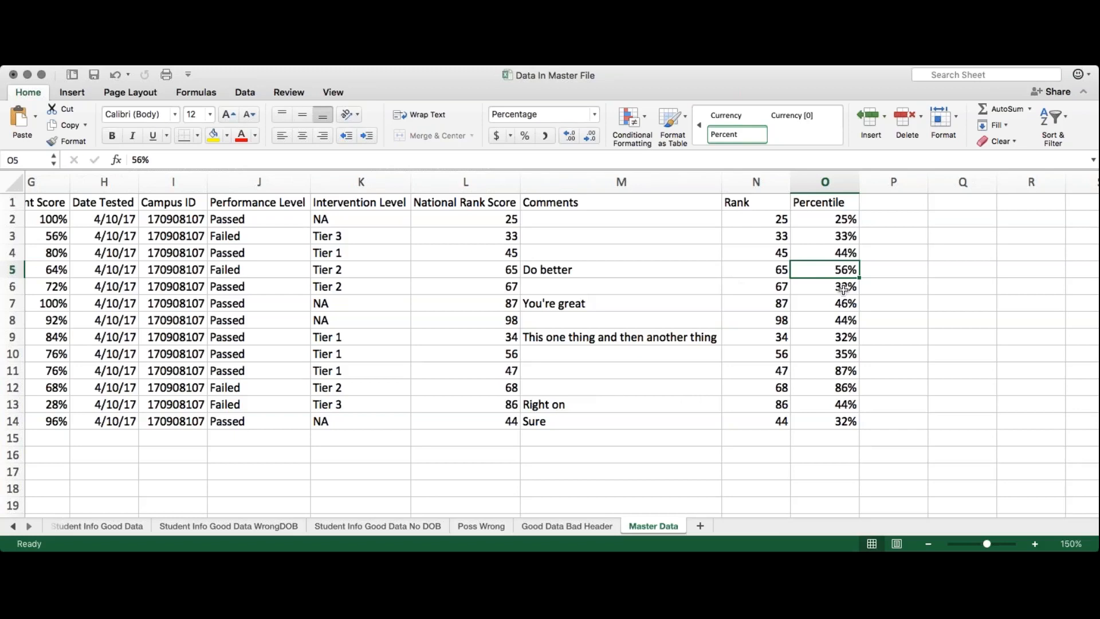
left_click(778, 285)
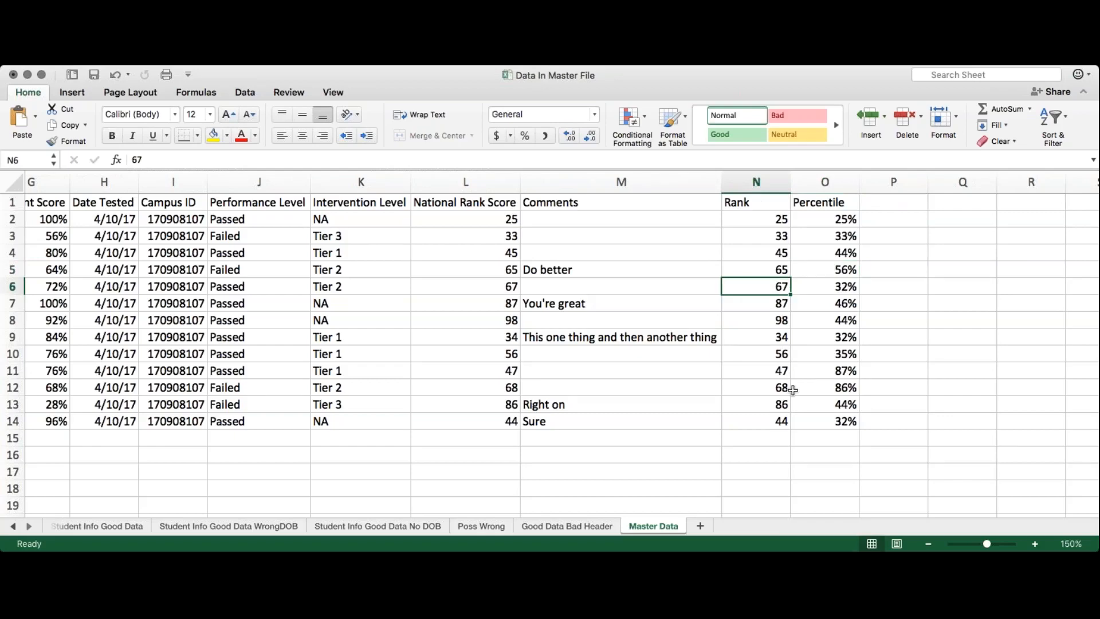
scroll(643, 434, "left", 10)
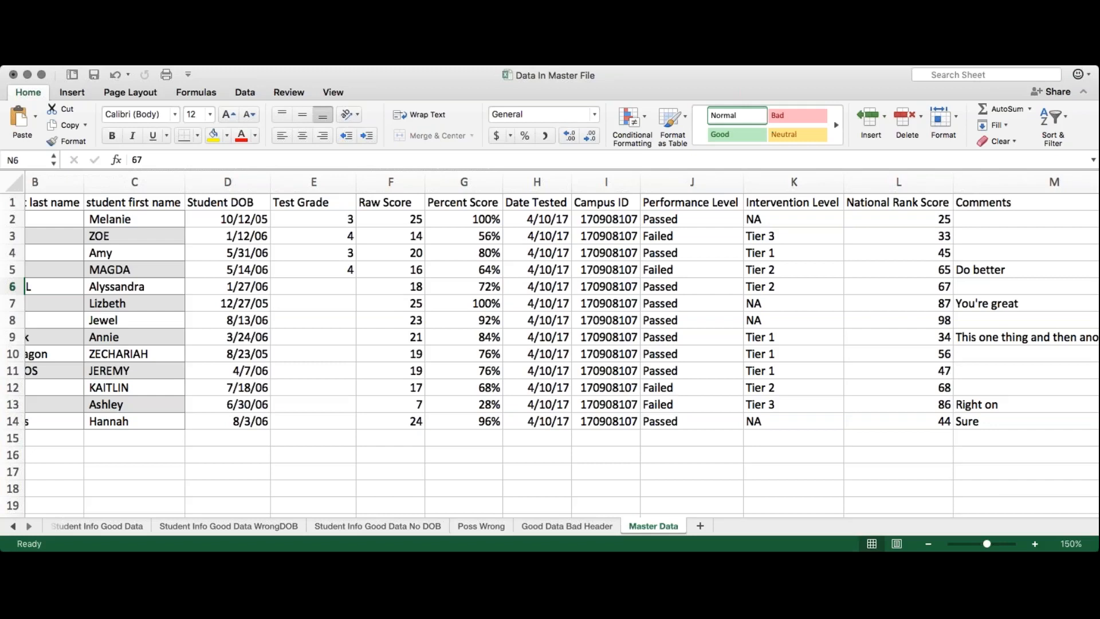
- Switch to Eduphoria Aware in Chrome and open the custom test import form from the test file upload page
key("super+Tab")
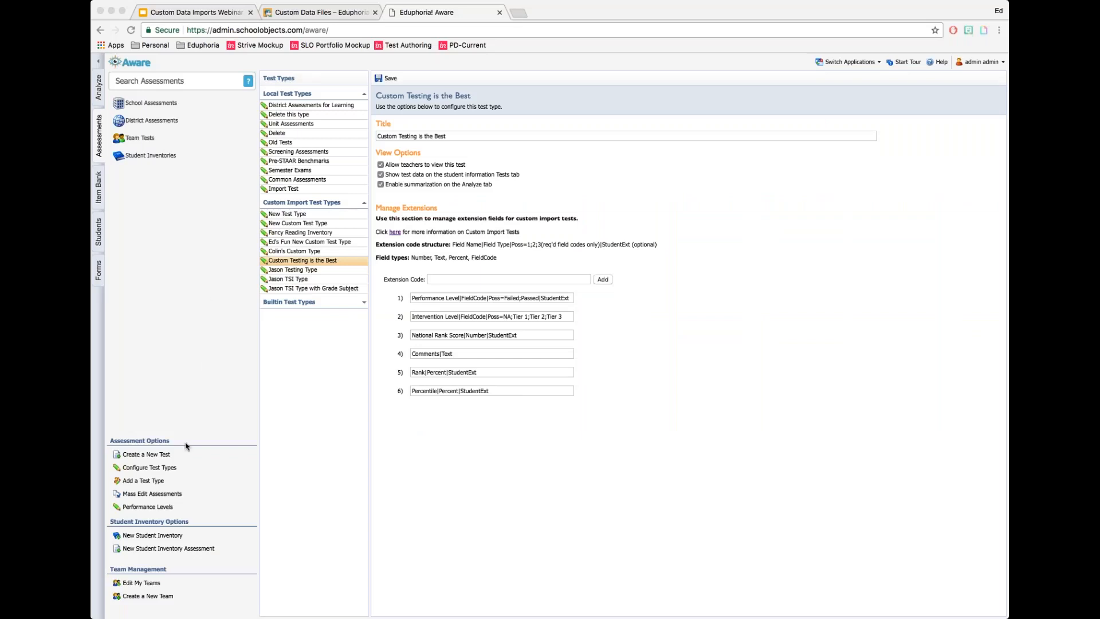
left_click(98, 93)
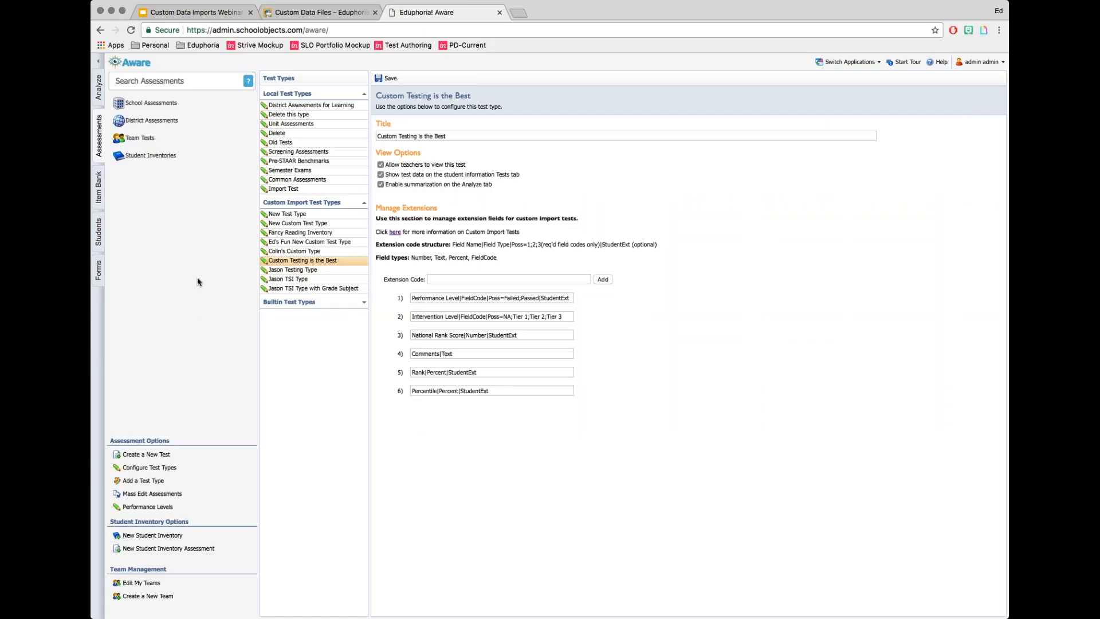
left_click(98, 91)
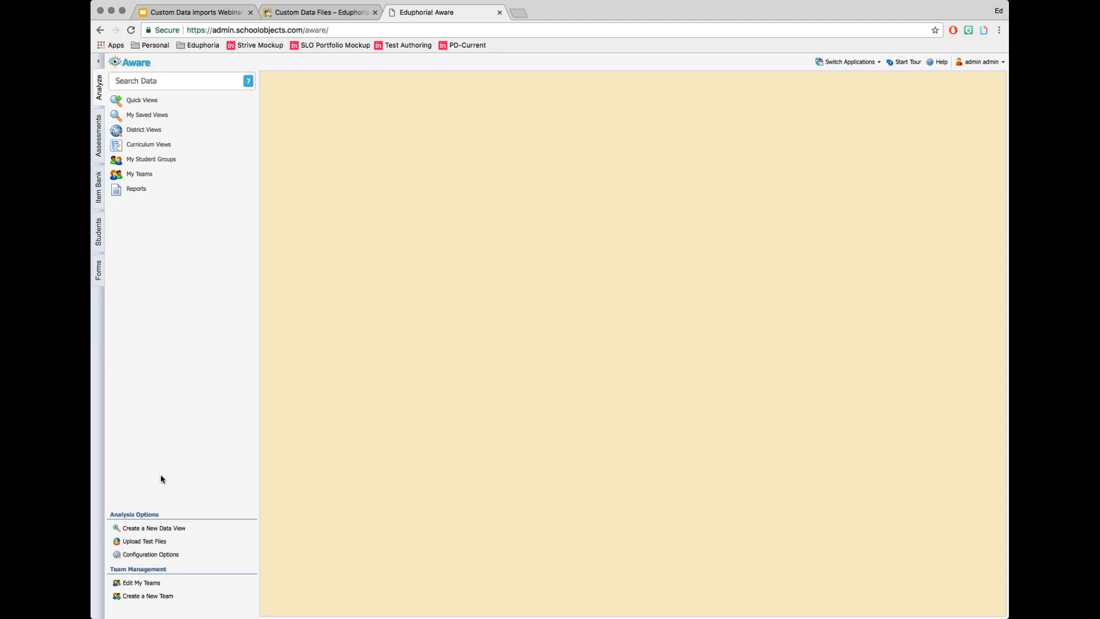
left_click(156, 543)
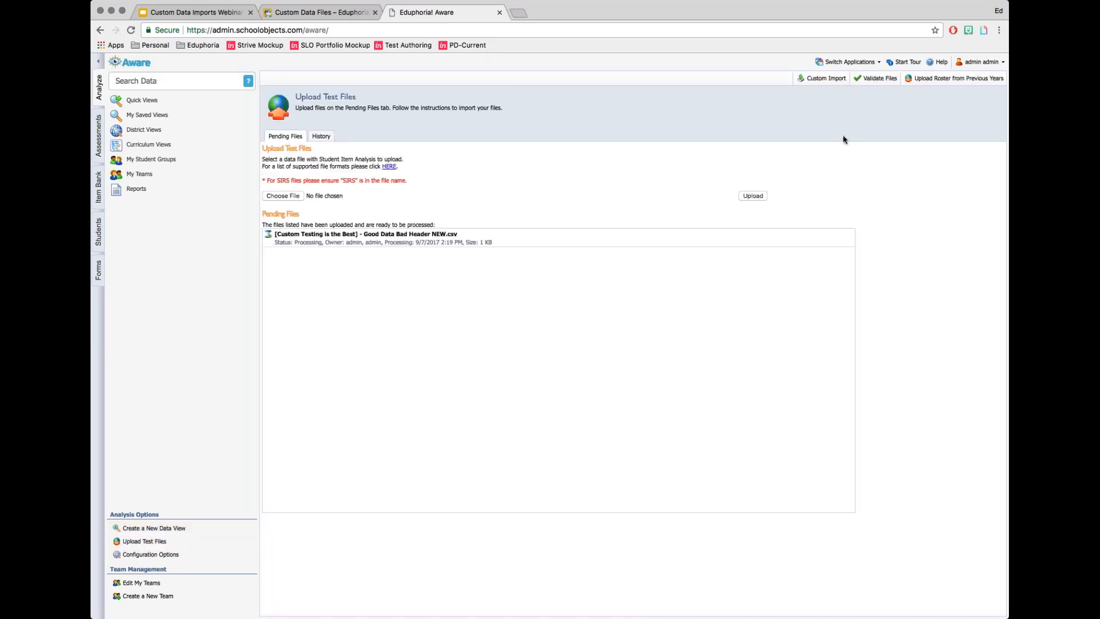
left_click(817, 80)
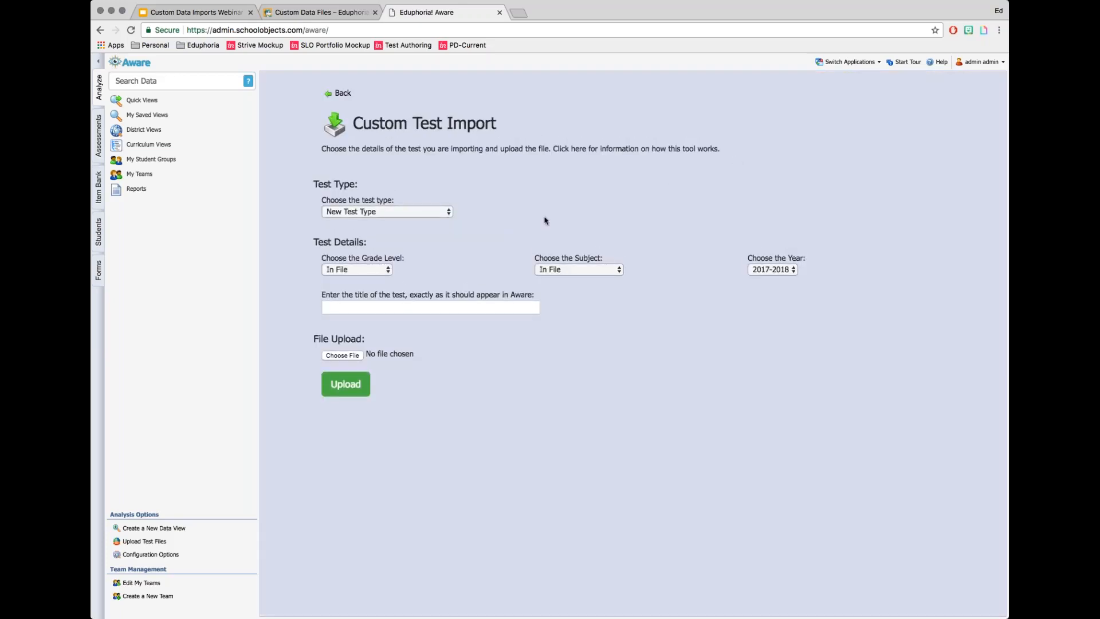
- Choose Custom Testing is the Best as the import's test type and look at the grade level and subject choices
left_click(449, 213)
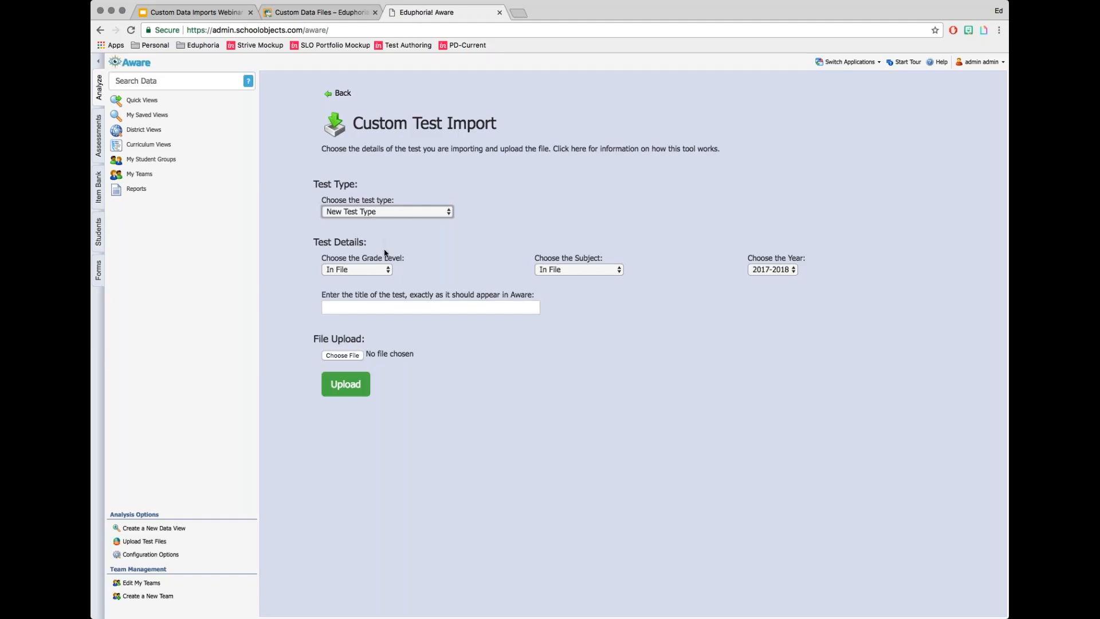
left_click(471, 230)
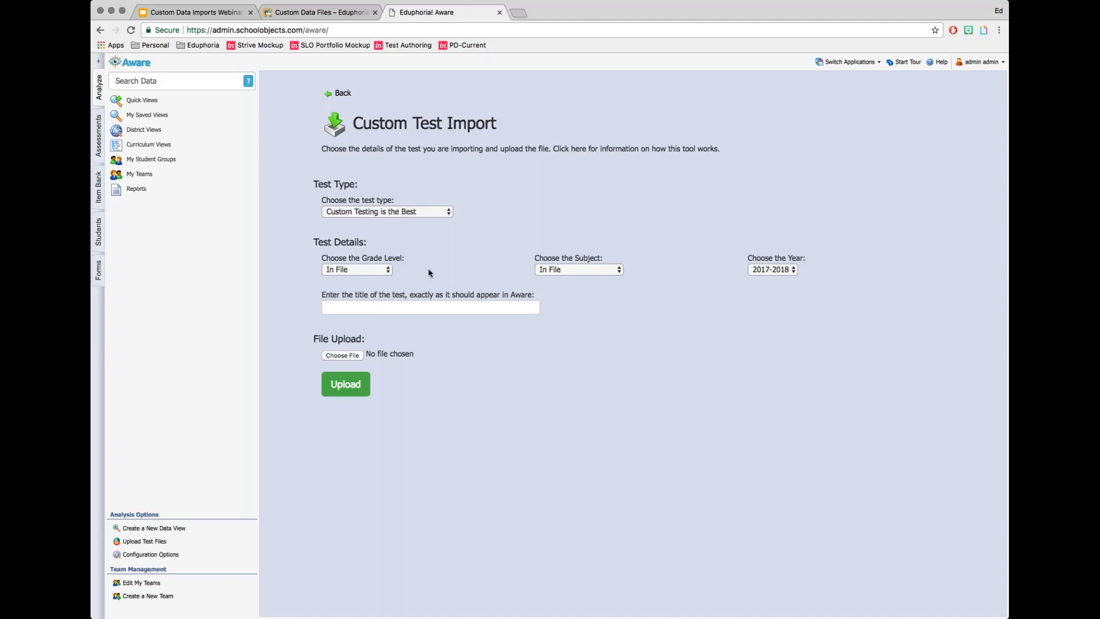
left_click(388, 272)
left_click(621, 273)
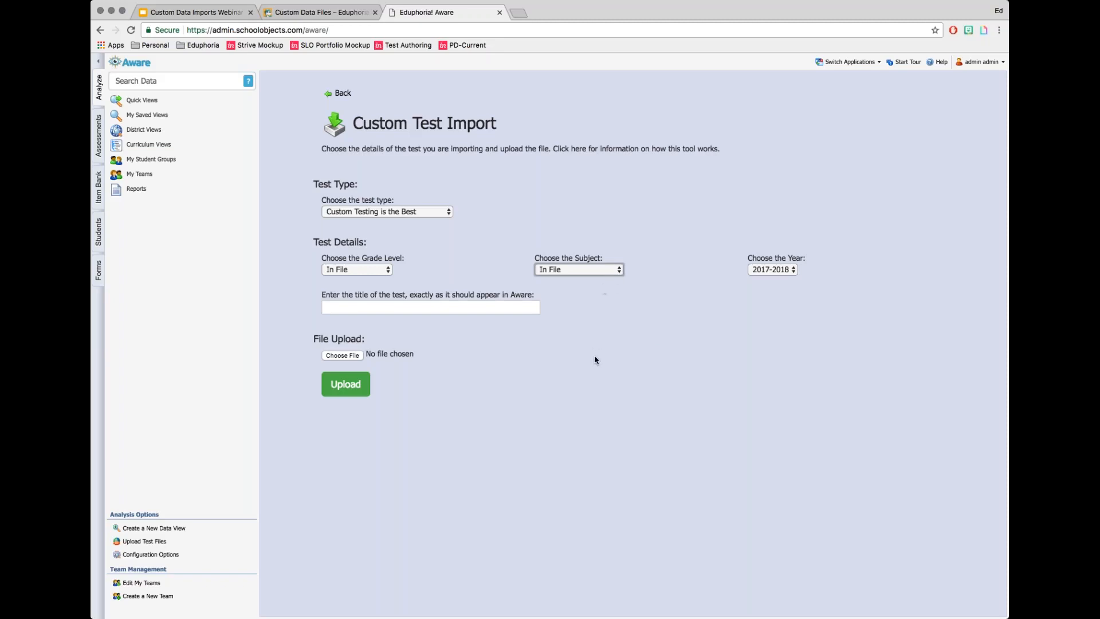
- Try Secondary as the grade level of the import and set it back to In File
left_click(388, 272)
left_click(387, 444)
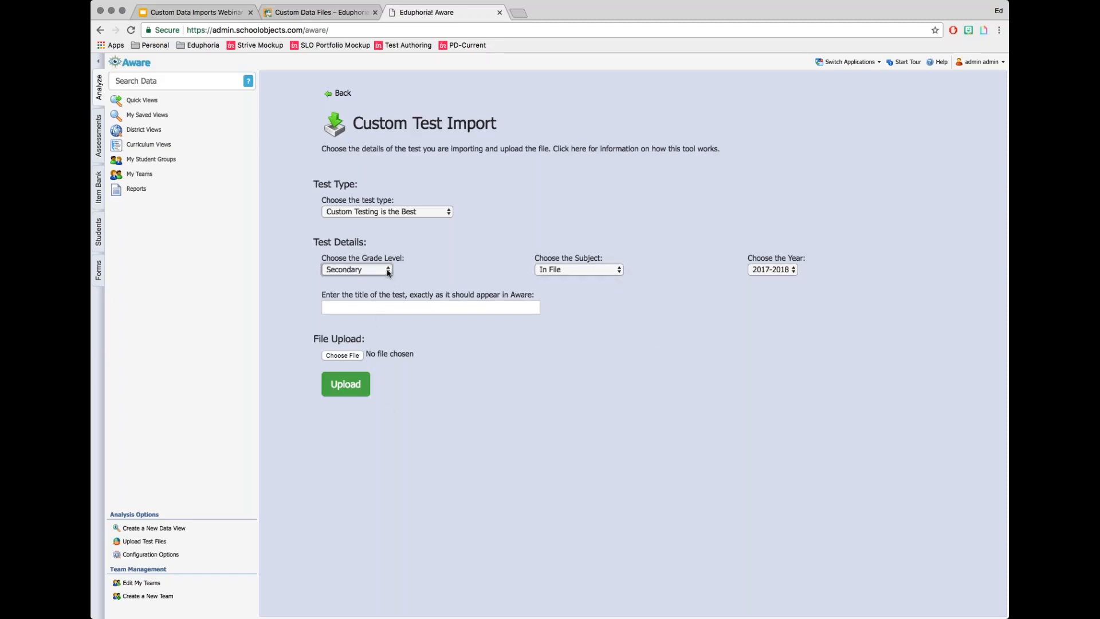
left_click(378, 125)
left_click(701, 357)
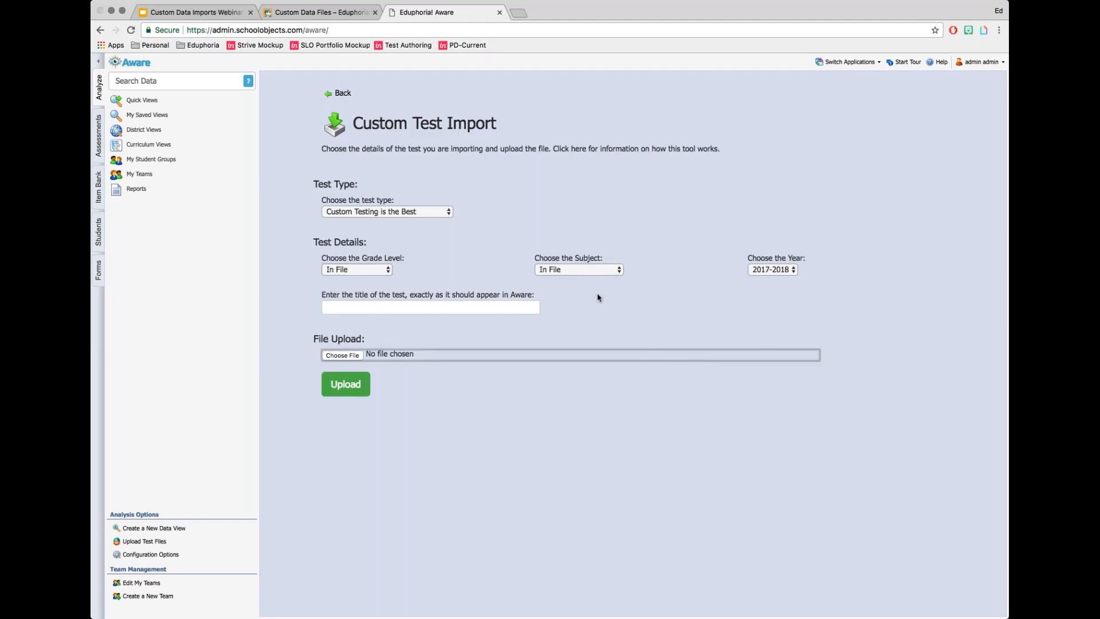
left_click(436, 287)
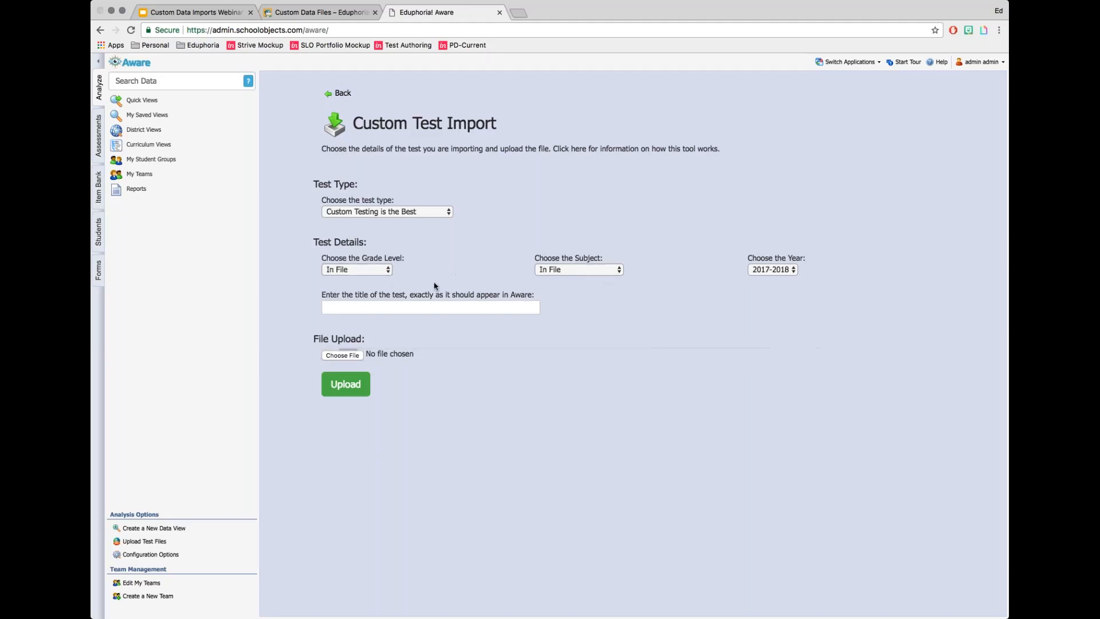
left_click(655, 292)
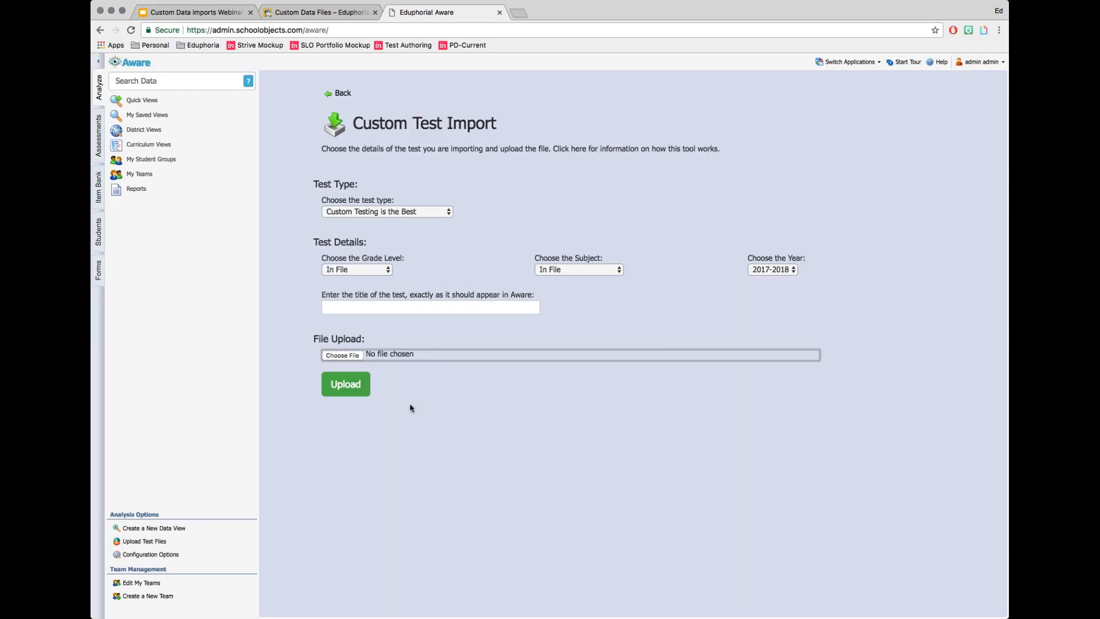
left_click(334, 507)
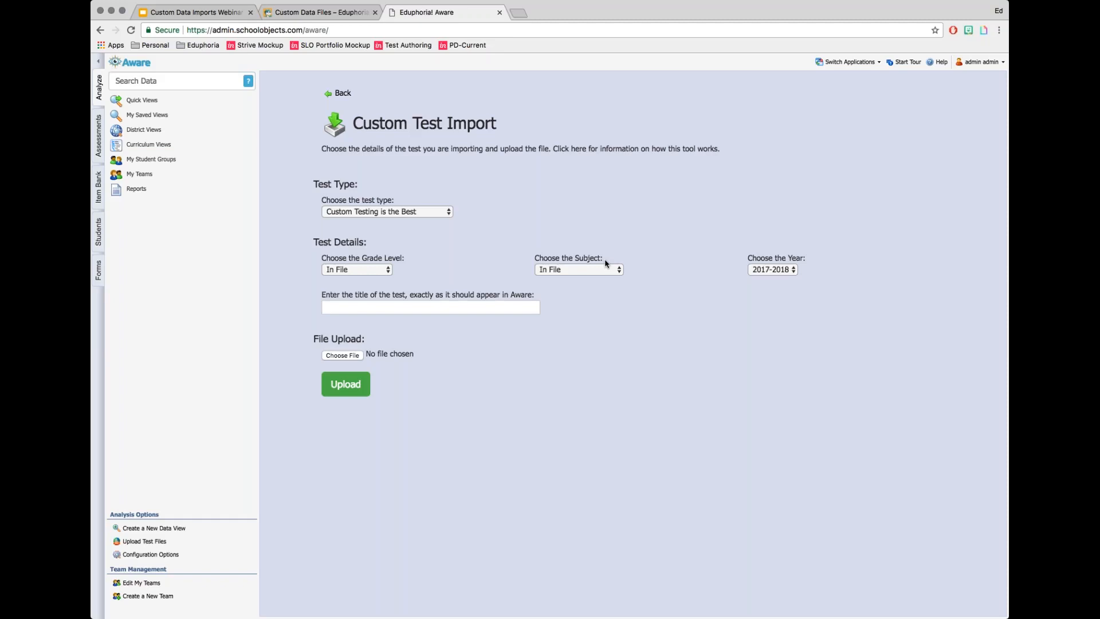
- Return to the test file upload page and examine the statuses of the custom imports in the upload history
left_click(340, 93)
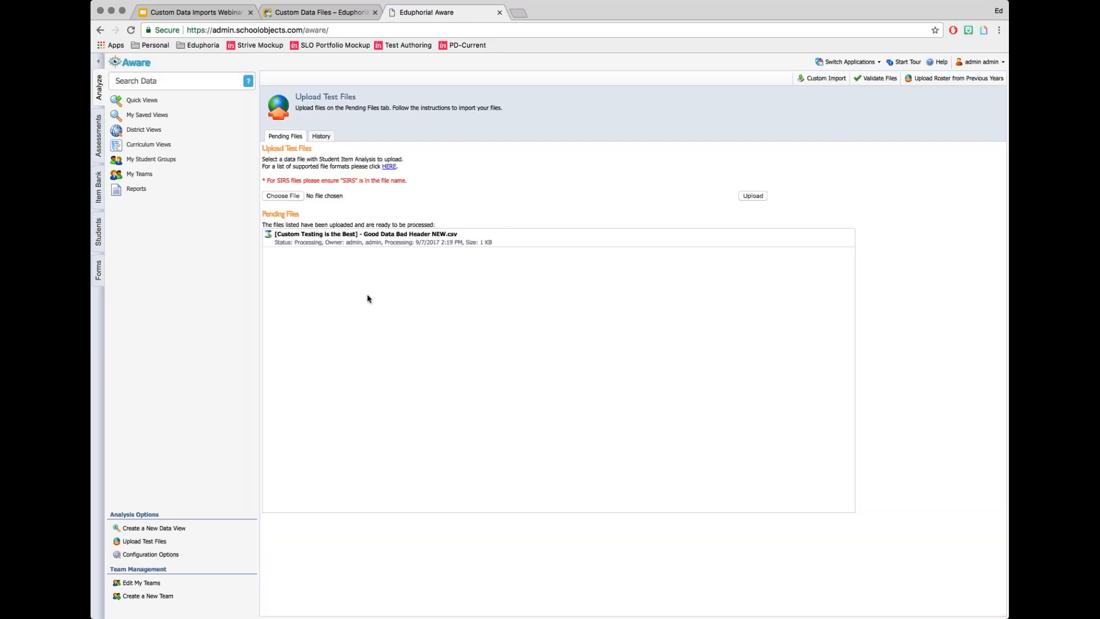
left_click(321, 136)
scroll(342, 401, "down", 15)
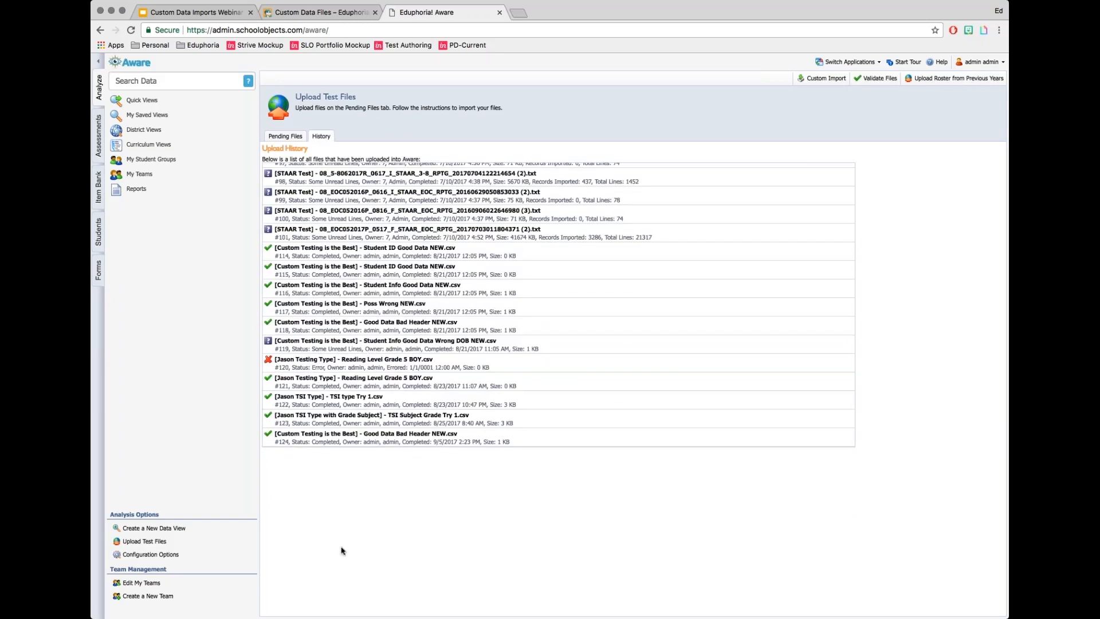
scroll(402, 400, "up", 5)
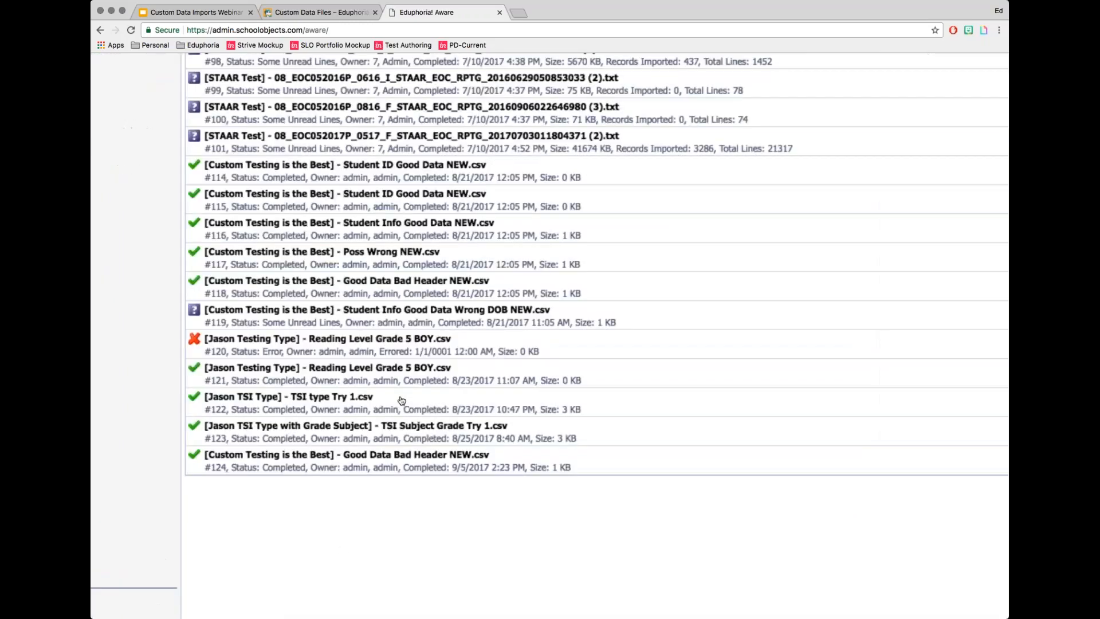
scroll(401, 400, "up", 3)
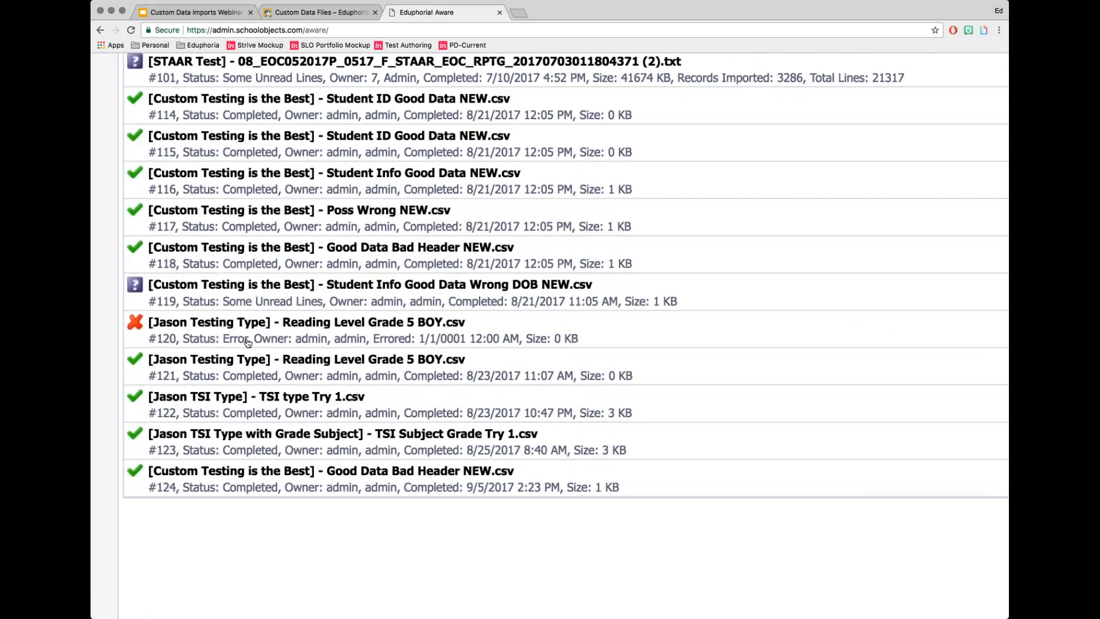
- Inspect the file actions for the errored Reading Level Grade 5 BOY.csv upload and the Student Info Good Data Wrong DOB NEW.csv upload
left_click(226, 331)
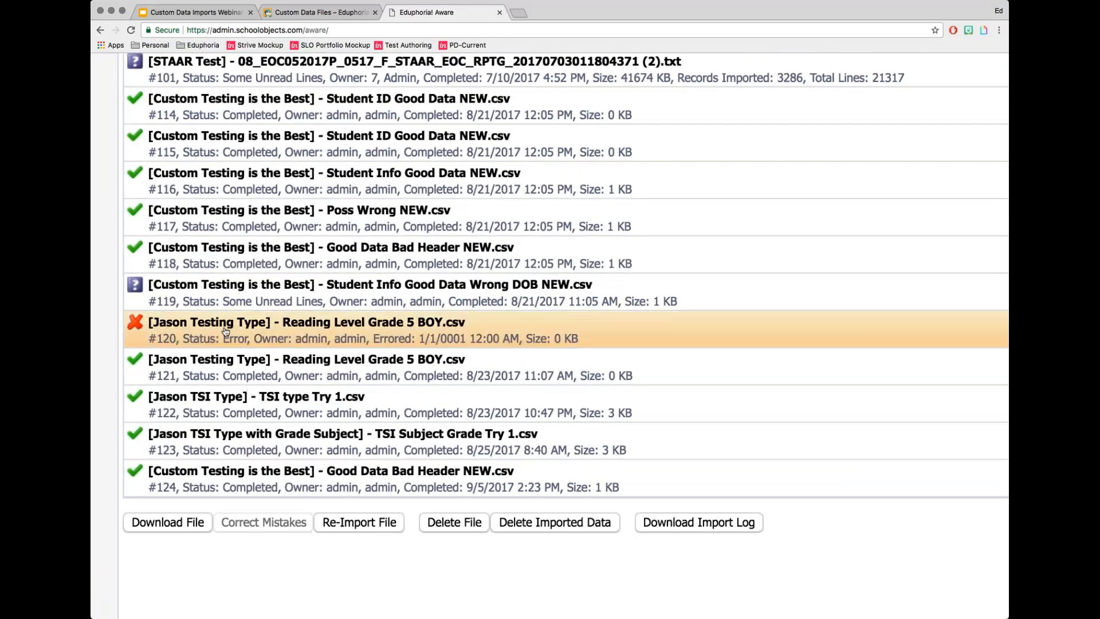
left_click(223, 297)
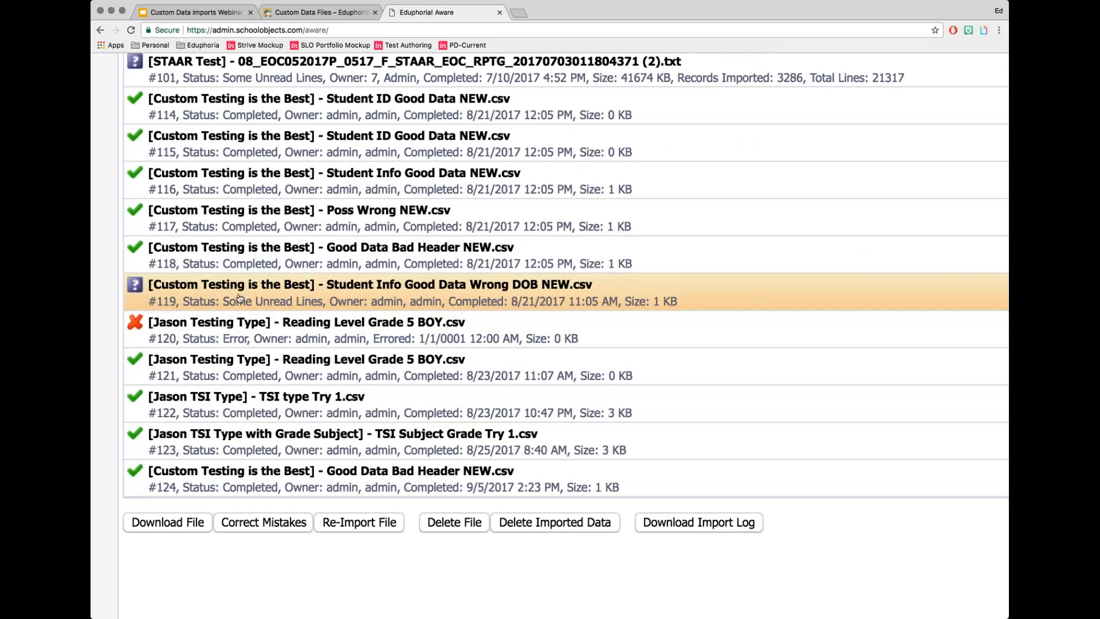
left_click(699, 532)
key("super+0")
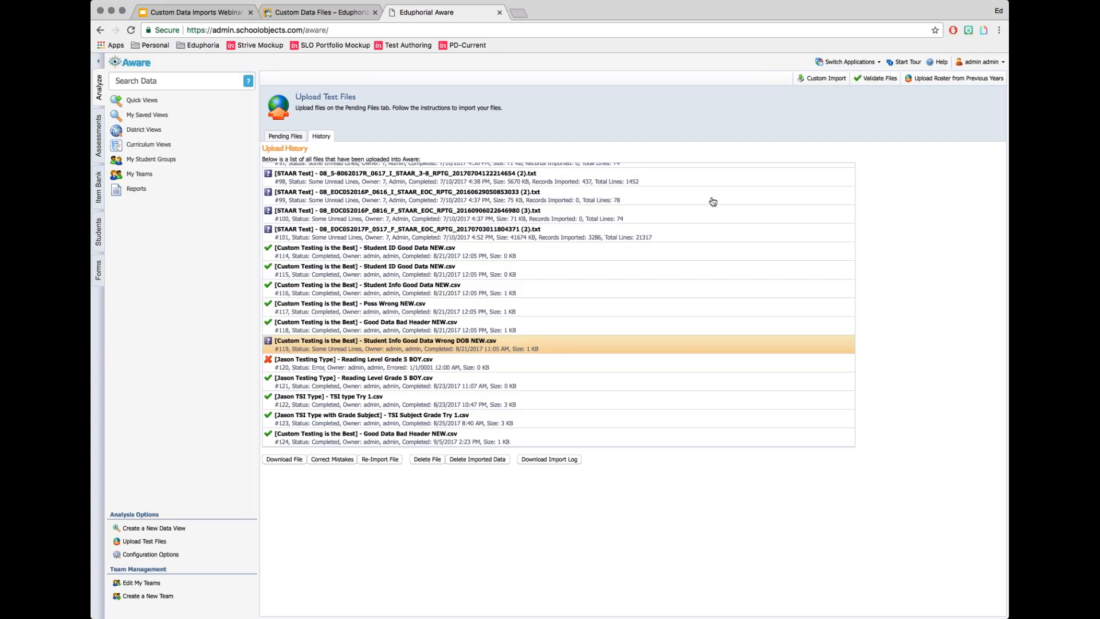
- Expand the quick views and list the test types under Custom Import Tests
left_click(821, 80)
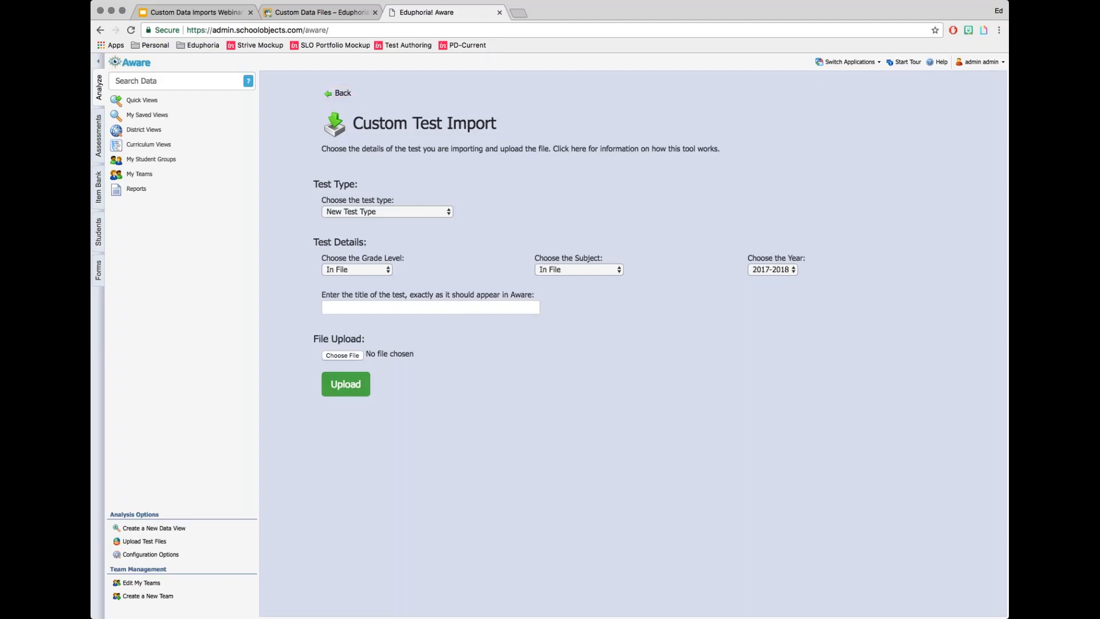
left_click(142, 101)
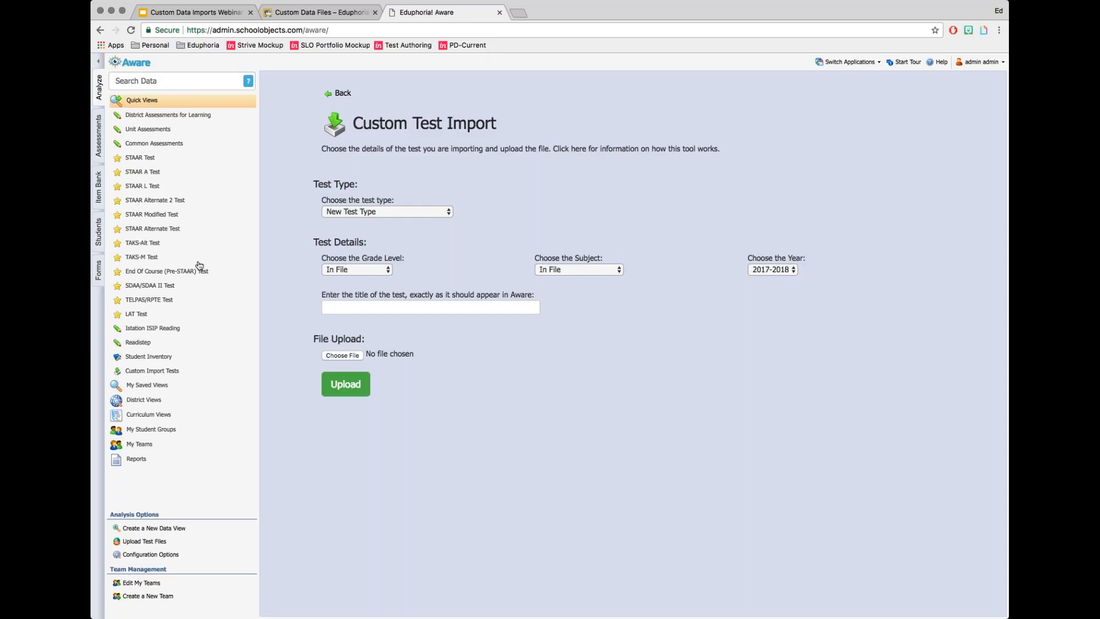
scroll(198, 266, "up", 5)
scroll(199, 266, "left", 2)
scroll(550, 336, "up", 2)
scroll(550, 335, "down", 2)
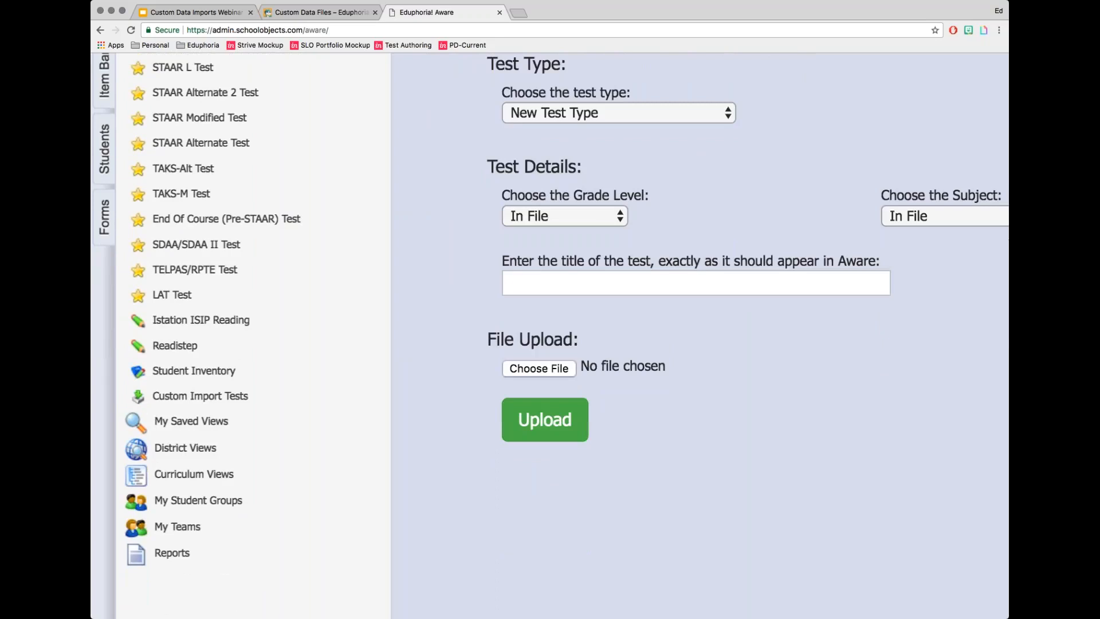
left_click(187, 397)
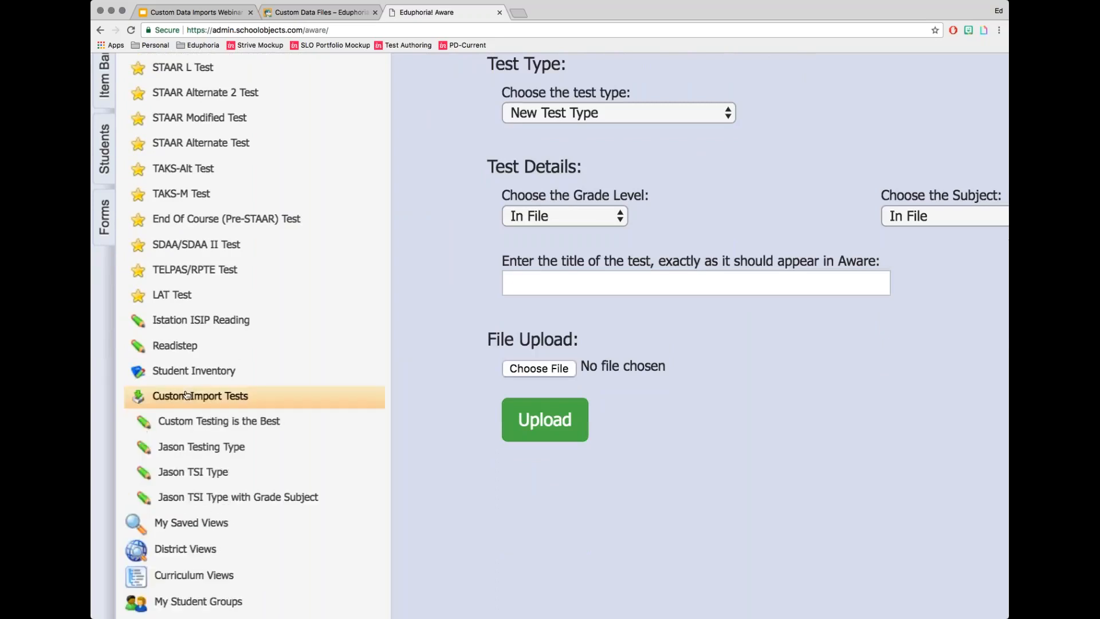
- Display the student scores for the BOY Reading test under Custom Testing is the Best, 2017-2018, Kindergarten, ELA
scroll(186, 394, "down", 2)
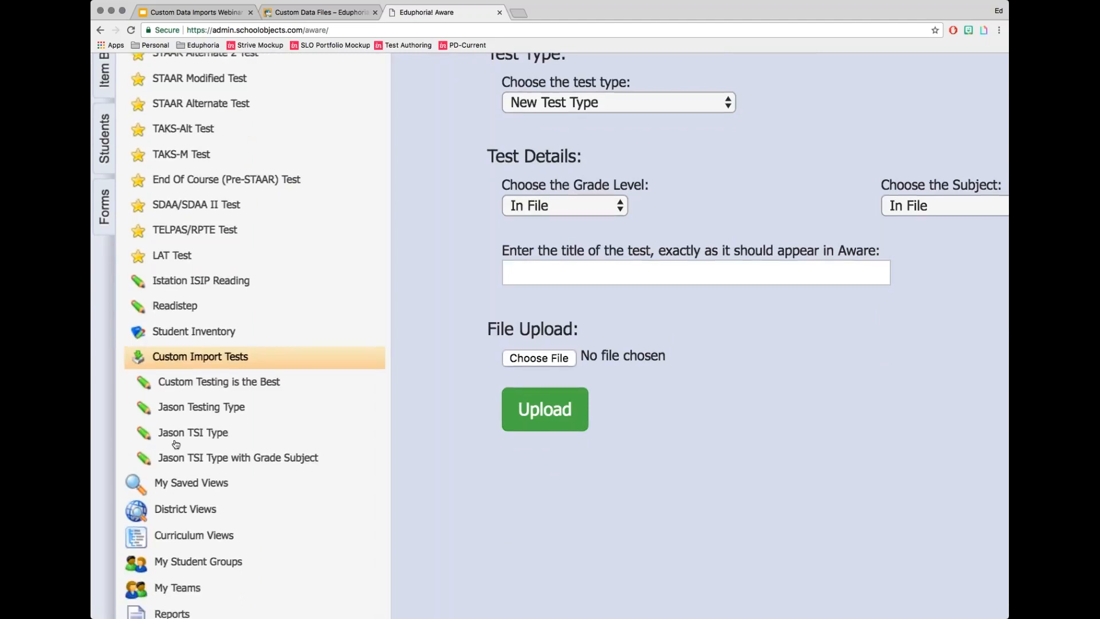
left_click(195, 383)
left_click(197, 408)
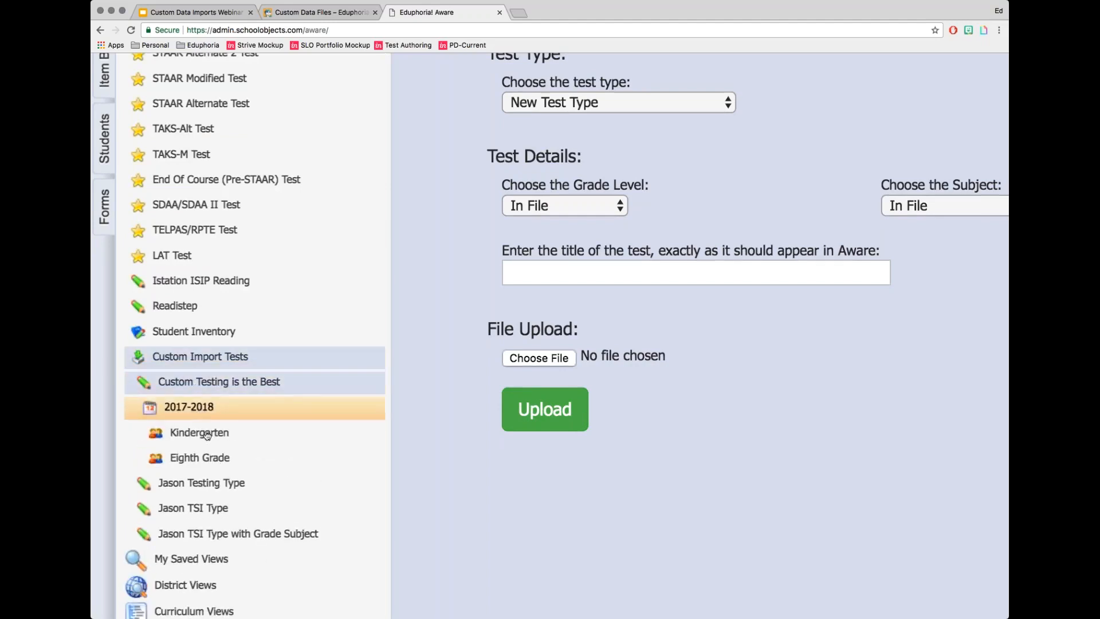
left_click(207, 435)
left_click(189, 460)
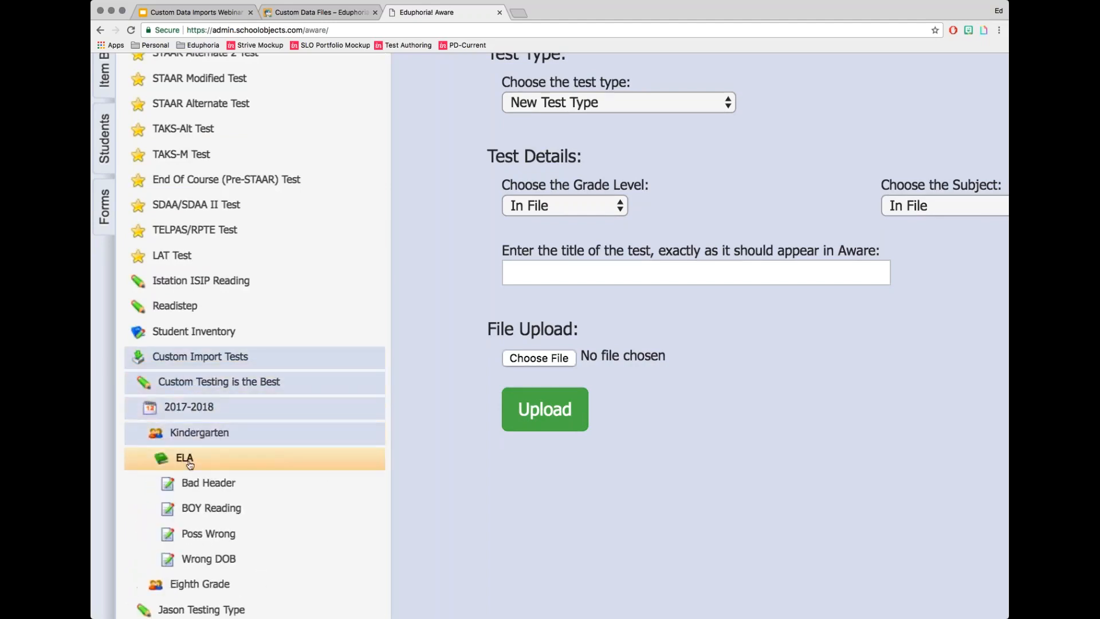
left_click(223, 509)
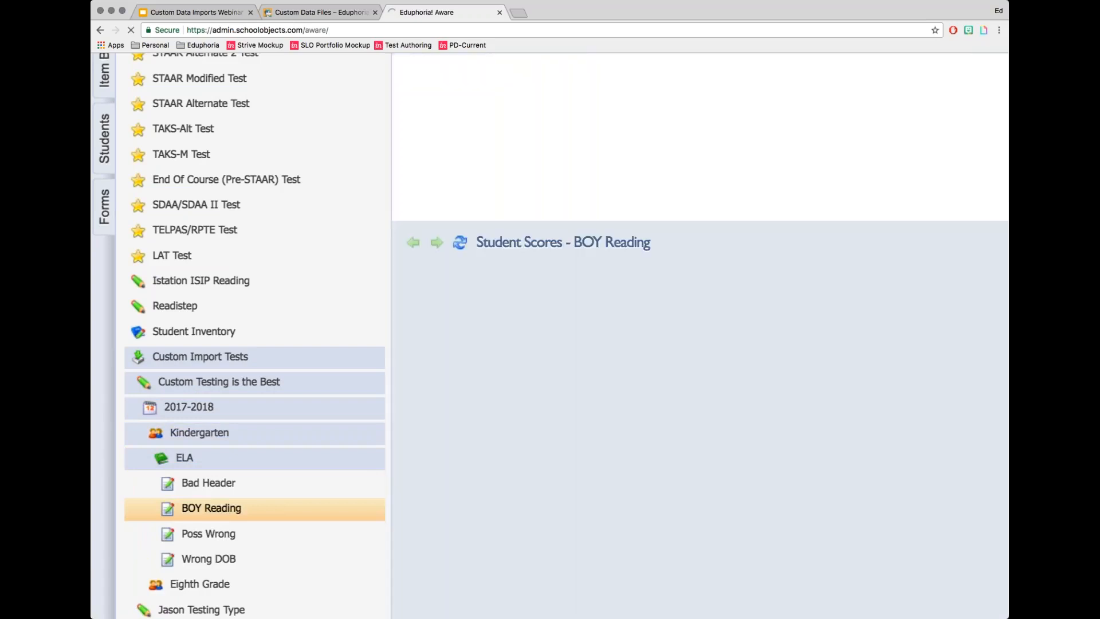
scroll(550, 336, "down", 5)
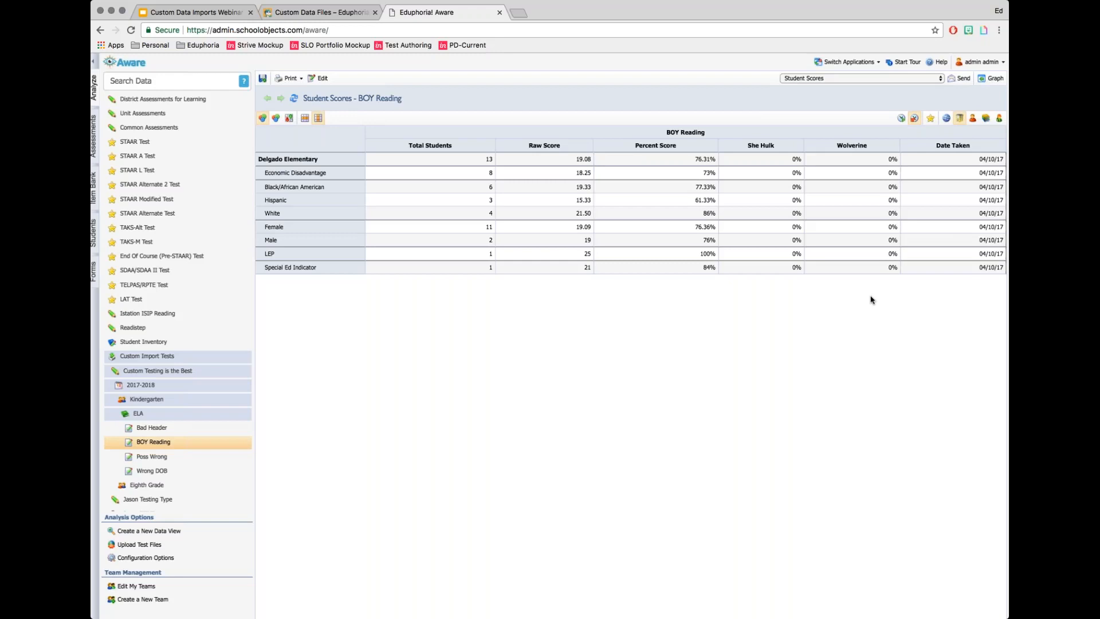
- Add the Performance Level, Intervention Level, National Rank Score, Comments, Rank and Percentile columns from the Custom Testing is the Best extension to the BOY Reading view
left_click(318, 78)
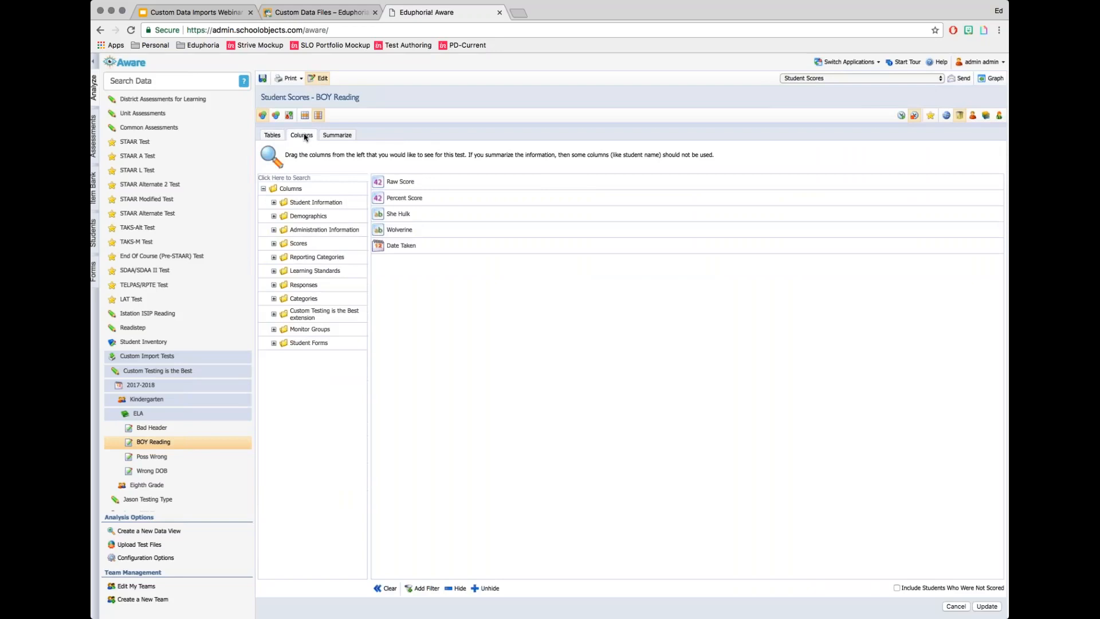
scroll(346, 345, "up", 5)
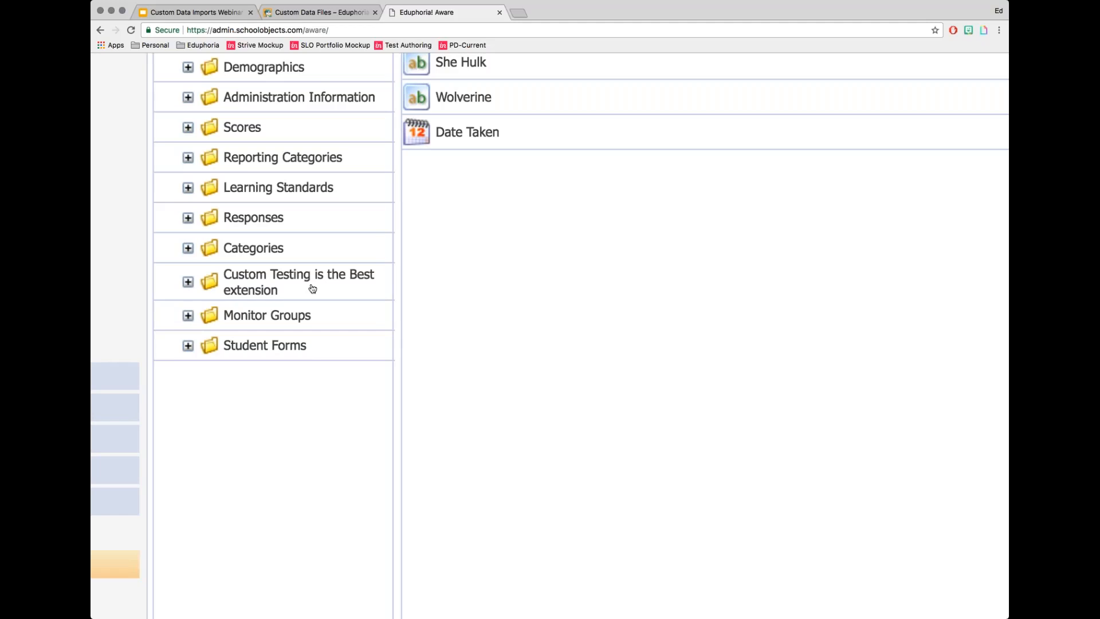
left_click(189, 282)
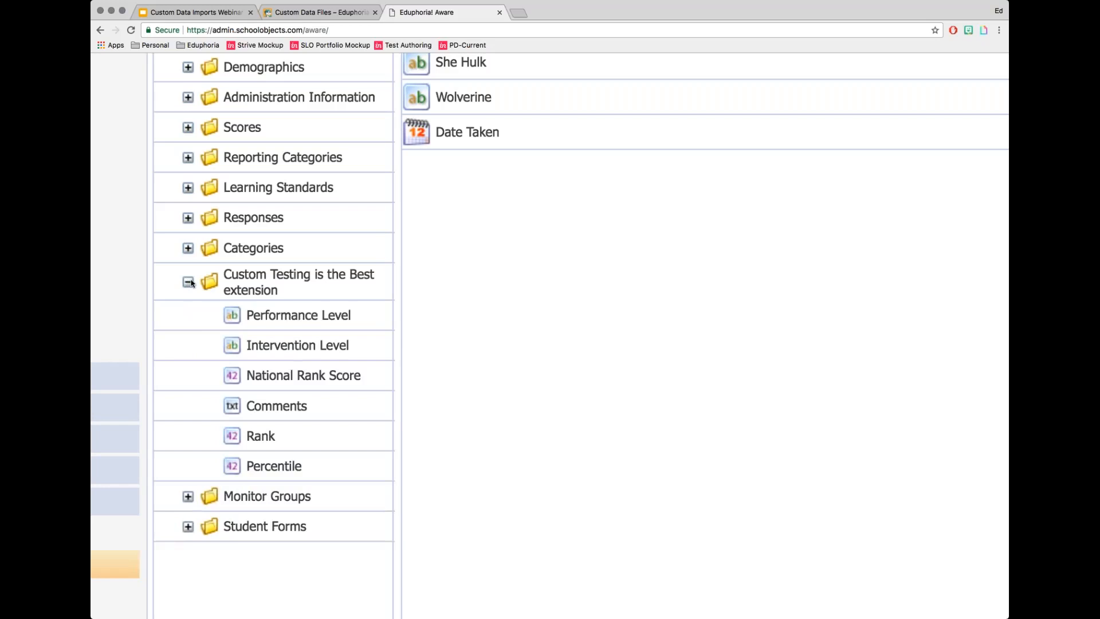
left_click_drag(261, 317, 487, 344)
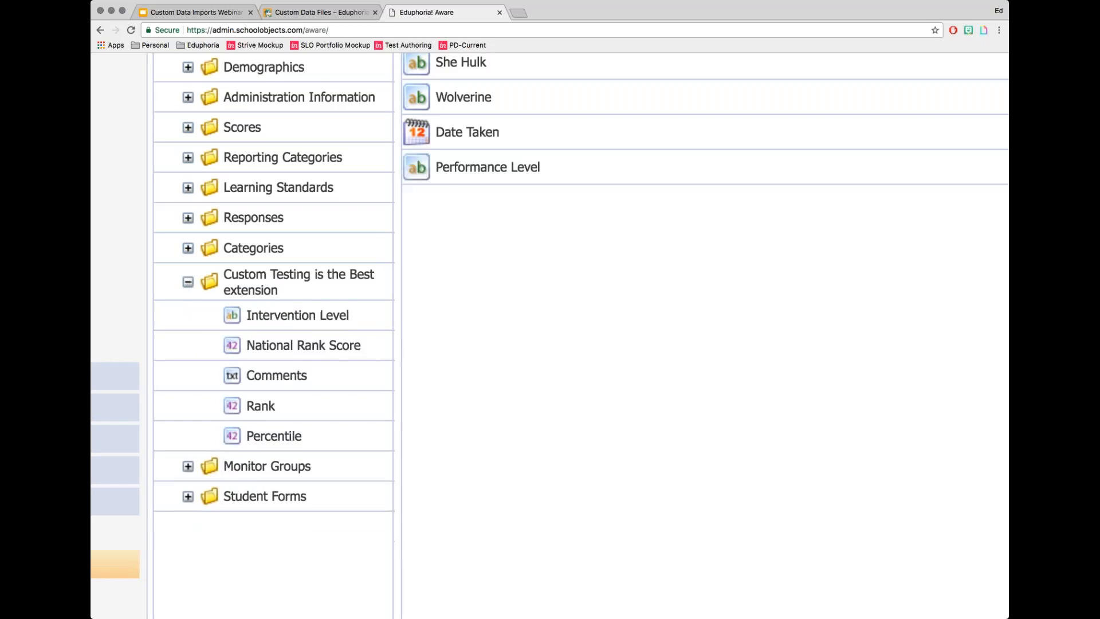
left_click_drag(351, 332, 490, 346)
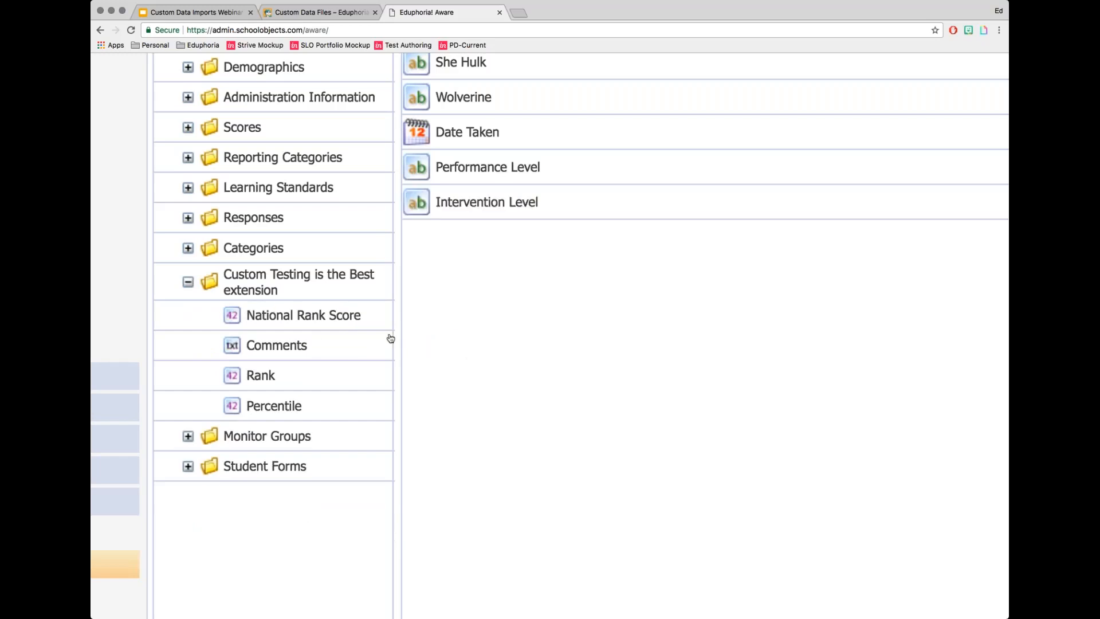
left_click_drag(385, 332, 484, 350)
left_click_drag(269, 315, 510, 339)
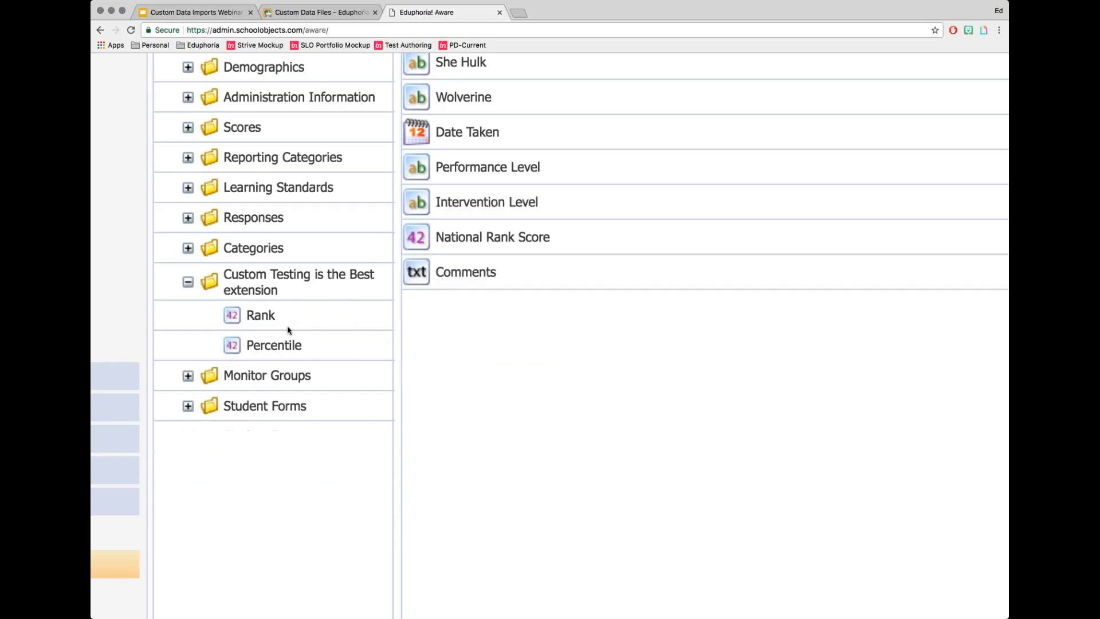
left_click_drag(289, 330, 510, 347)
left_click_drag(269, 315, 516, 395)
- Remove the She Hulk and Wolverine columns from the BOY Reading view and update the report
scroll(515, 287, "up", 5)
left_click_drag(441, 233, 321, 298)
left_click_drag(459, 197, 295, 321)
key("super+0")
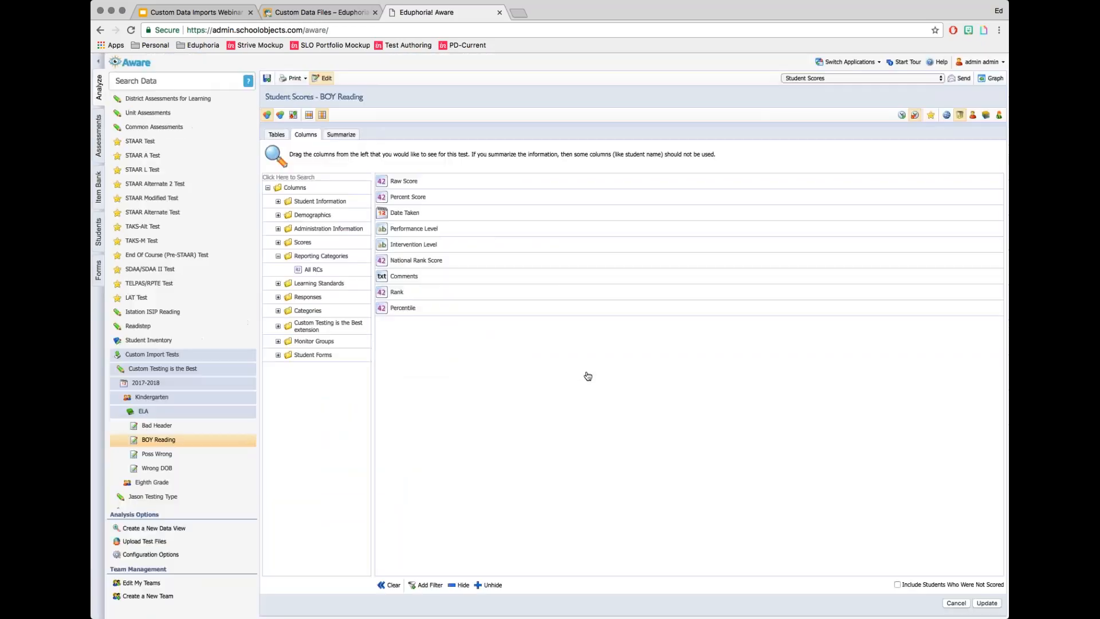
left_click(987, 602)
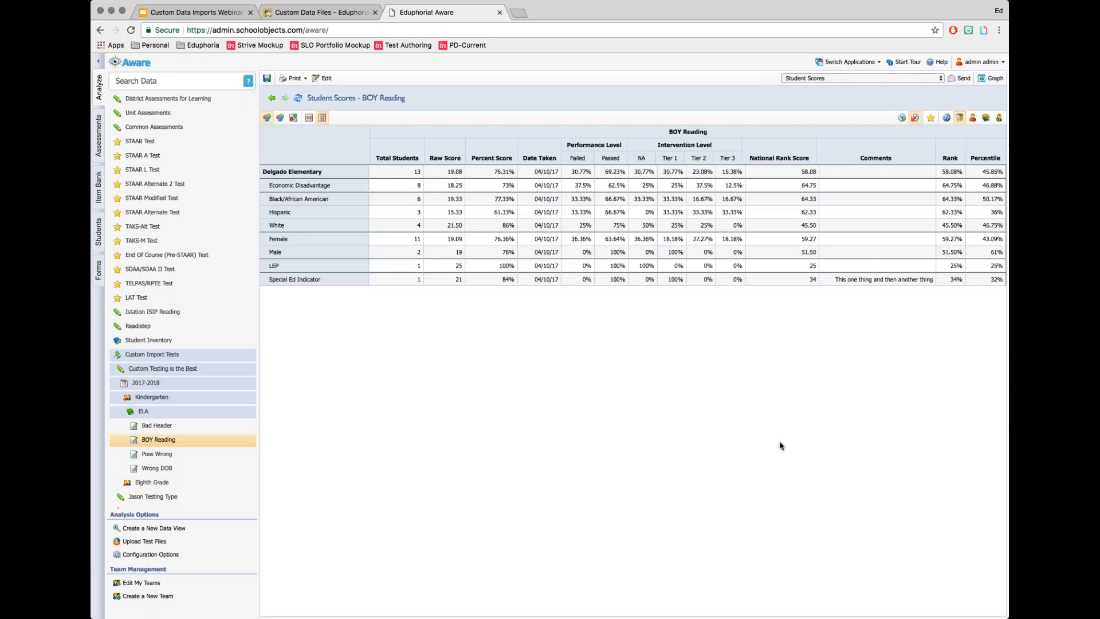
- Review the BOY Reading results at full width, broken down by individual student
left_click(97, 63)
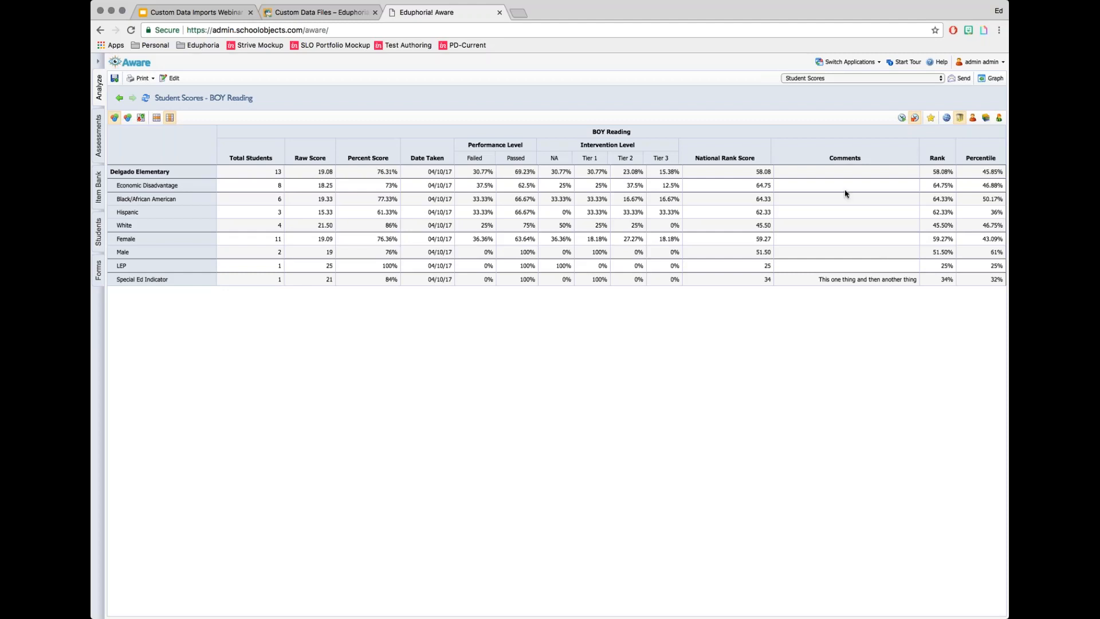
left_click(998, 119)
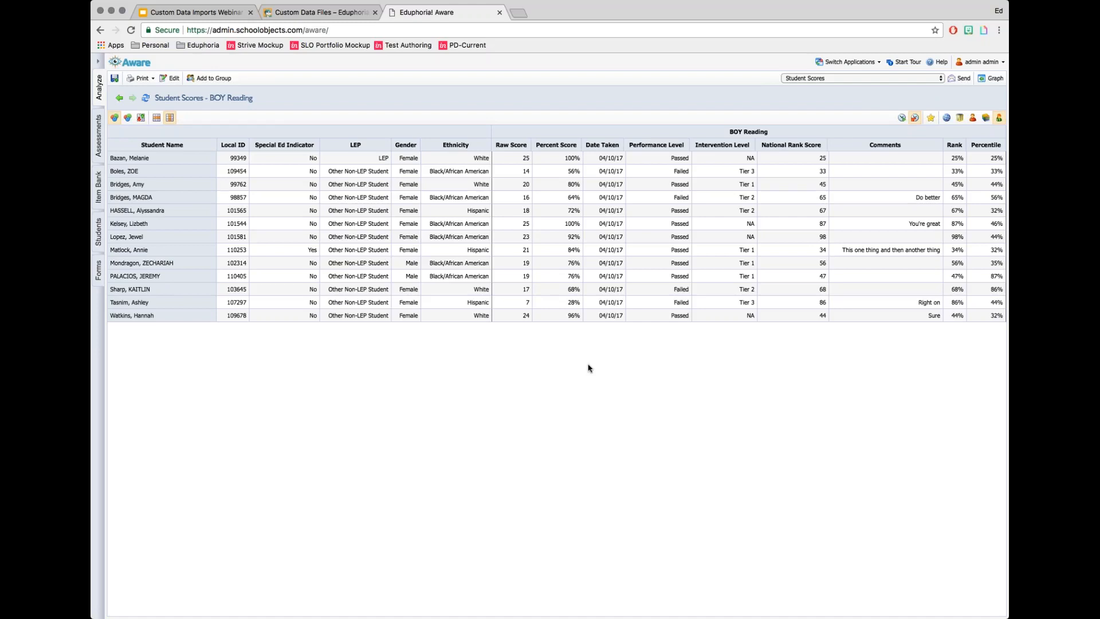
left_click(100, 63)
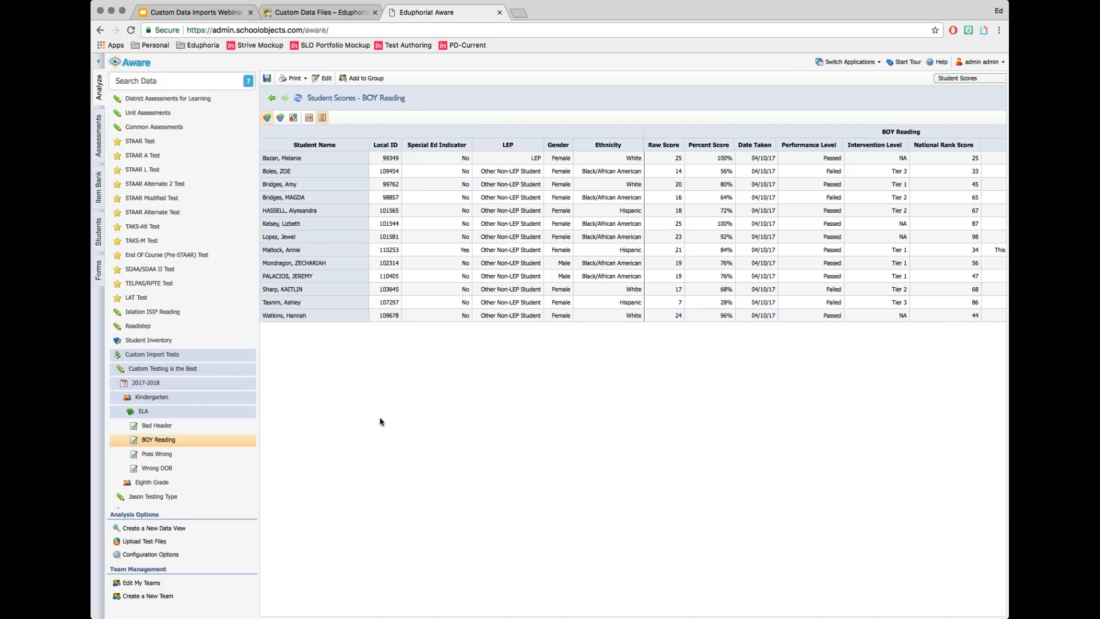
- Open the test type configuration under assessments and list the custom import test types
left_click(98, 146)
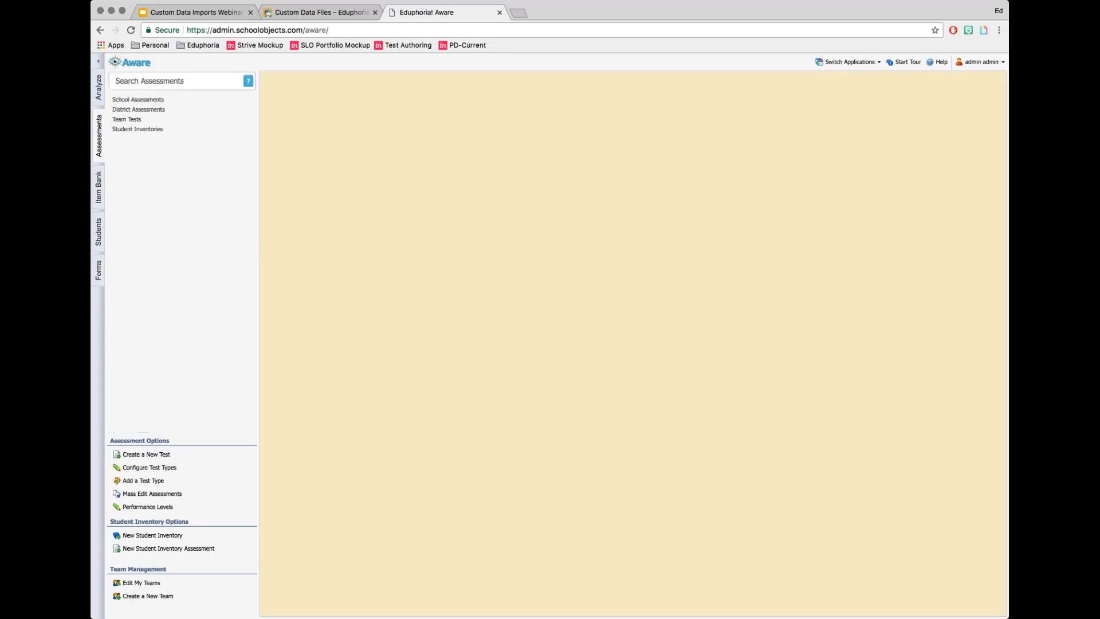
left_click(170, 470)
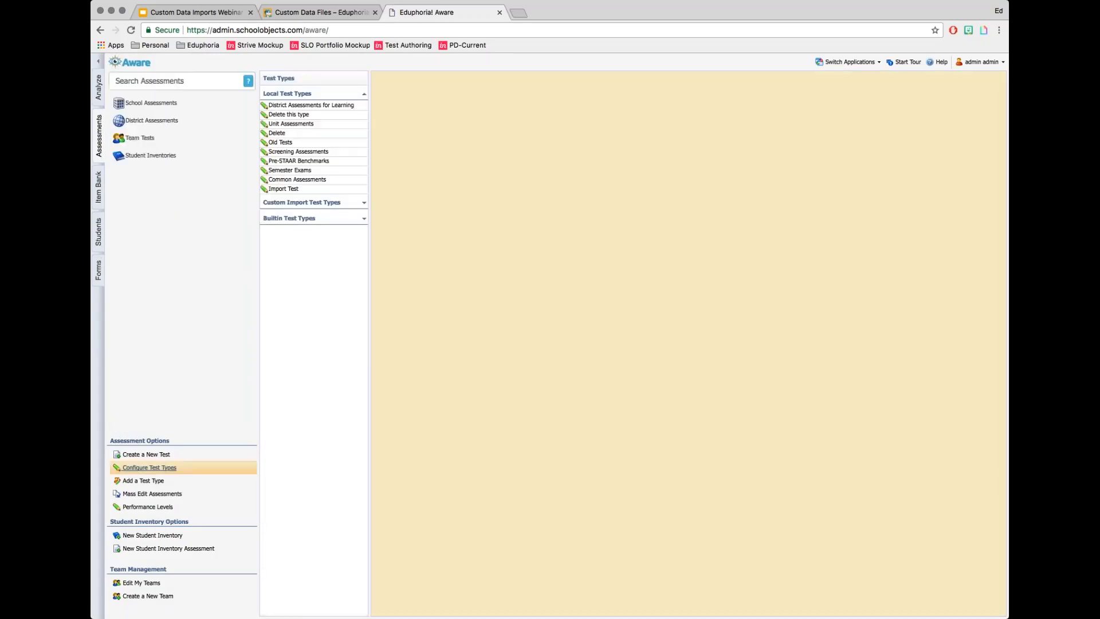
left_click(364, 203)
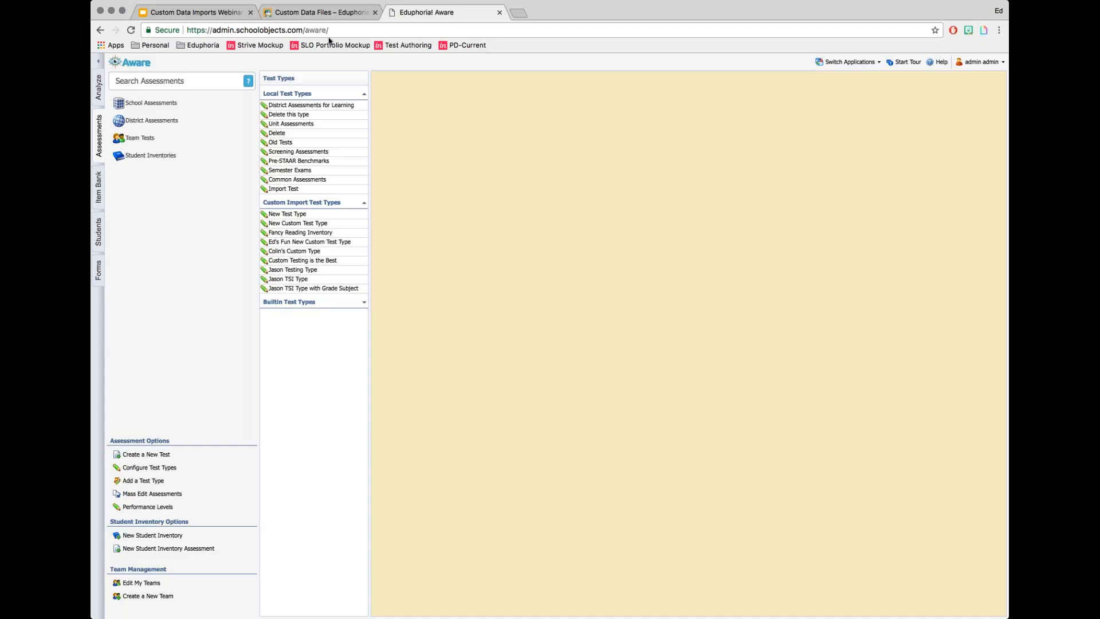
- Switch to the webinar presentation and advance to the Upcoming Webinars slide
left_click(204, 14)
left_click(570, 399)
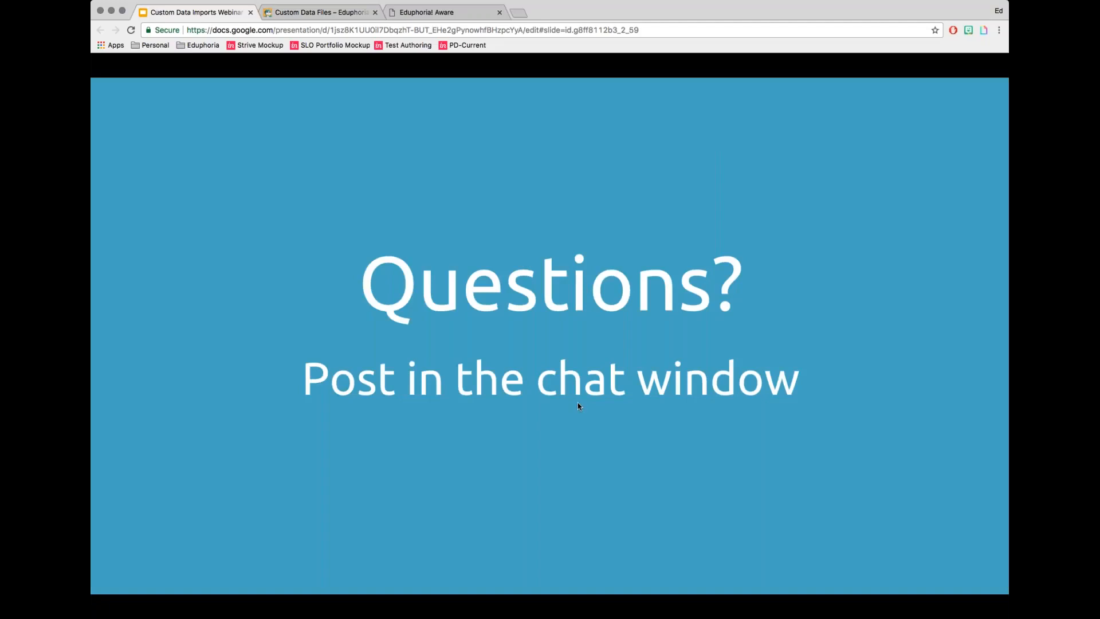
left_click(524, 429)
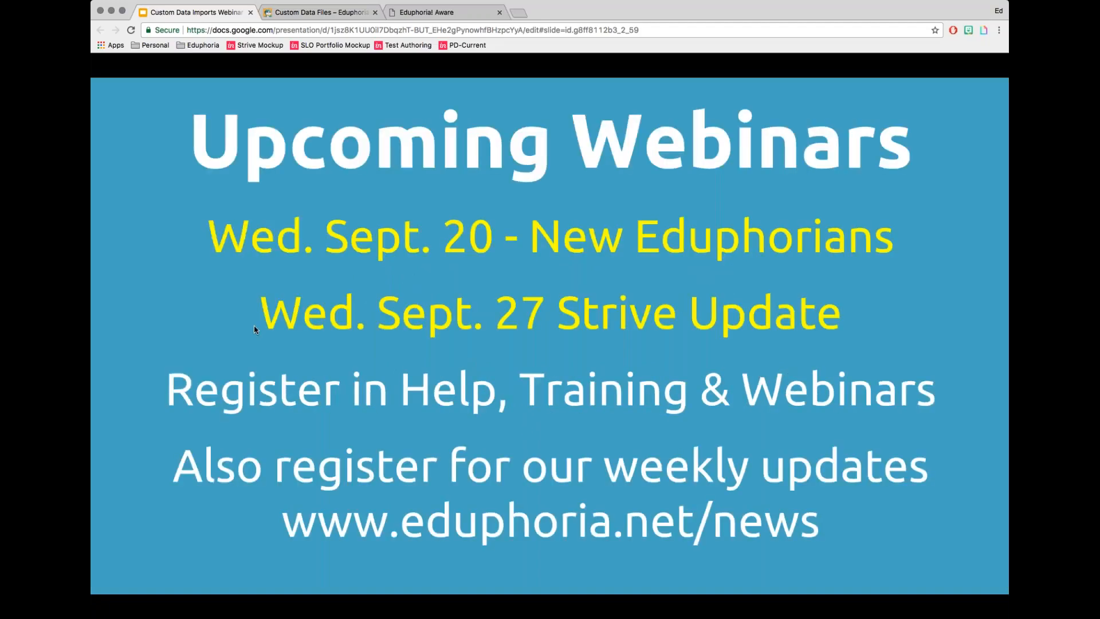
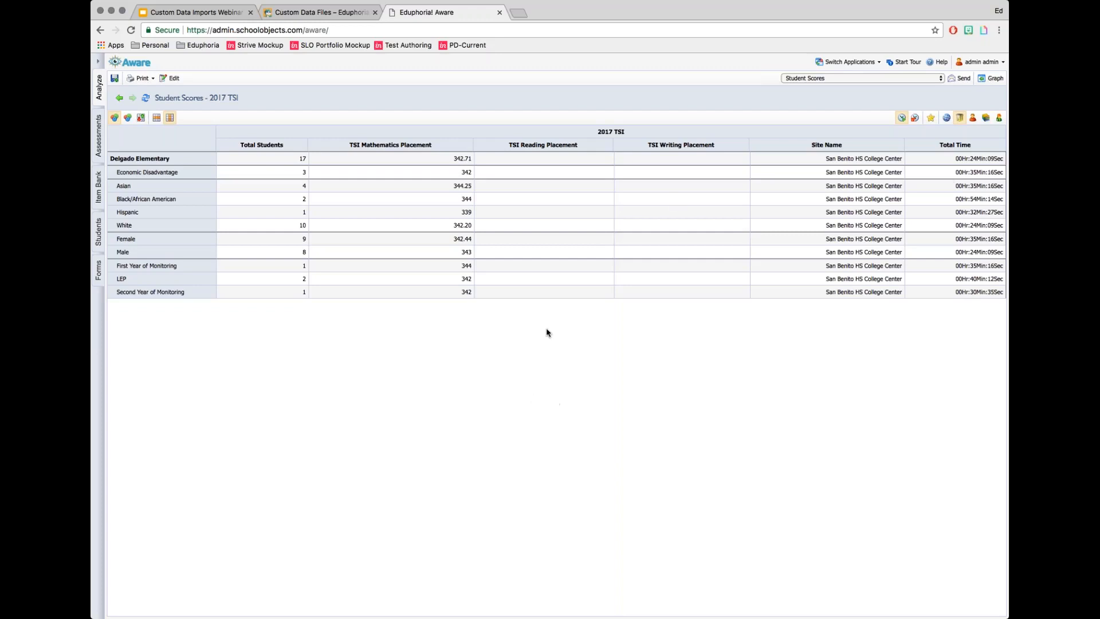
- Examine how the 2017 TSI test is organised by year, grade level and subject in the list of custom import tests
left_click(98, 63)
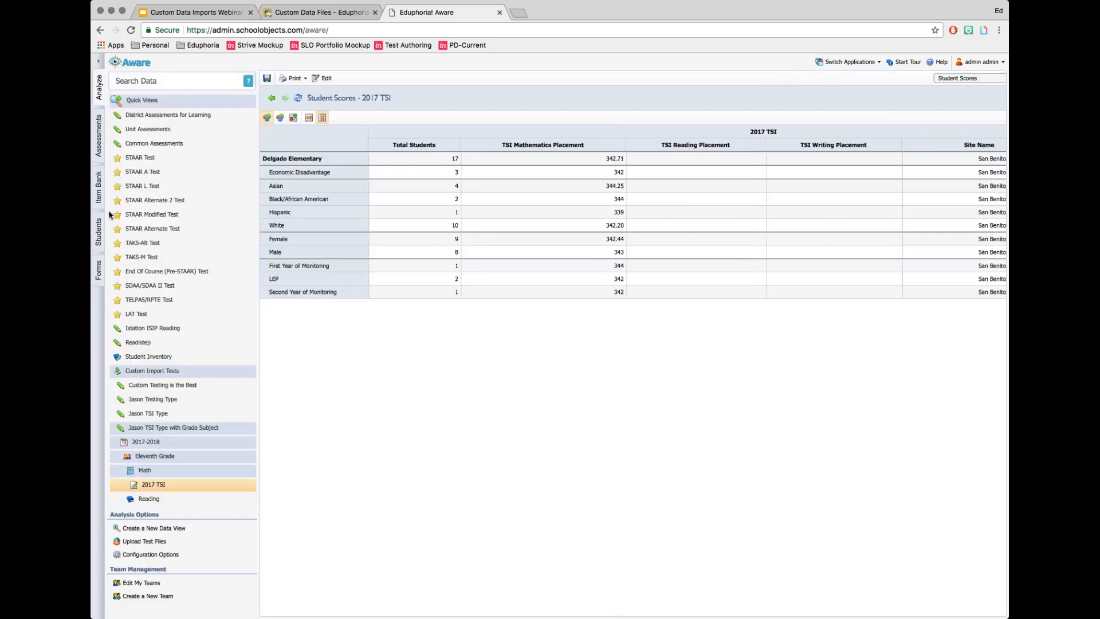
scroll(177, 432, "up", 5)
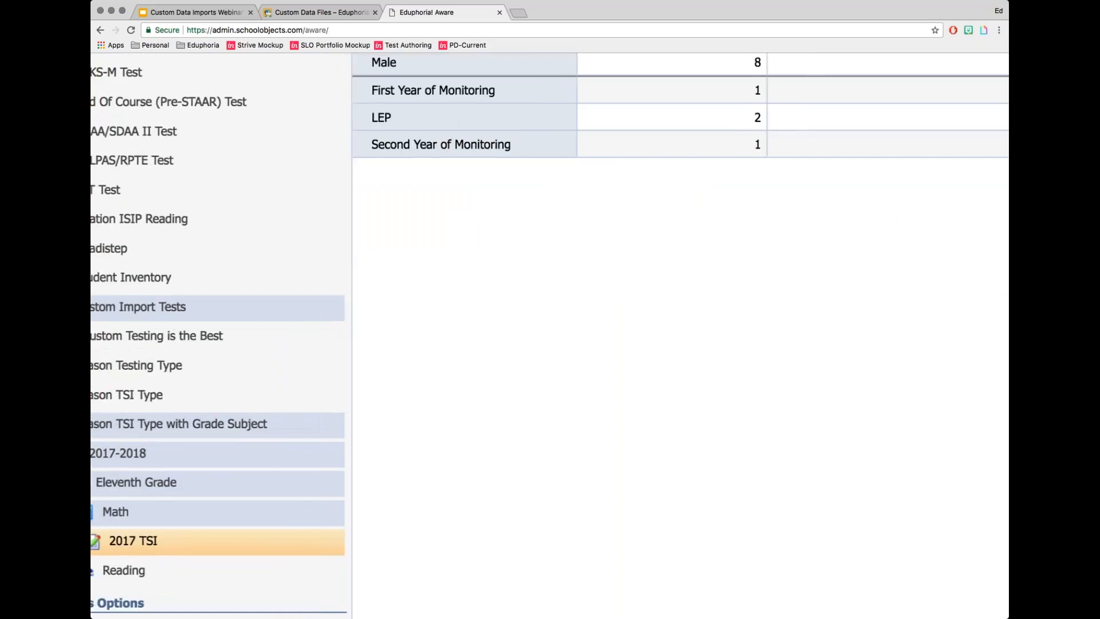
scroll(178, 433, "left", 1)
scroll(178, 433, "down", 1)
scroll(247, 343, "down", 3)
scroll(247, 344, "left", 1)
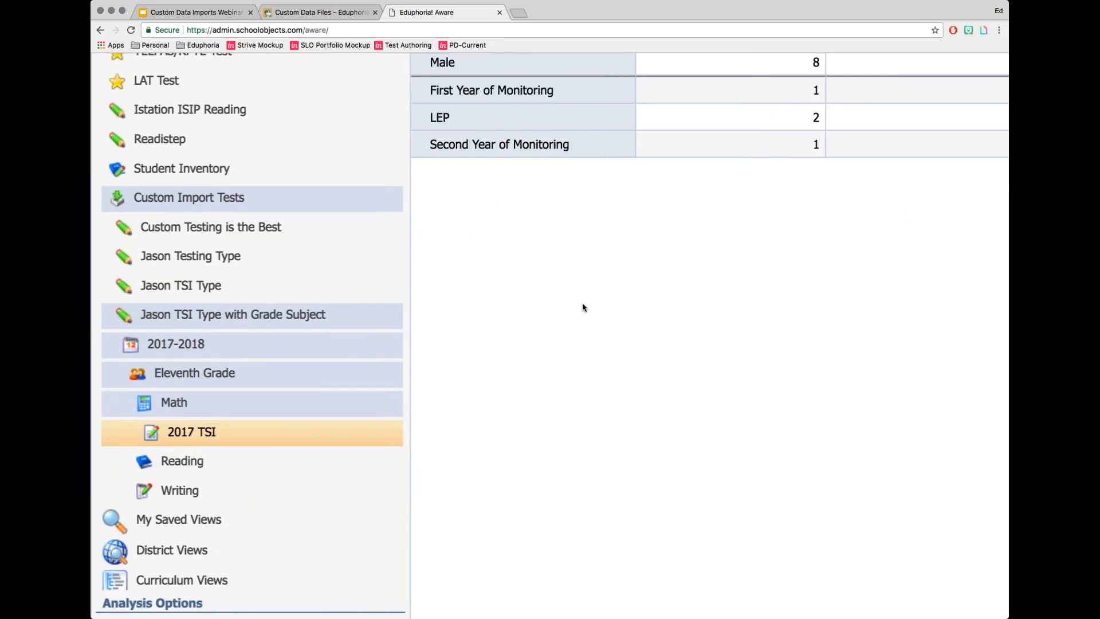
scroll(584, 308, "right", 2)
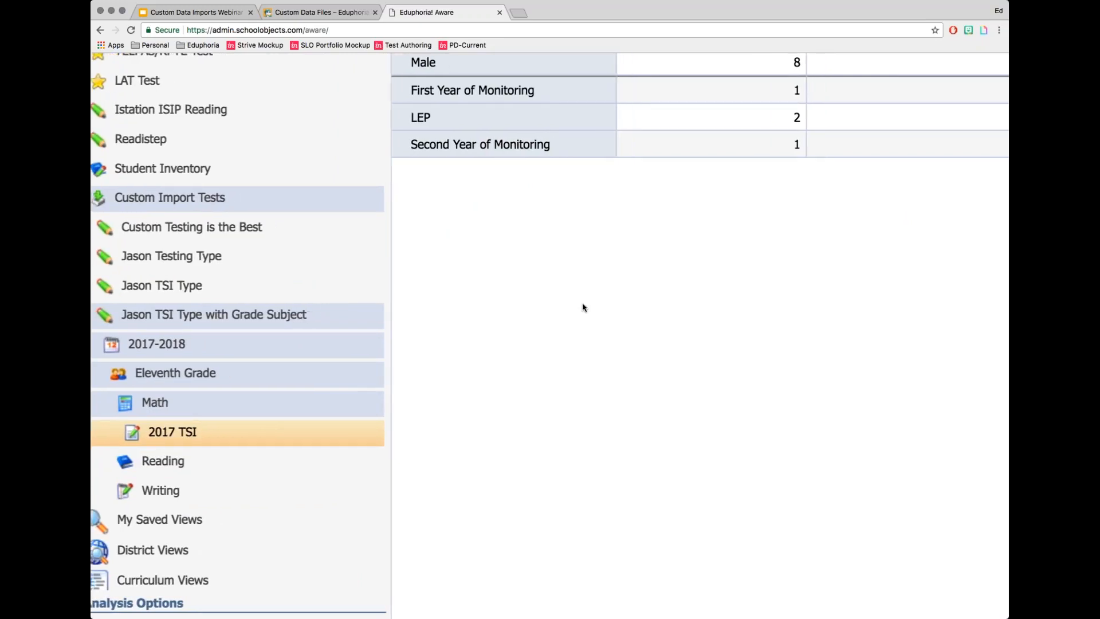
- Examine the mathematics, reading and writing placement columns in the 2017 TSI student scores and refresh the report
scroll(583, 307, "right", 10)
scroll(584, 308, "up", 6)
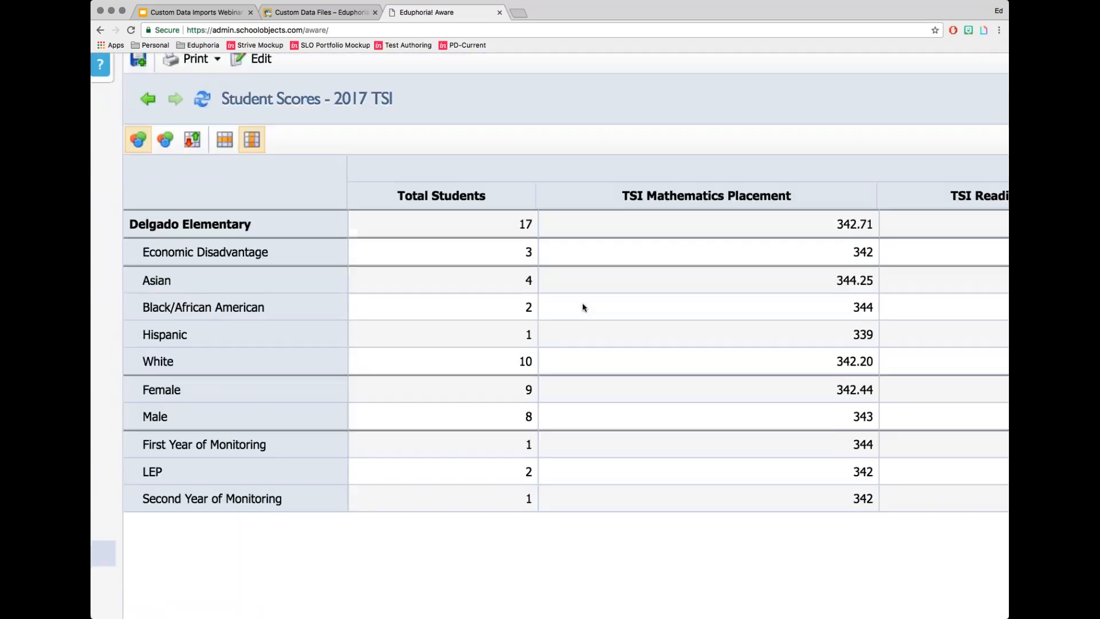
scroll(583, 308, "right", 10)
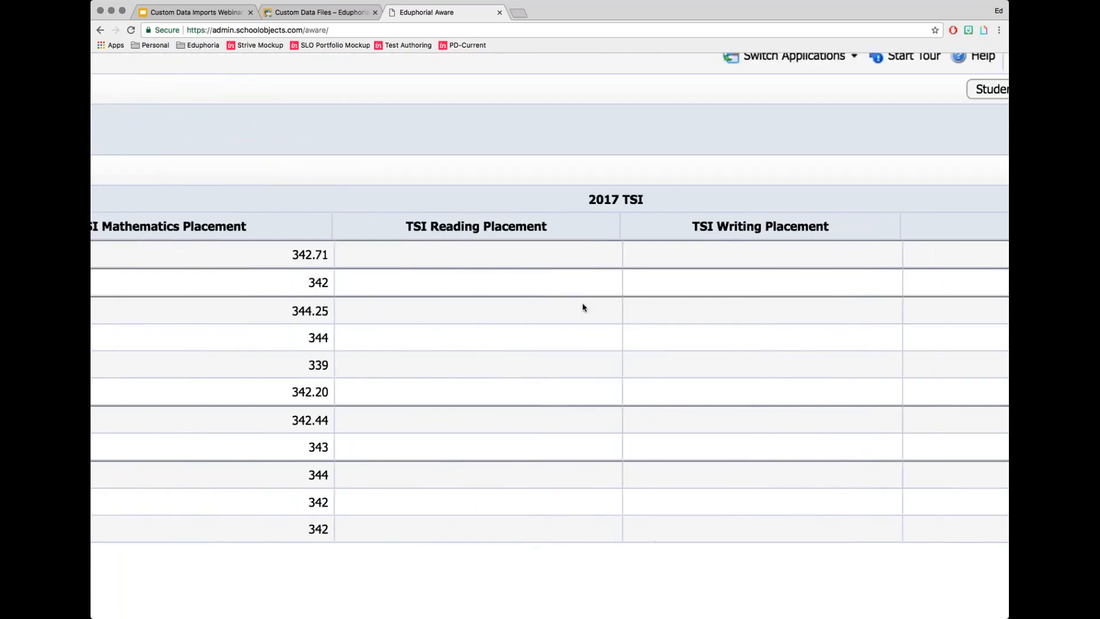
scroll(583, 308, "left", 6)
scroll(584, 307, "left", 8)
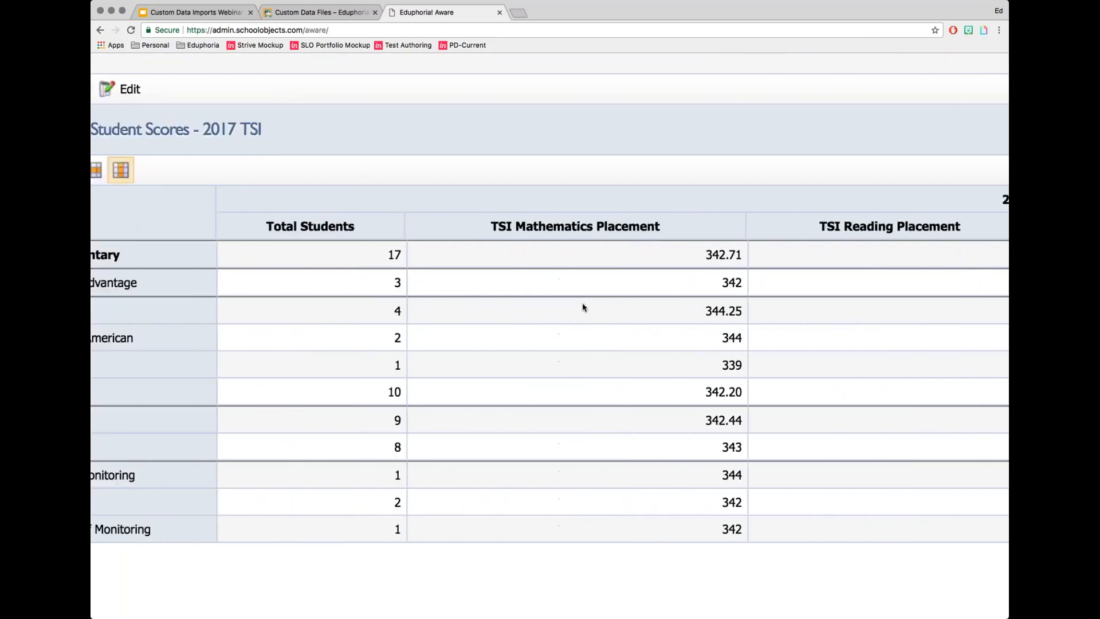
scroll(584, 308, "down", 5)
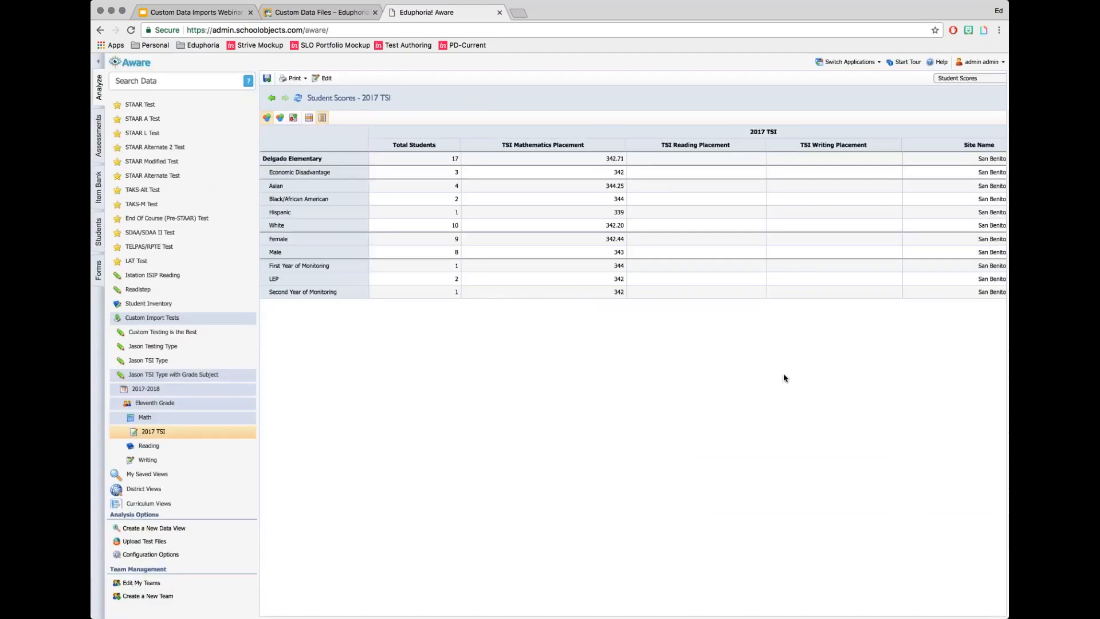
key("super+r")
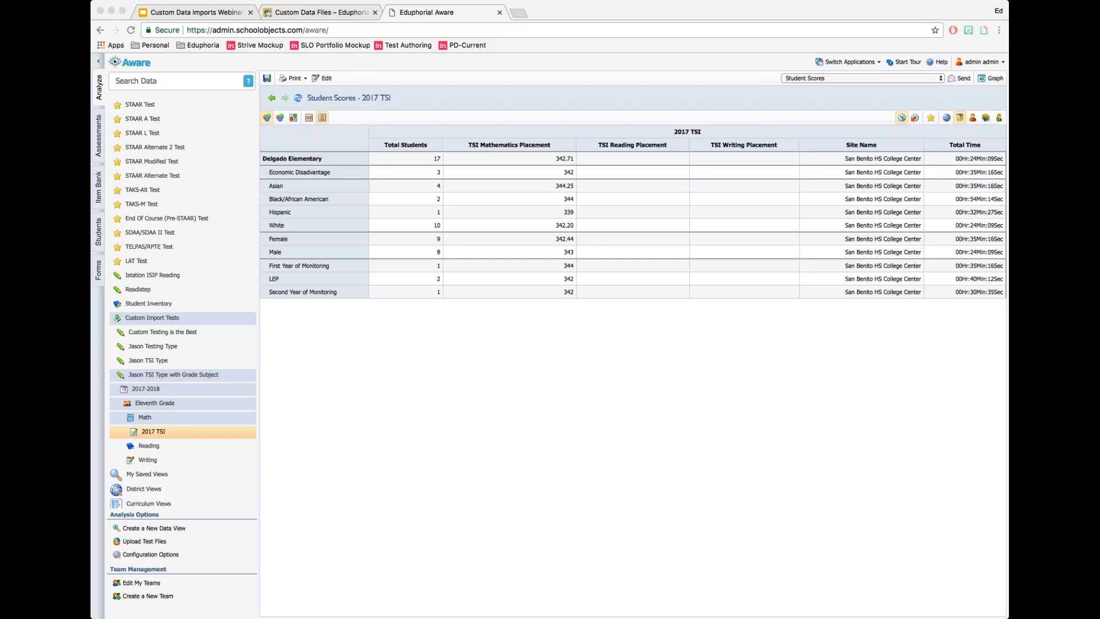
- Open the test file uploads and bring up the Custom Test Import form
left_click(332, 395)
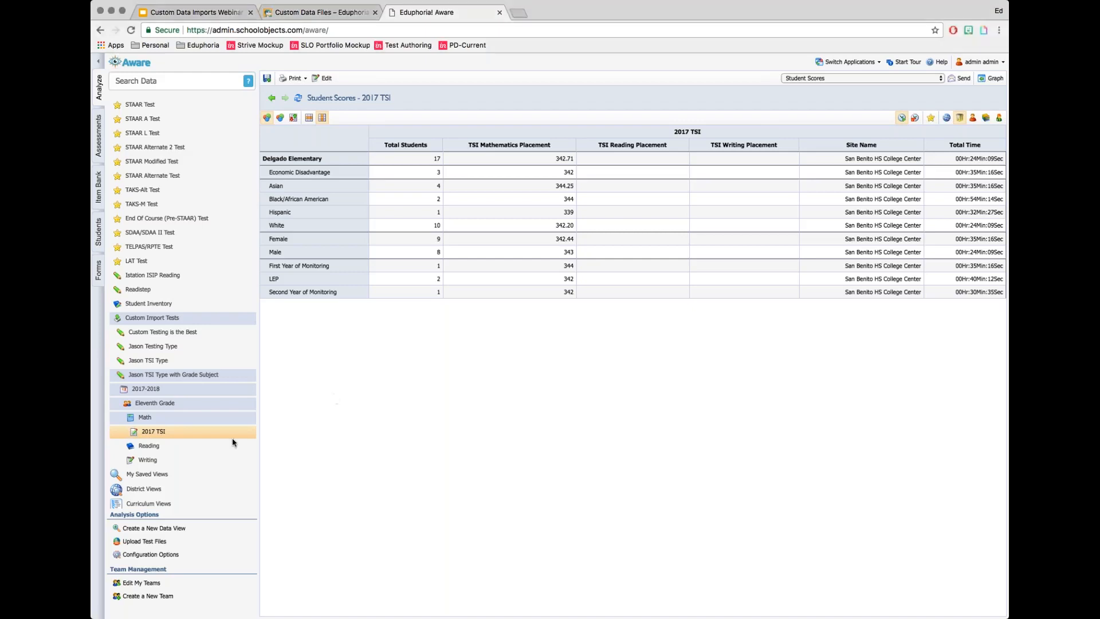
left_click(145, 541)
left_click(835, 82)
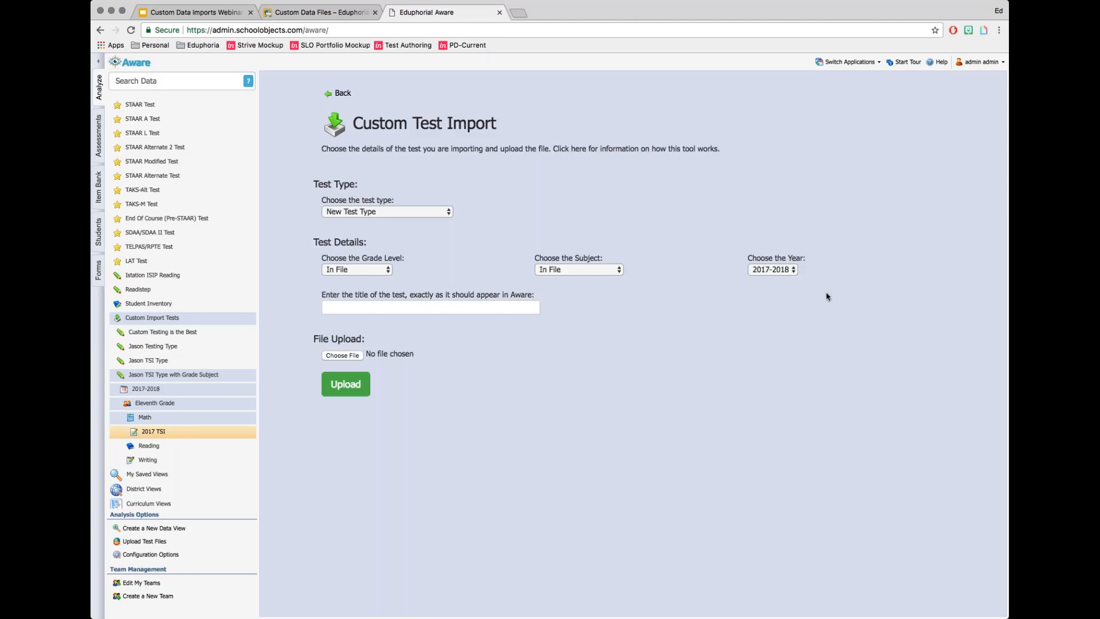
- Return from the import form to the test file uploads and show the most recent custom imports in the upload history
left_click(341, 93)
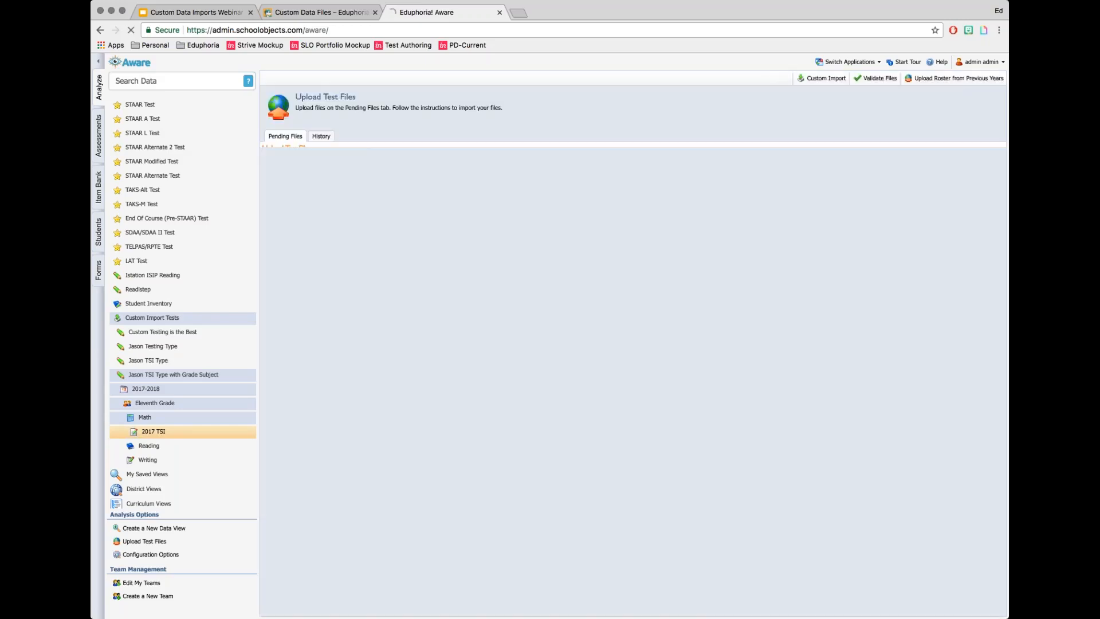
left_click(321, 136)
scroll(370, 308, "down", 10)
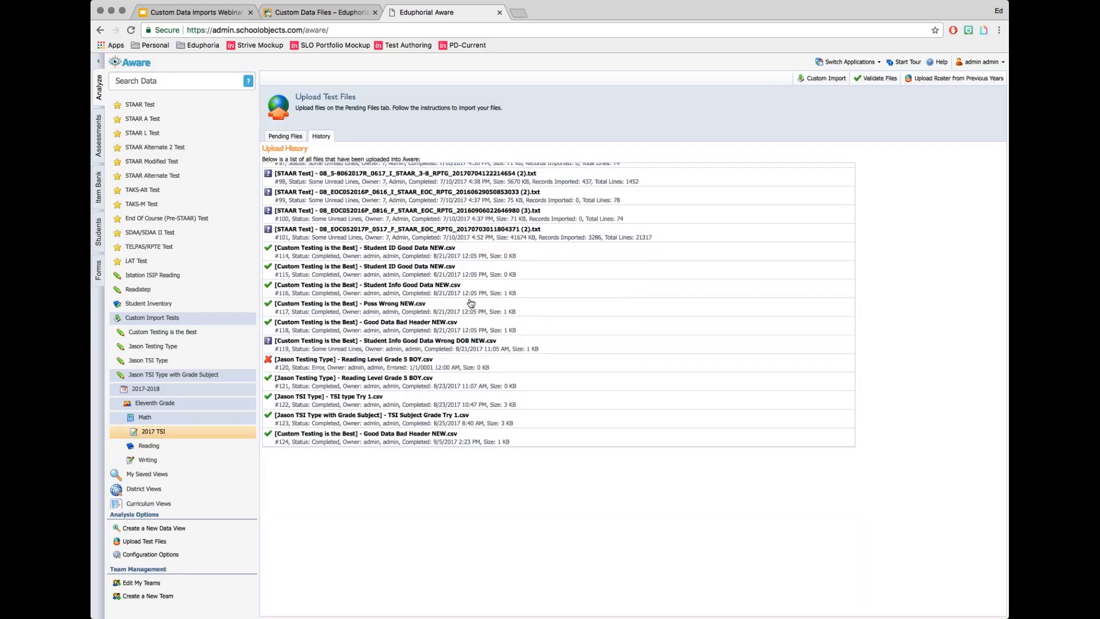
scroll(471, 304, "up", 2)
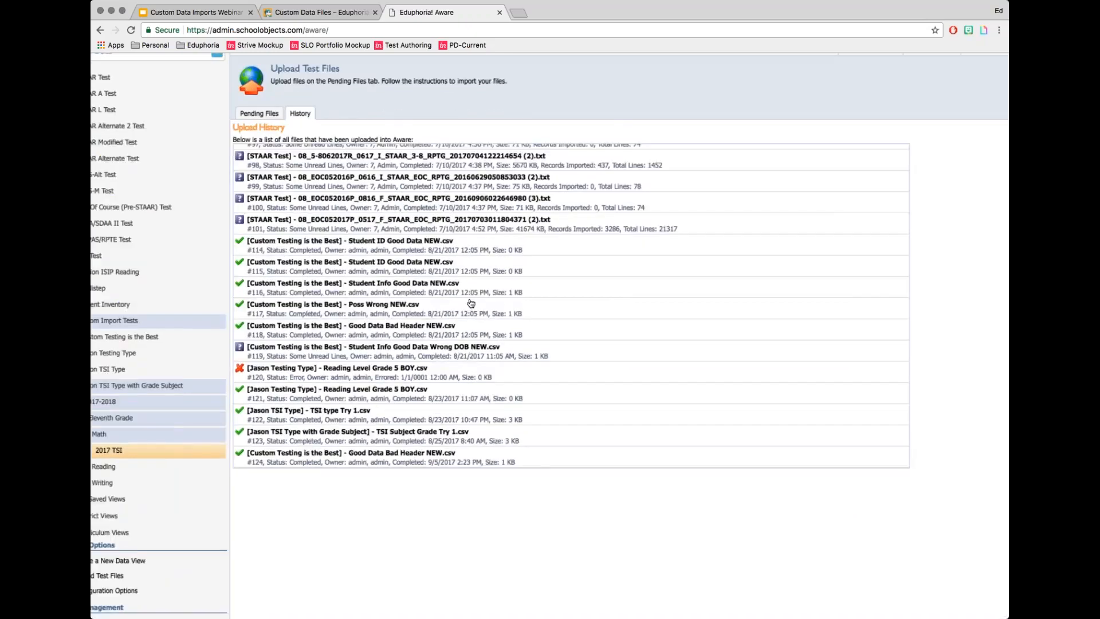
scroll(471, 303, "up", 3)
scroll(471, 303, "up", 1)
scroll(382, 375, "left", 3)
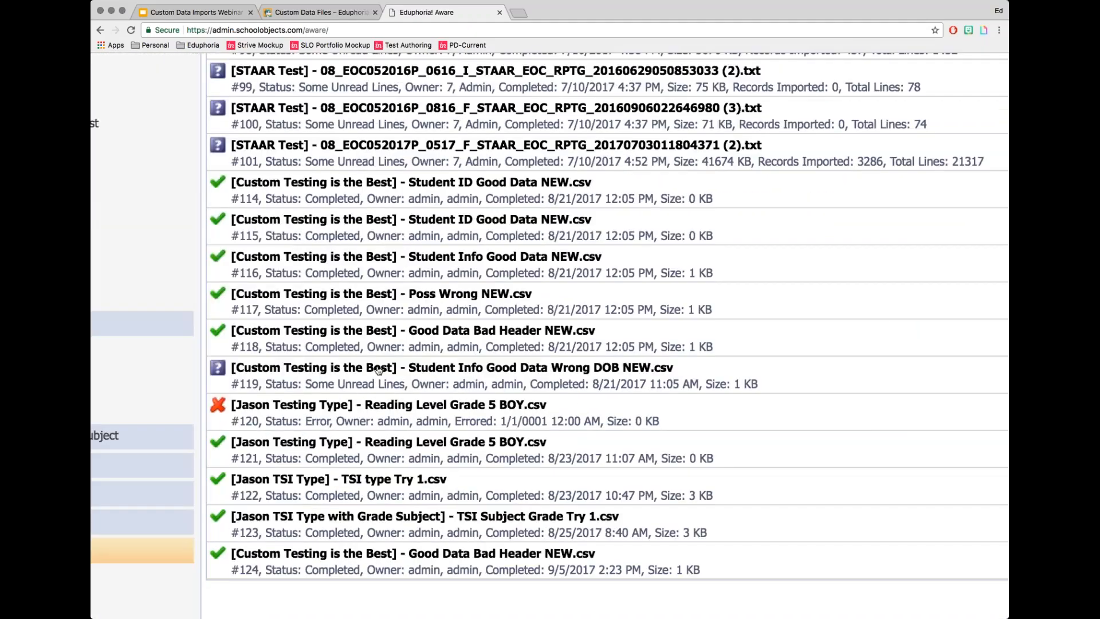
- Delete the imported data of the errored Reading Level Grade 5 BOY.csv upload in the history
scroll(376, 371, "down", 3)
left_click(324, 267)
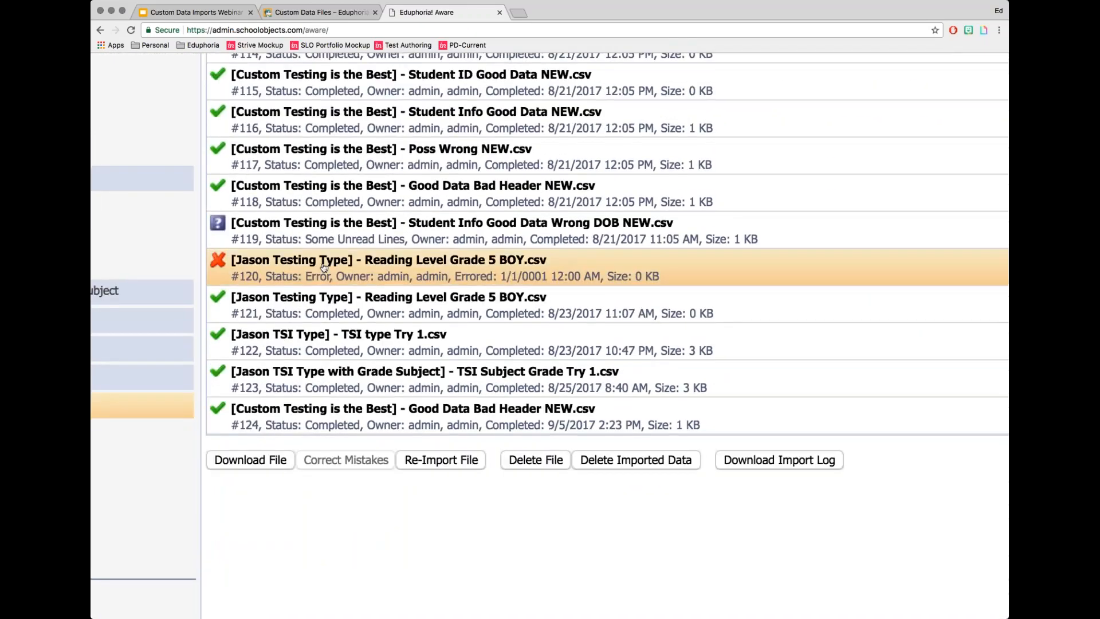
left_click(637, 461)
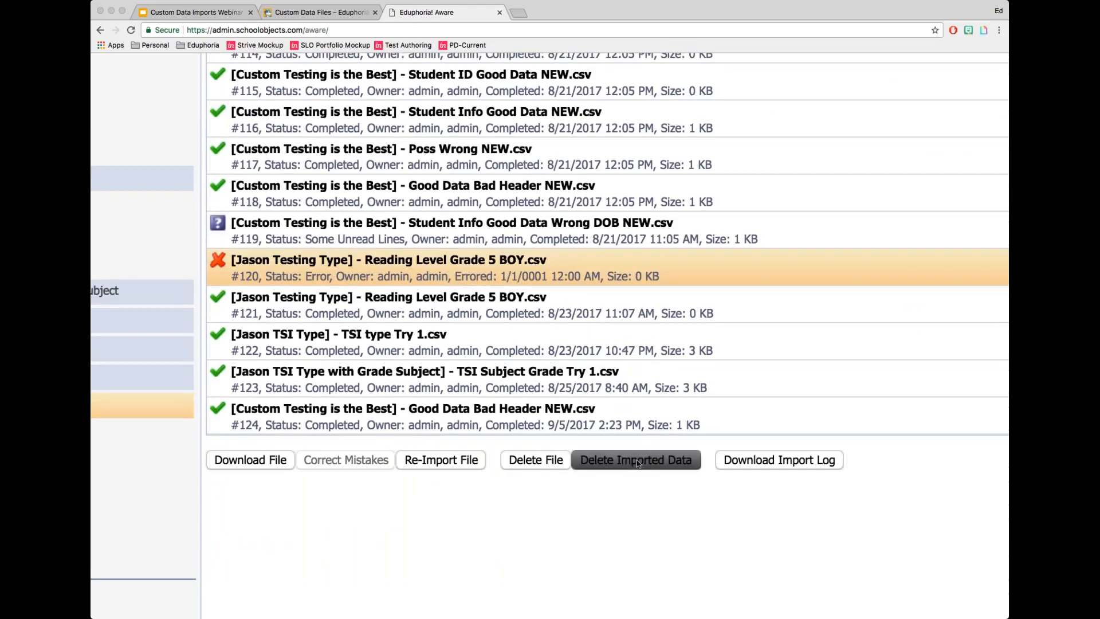
left_click(660, 119)
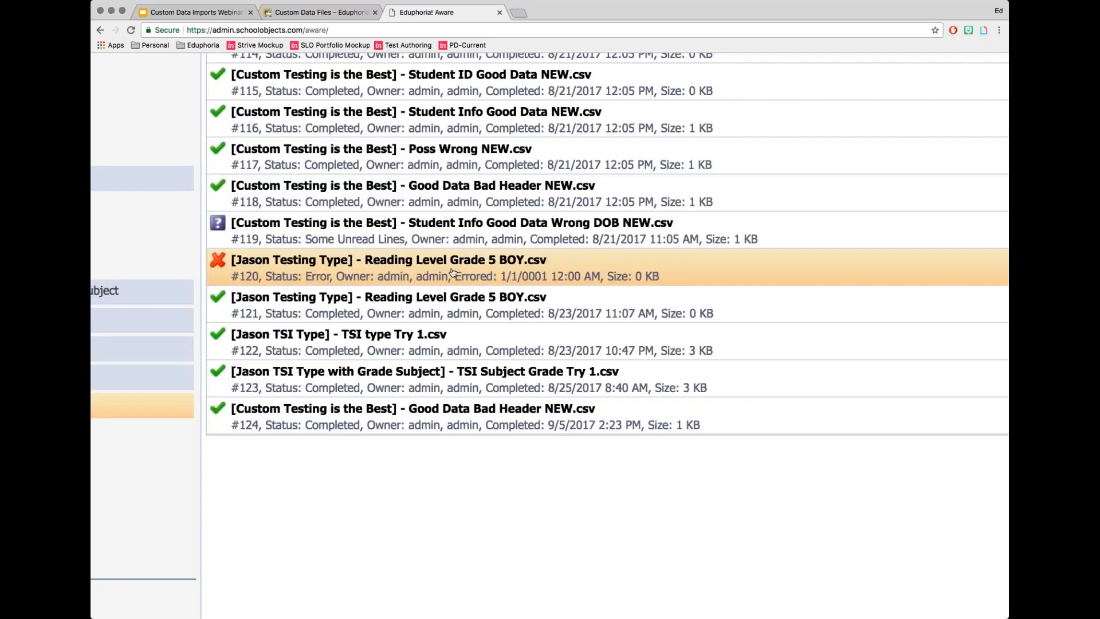
- Delete the errored Reading Level Grade 5 BOY.csv file itself from the upload history
left_click(389, 267)
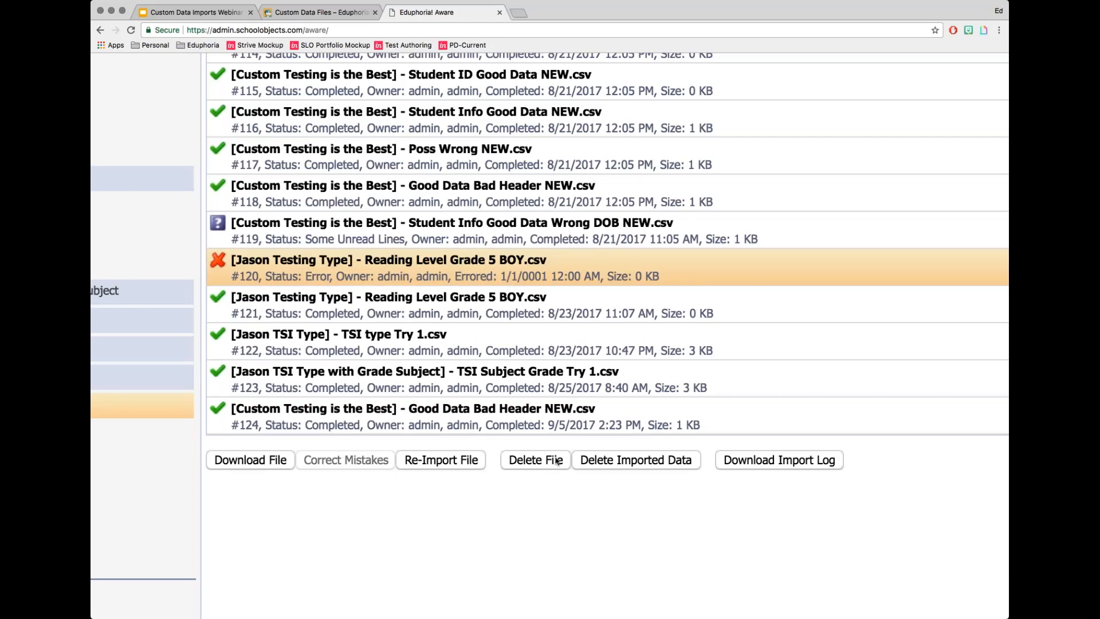
left_click(556, 461)
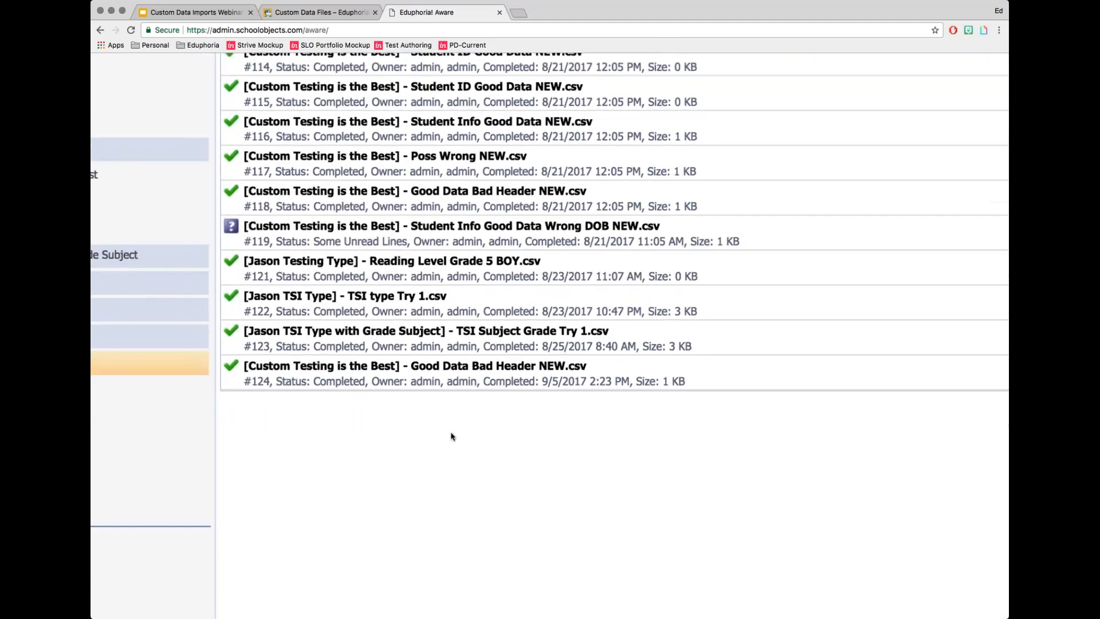
scroll(451, 432, "down", 5)
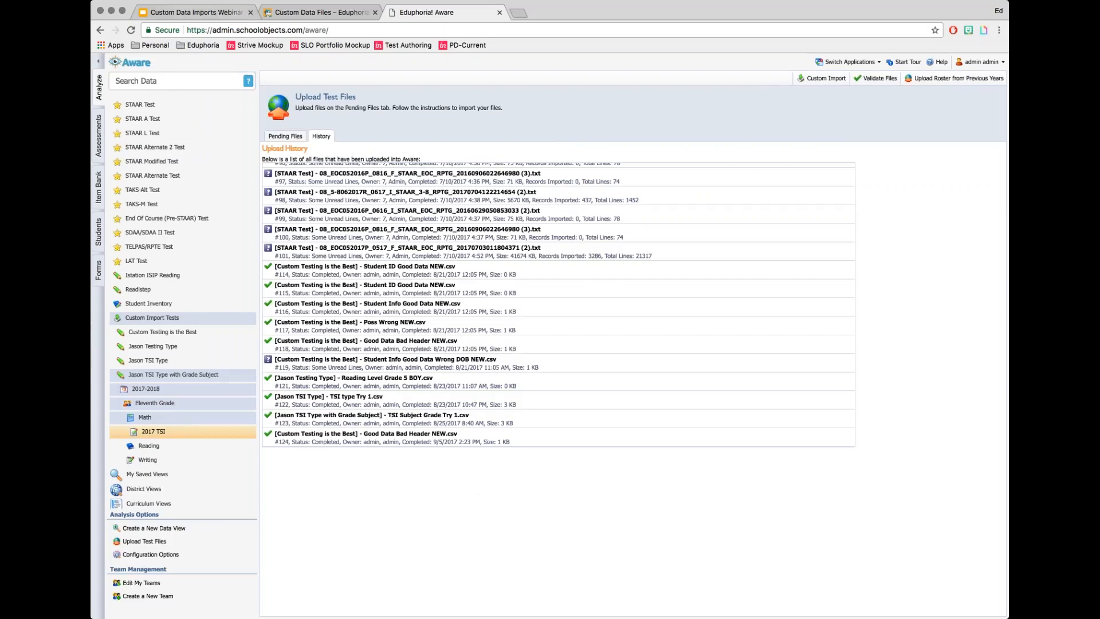
- Switch back to the Google Slides webinar presentation at the Upcoming Webinars slide
left_click(196, 12)
left_click(609, 462)
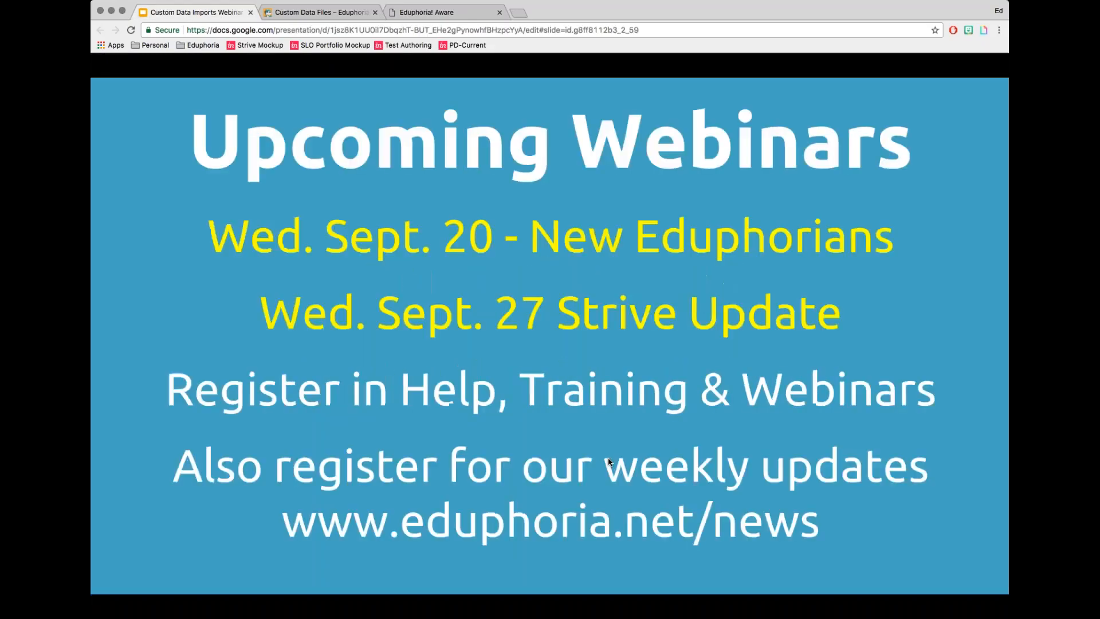